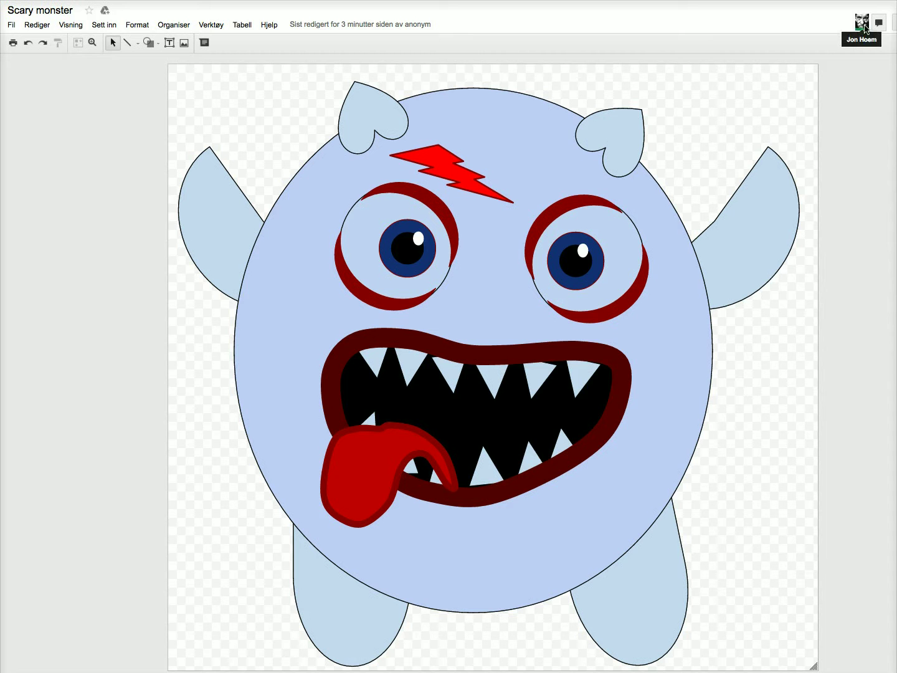
mouse_move(865, 28)
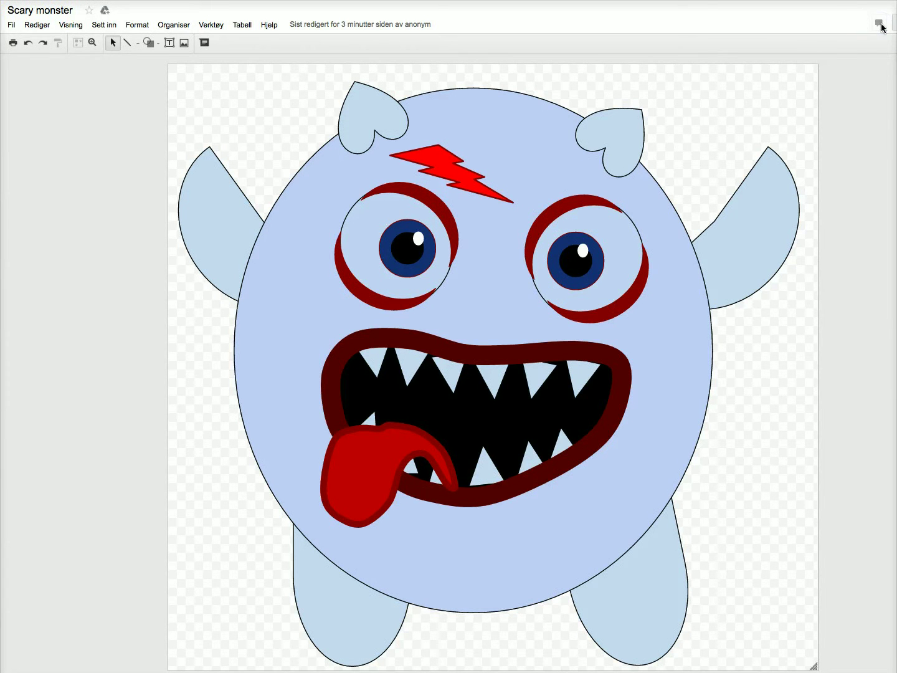
left_click(883, 28)
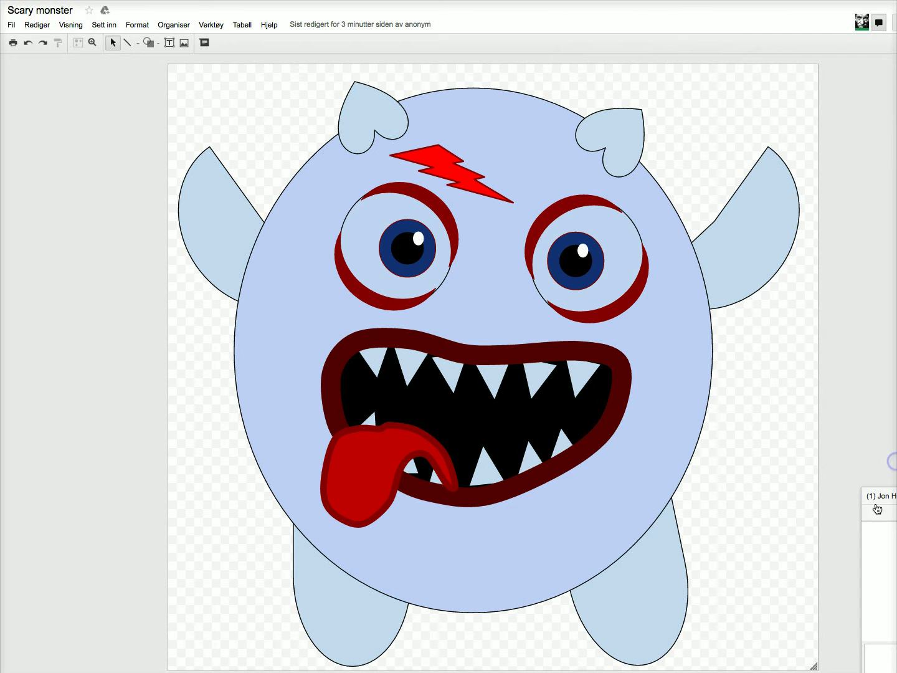
key("Escape")
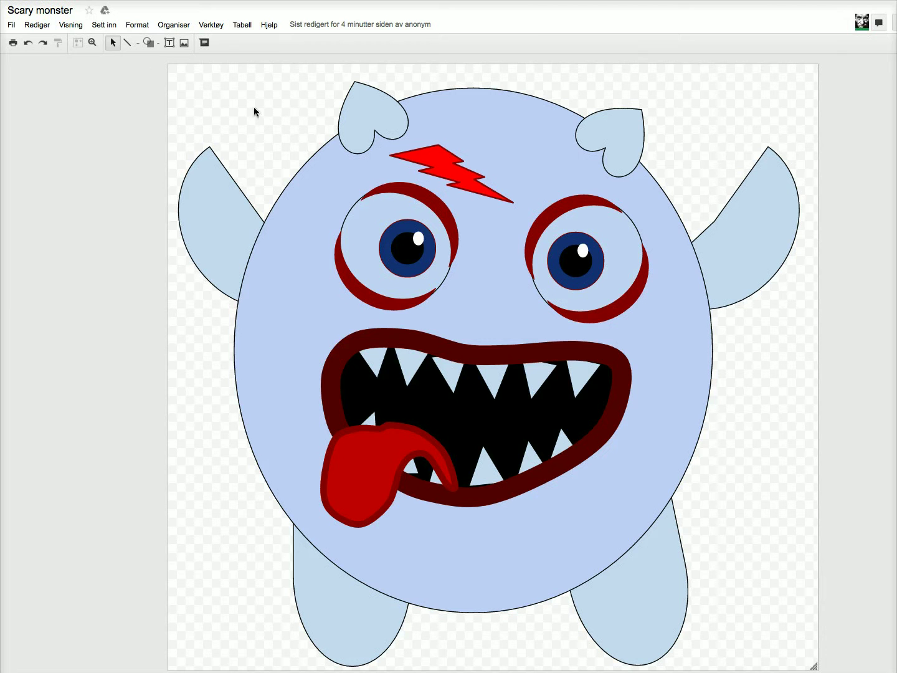
Make a copy of the drawing named "Copy 12 of Scary monster" in Min disk
left_click(11, 25)
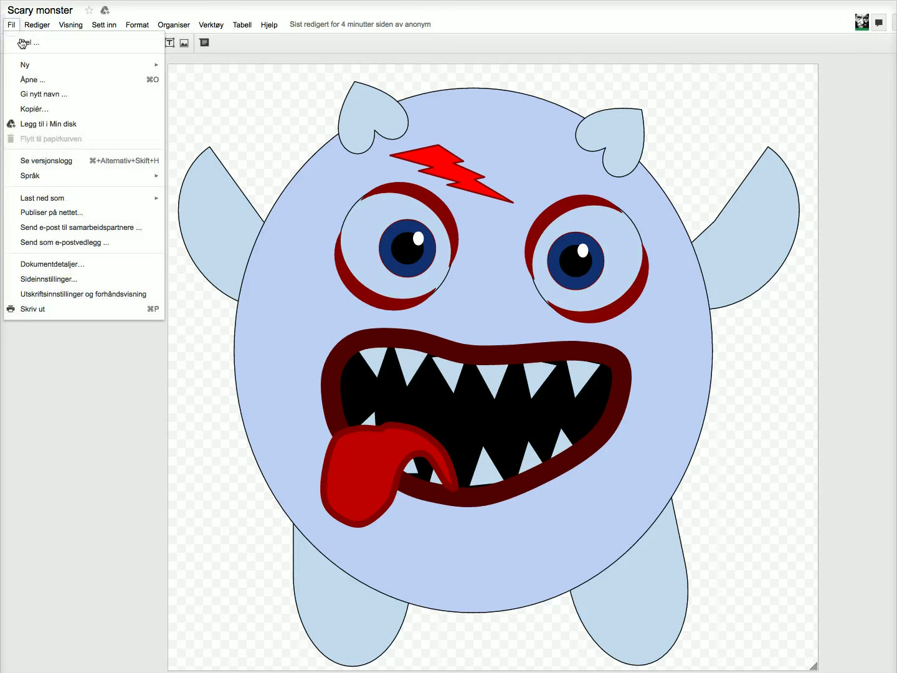
left_click(58, 113)
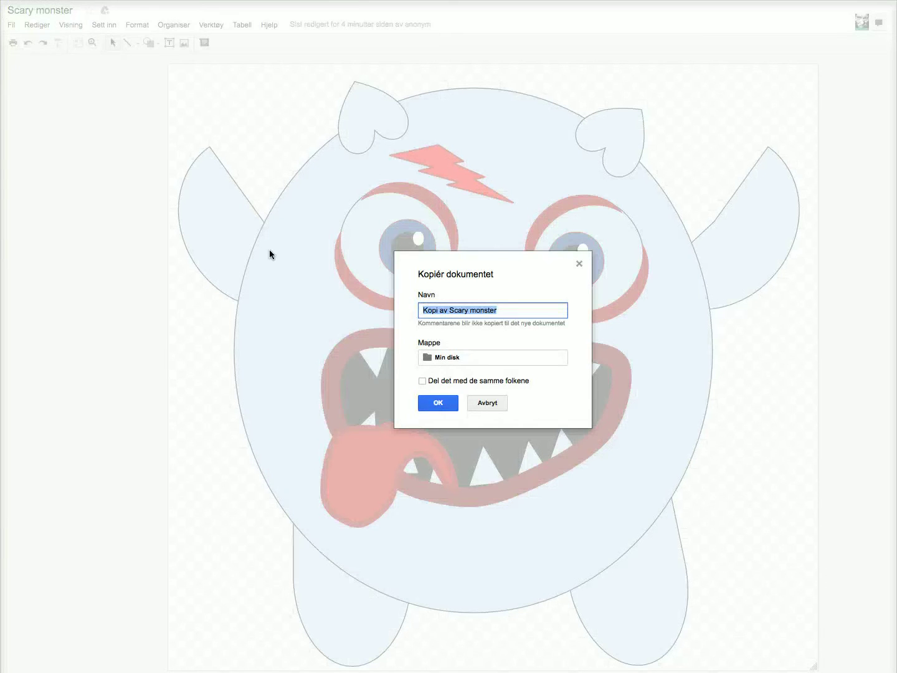
left_click(427, 310)
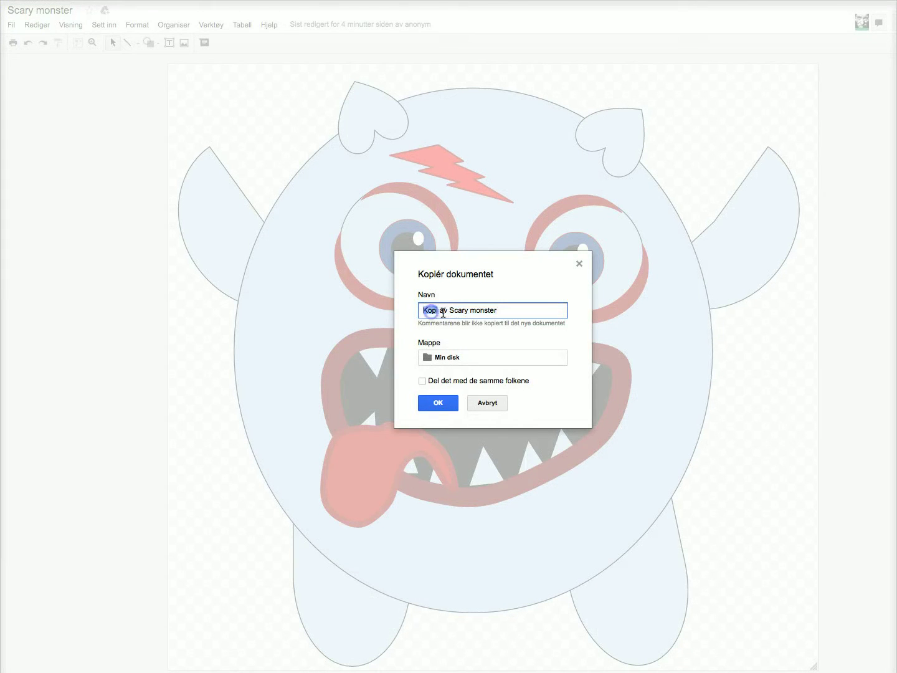
left_click_drag(440, 310, 396, 305)
type("Copy 12 of")
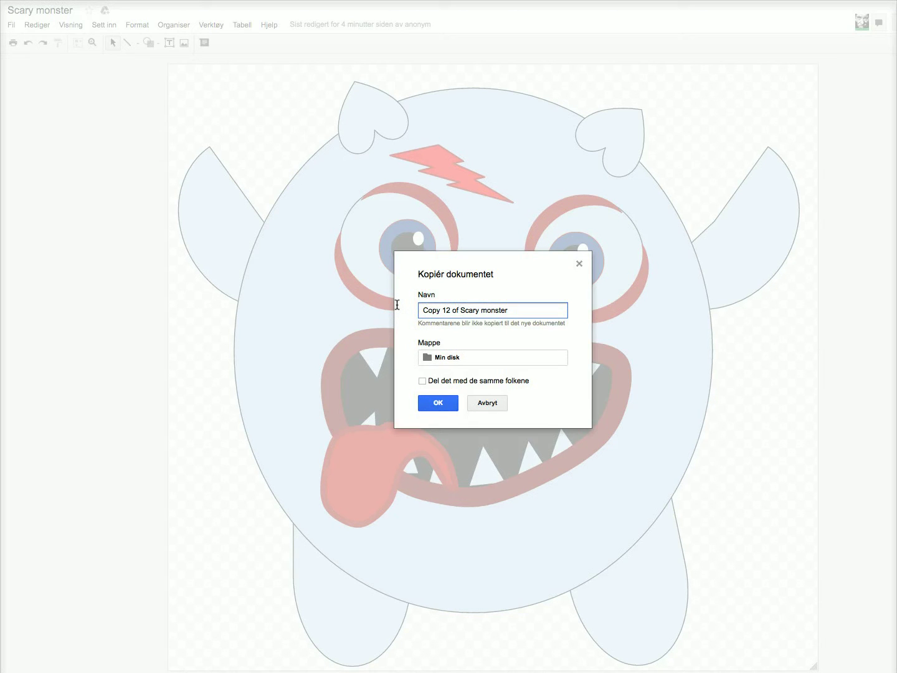
left_click(445, 402)
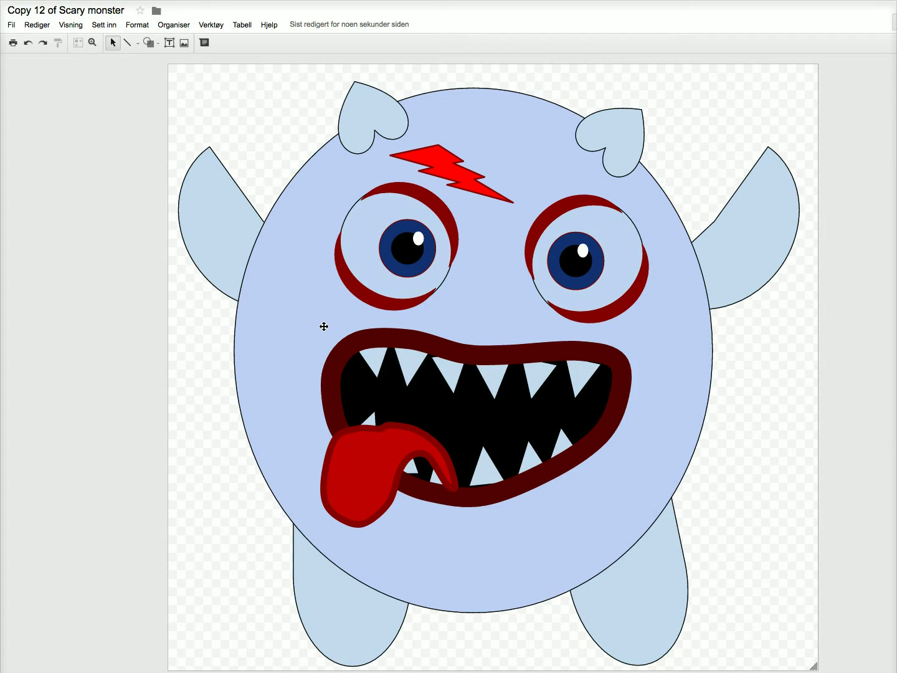
Fill the monster's arm on the right side of the drawing with dark red
left_click(232, 214)
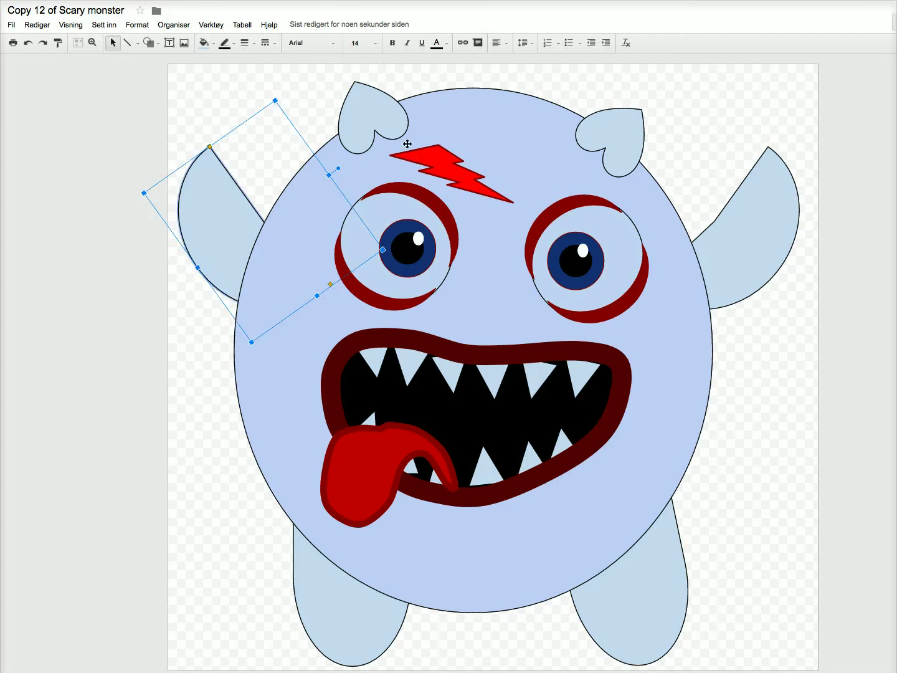
left_click(388, 125)
left_click(620, 127)
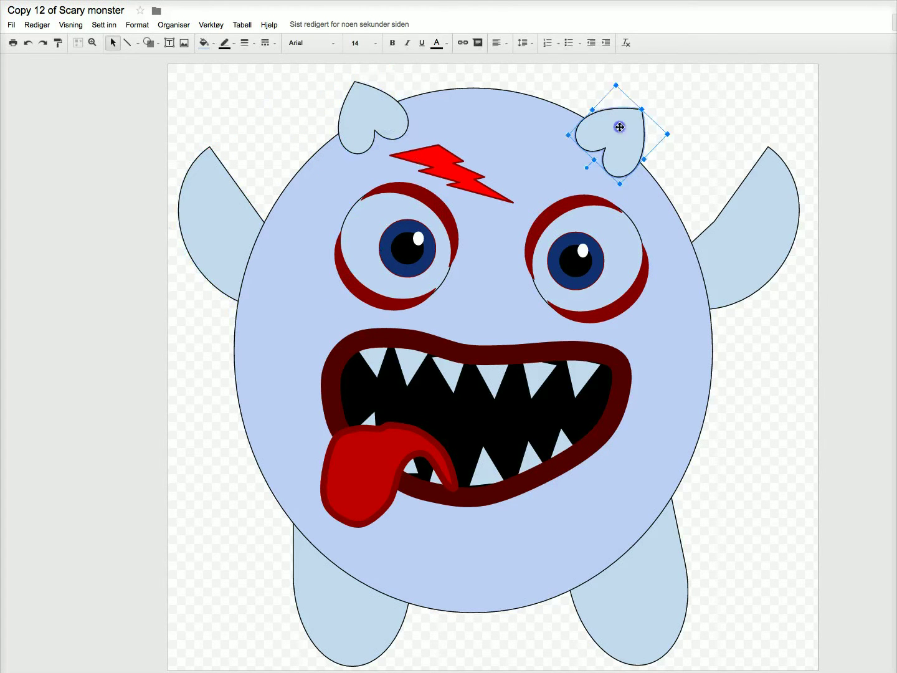
left_click(770, 234)
left_click(204, 42)
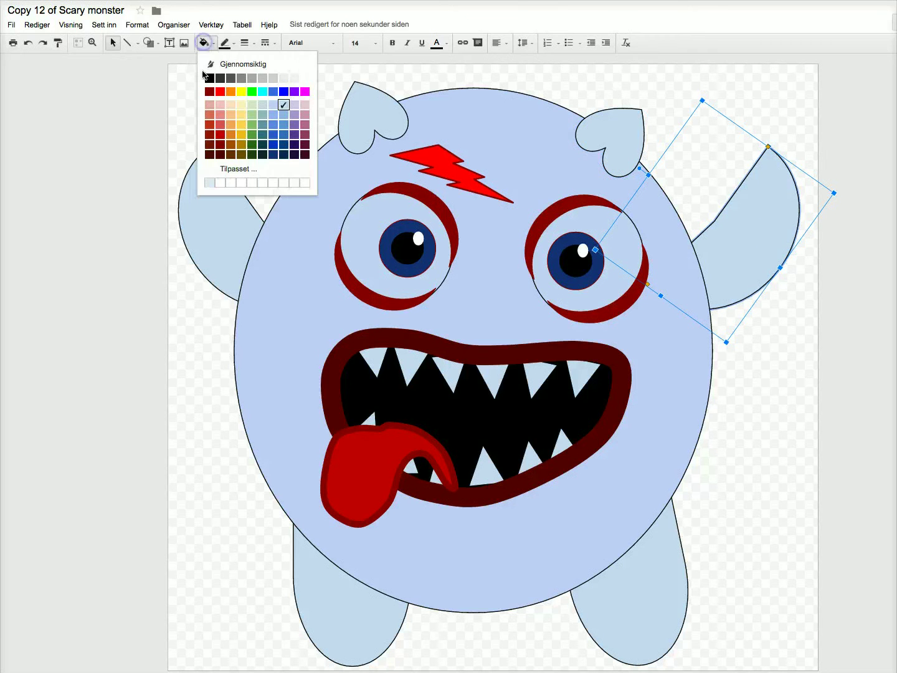
left_click(219, 143)
Fill the arm on the left side of the drawing and both legs together with a slightly brighter dark red
left_click(194, 229)
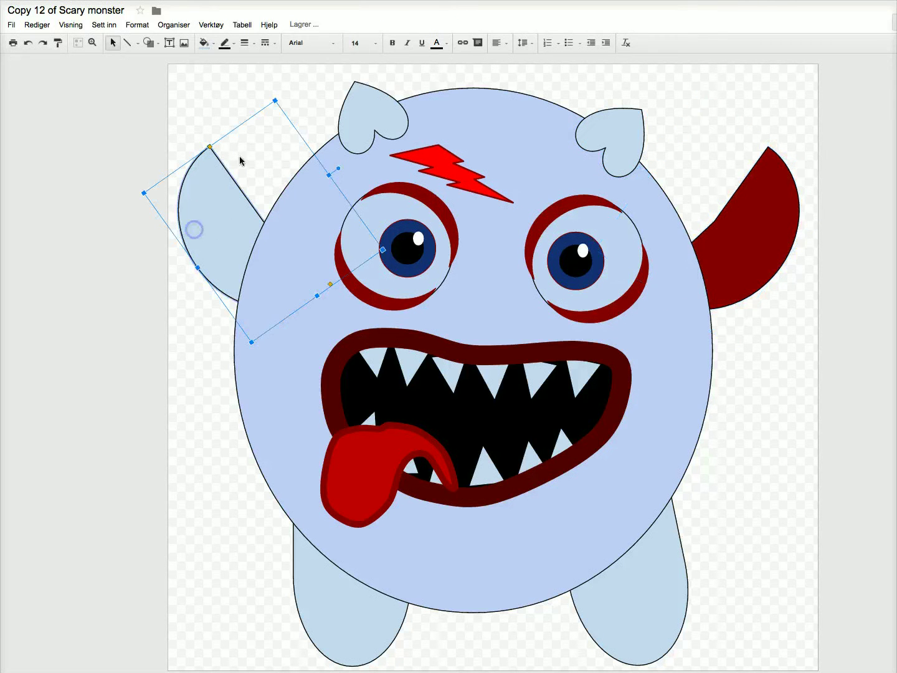
left_click(327, 610)
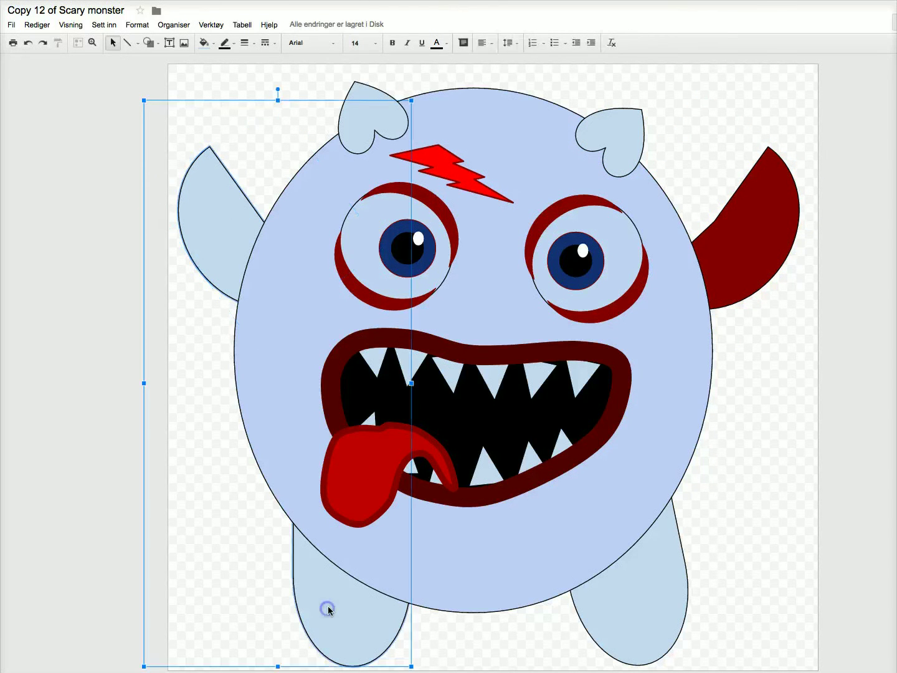
left_click(645, 583, "shift")
left_click(203, 43)
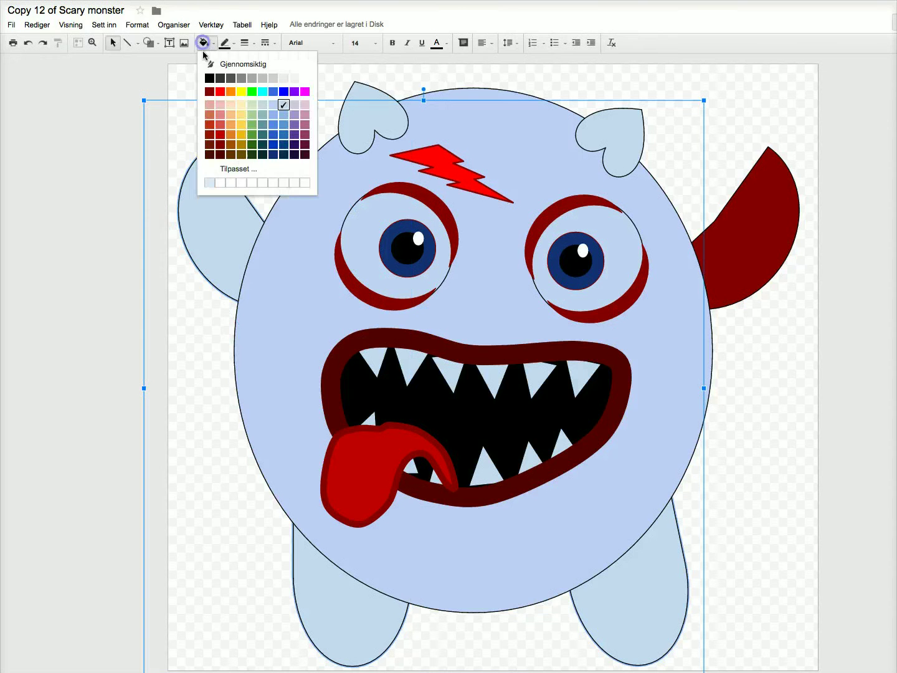
left_click(219, 135)
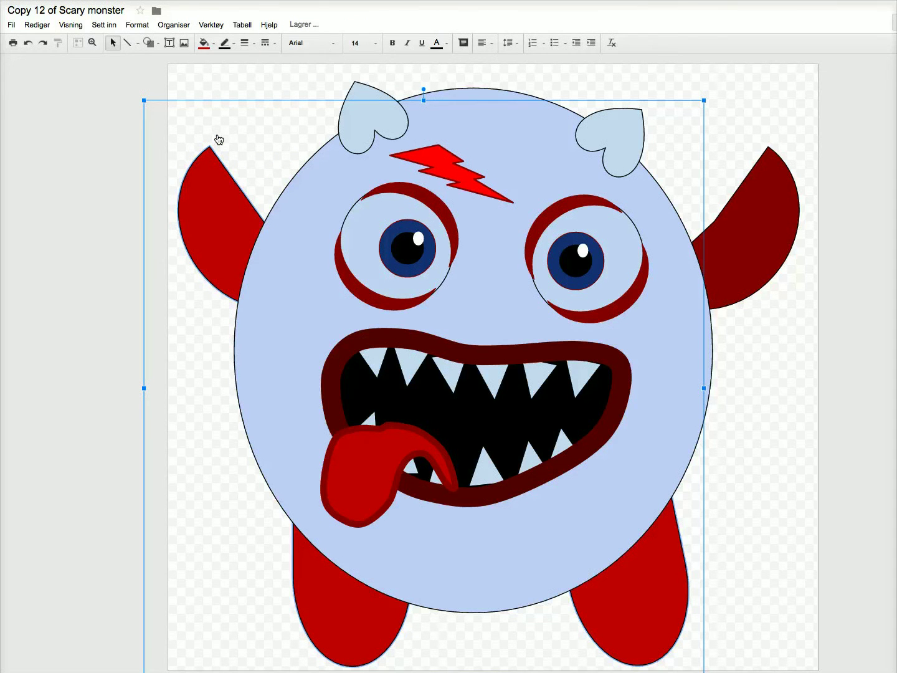
Move the dark red mouth outline off the face, past the right edge of the canvas, to uncover the teeth
left_click(290, 278)
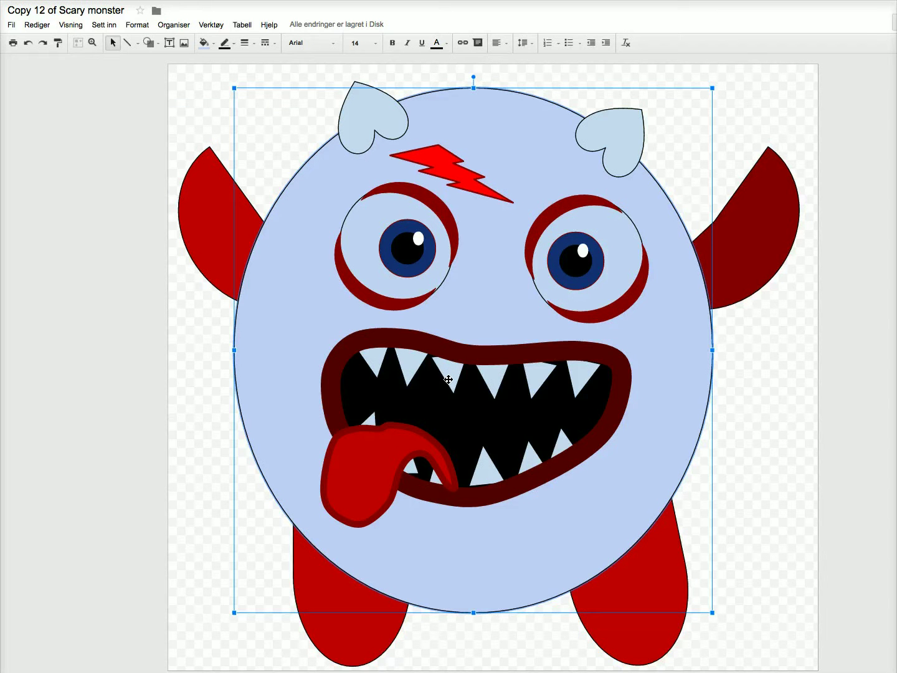
left_click(409, 367)
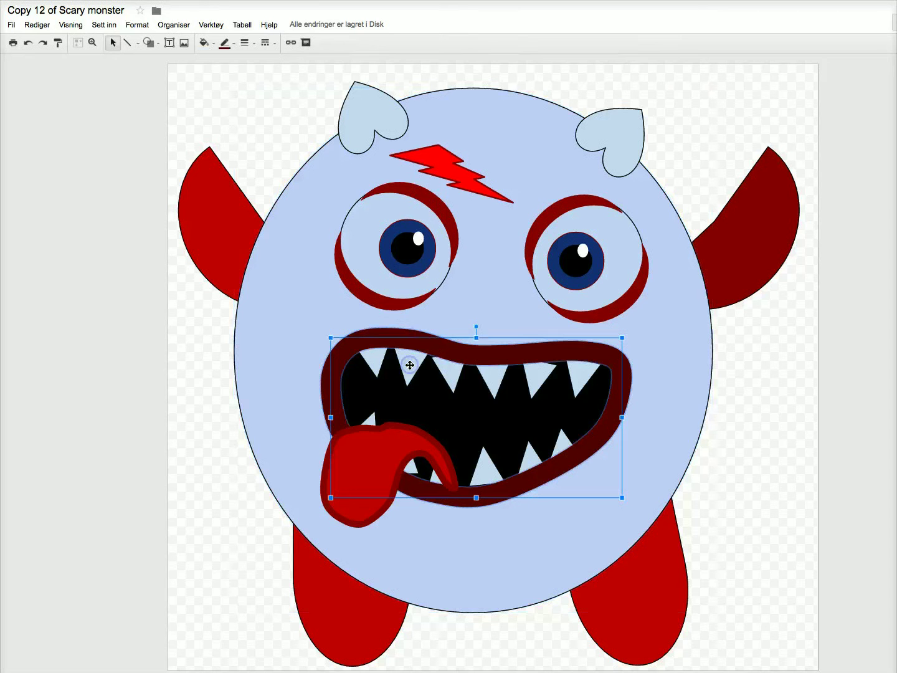
left_click(449, 372)
left_click(496, 373)
left_click(486, 474)
left_click(540, 459)
left_click(323, 370)
left_click(326, 374)
left_click_drag(468, 360, 895, 377)
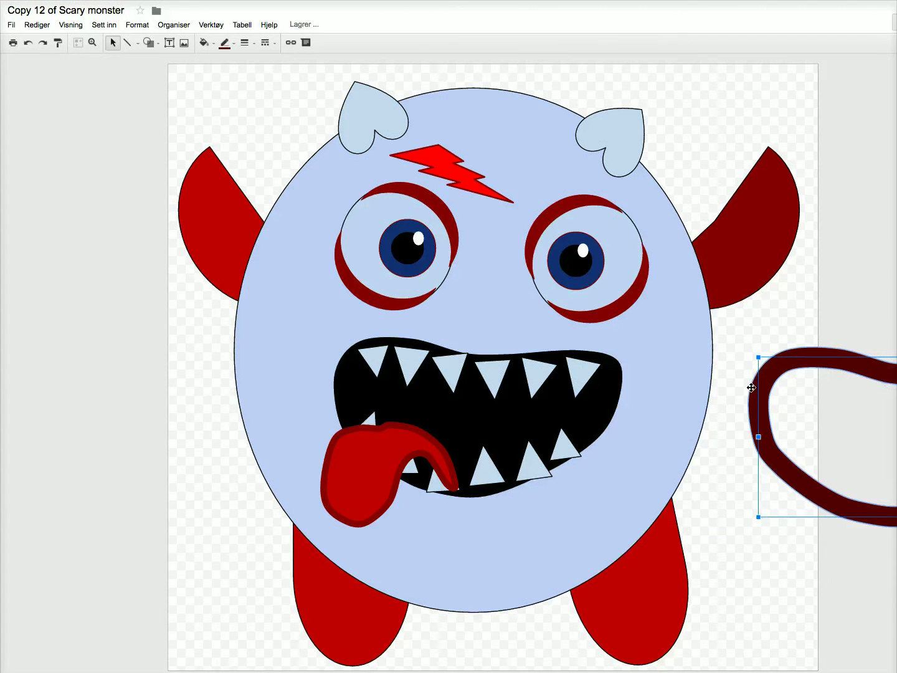
Fill all twelve upper and lower teeth together with dark yellow
left_click(371, 421)
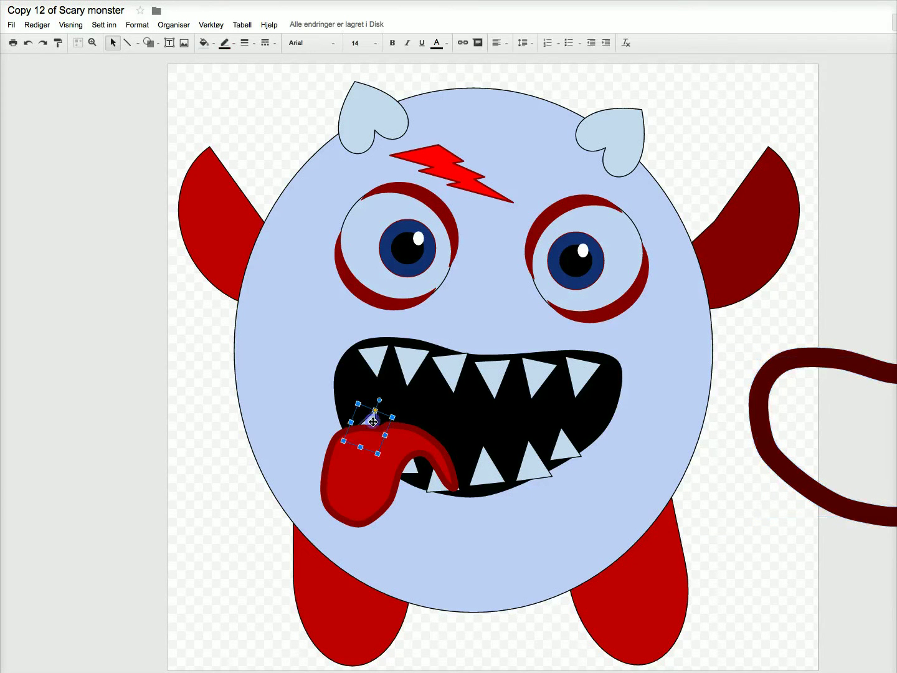
left_click(418, 472, "shift")
left_click(409, 371, "shift")
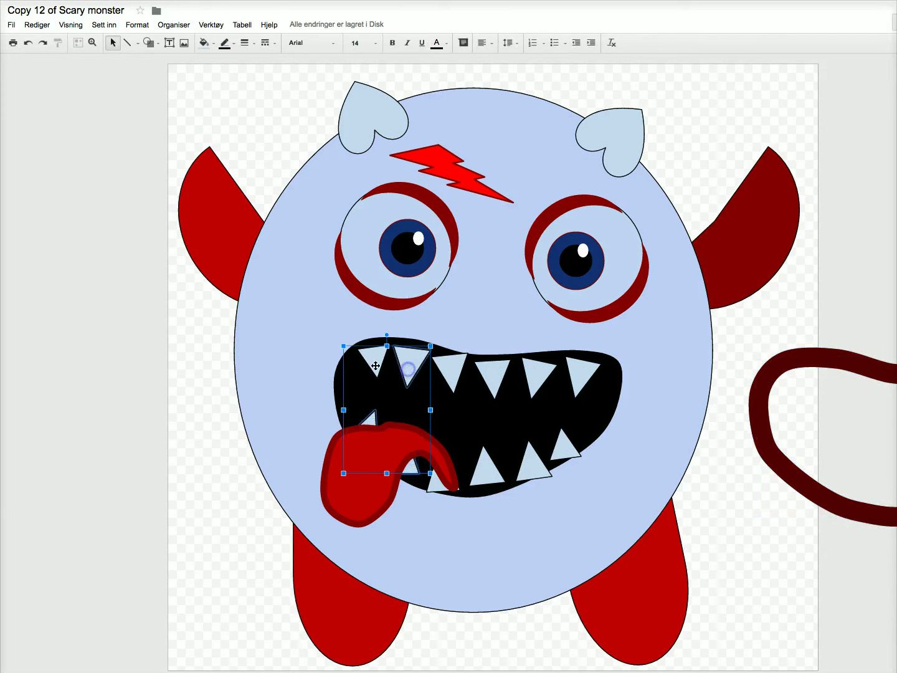
left_click(375, 365, "shift")
left_click(452, 373, "shift")
left_click(435, 485, "shift")
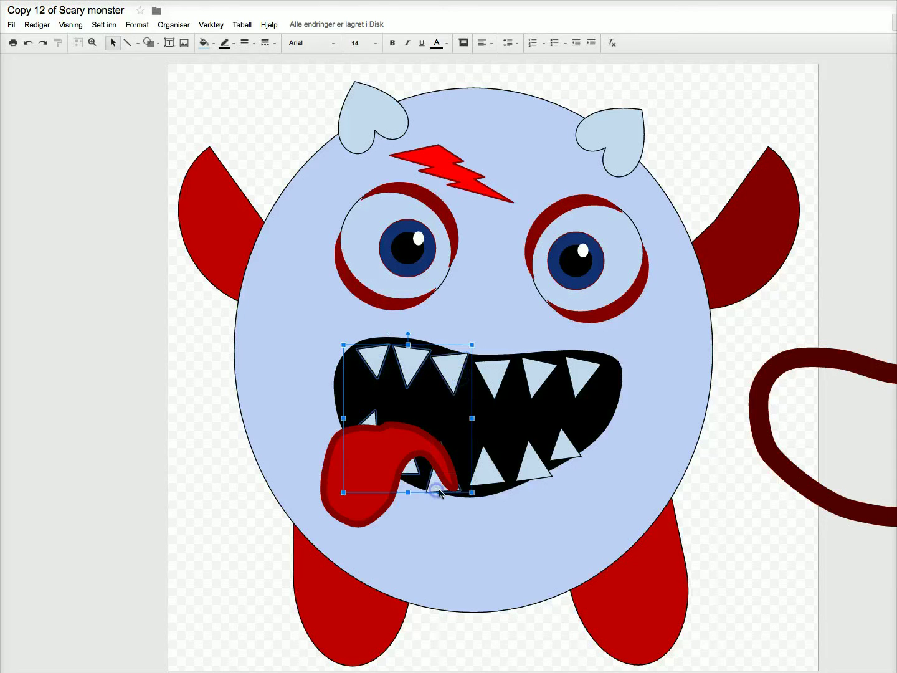
left_click(488, 474, "shift")
left_click(486, 374, "shift")
left_click(540, 377, "shift")
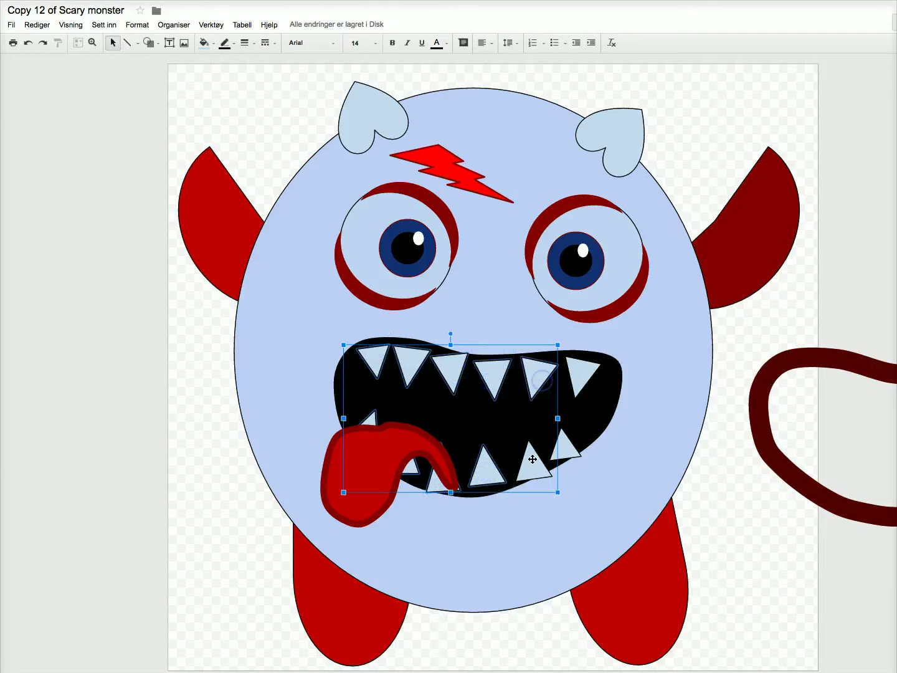
left_click(532, 459, "shift")
left_click(569, 452, "shift")
left_click(576, 373, "shift")
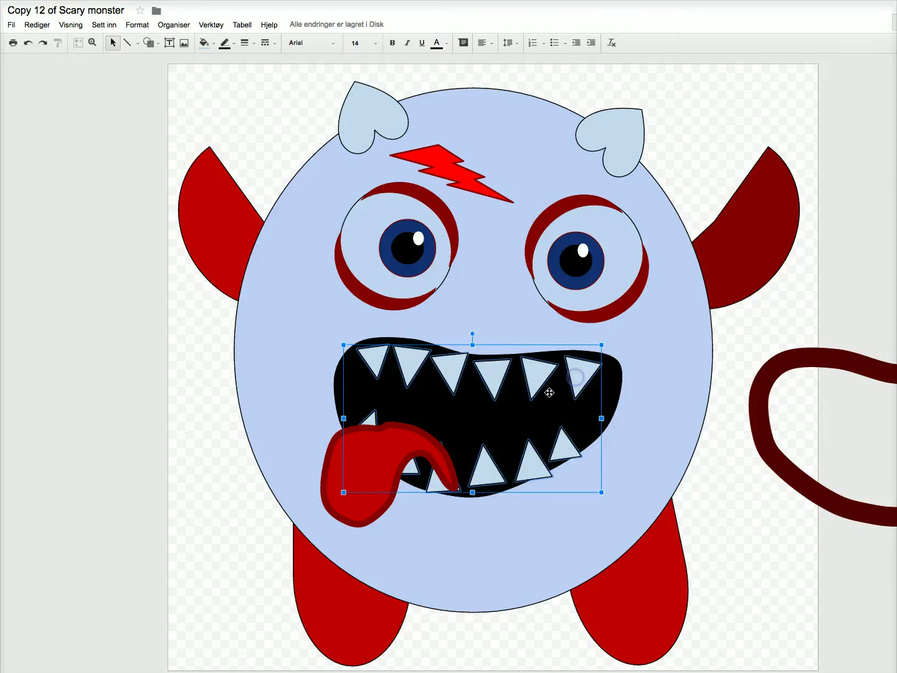
left_click(204, 42)
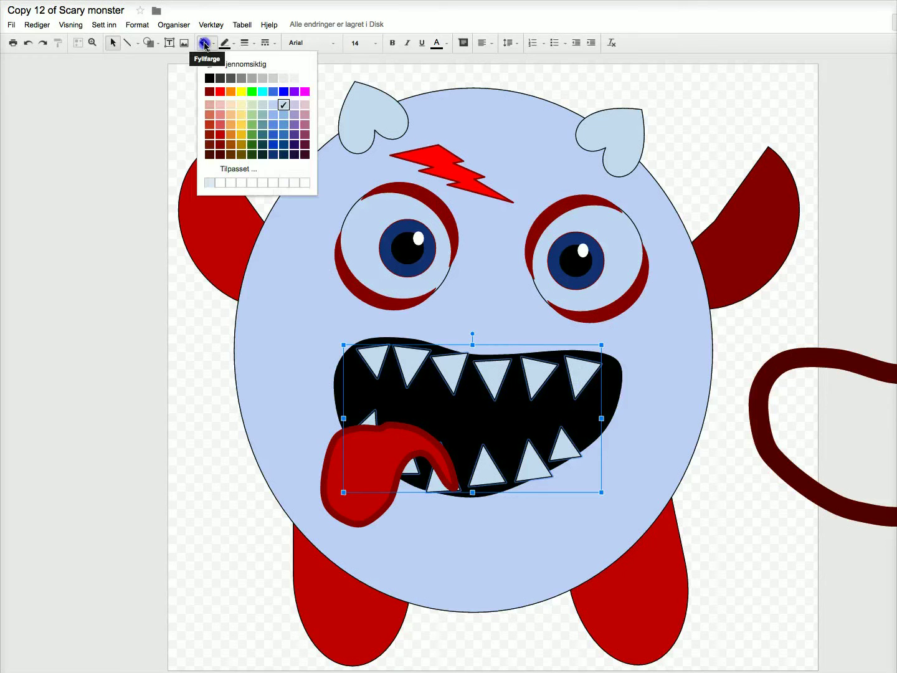
left_click(242, 135)
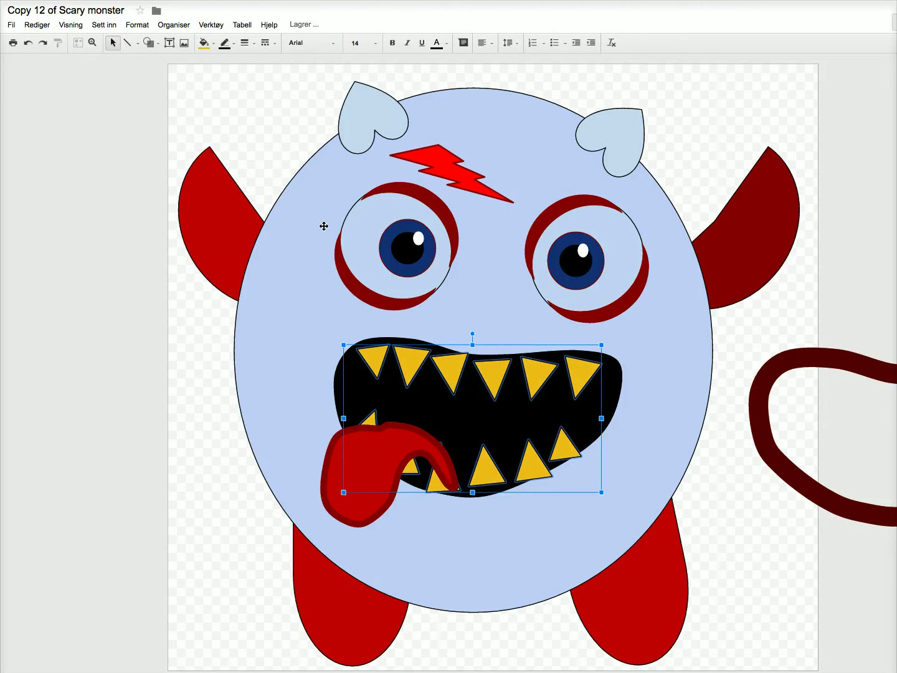
Fill the third upper tooth from the left with brownish yellow and the fifth upper tooth with orange
left_click(444, 362)
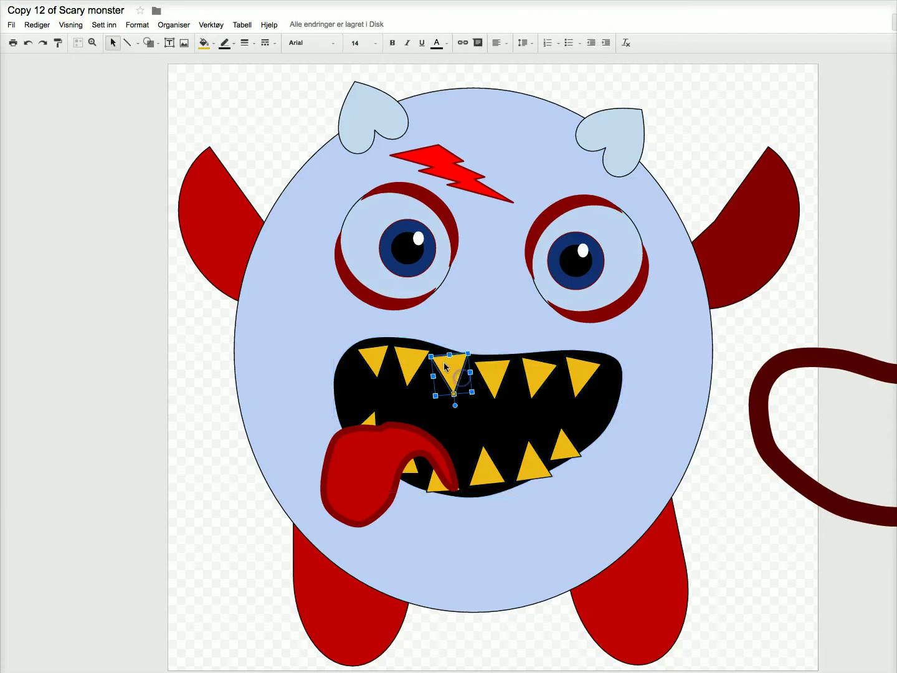
left_click(204, 42)
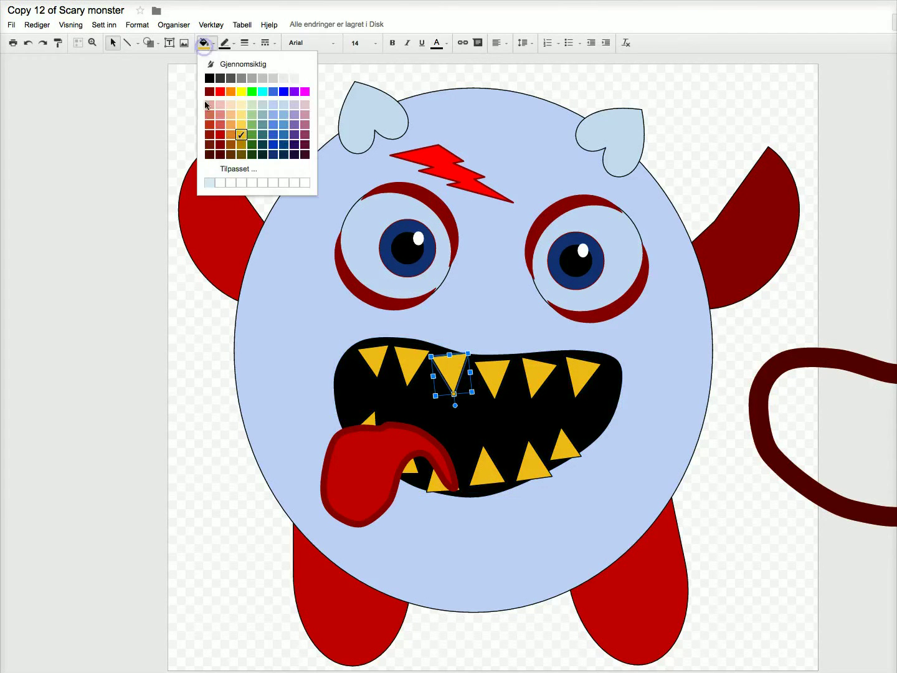
left_click(242, 148)
left_click(534, 378)
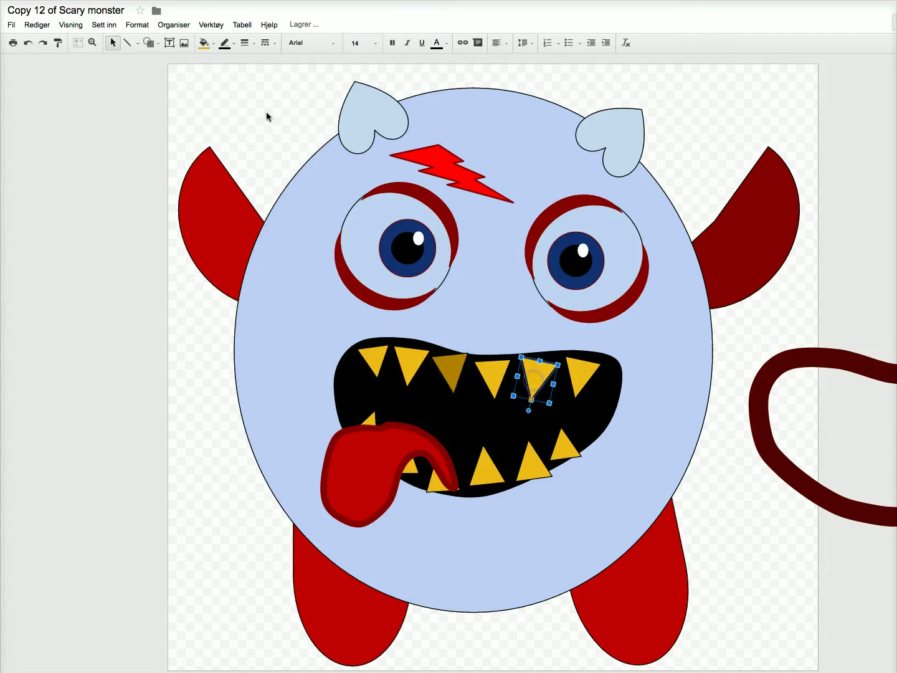
left_click(206, 44)
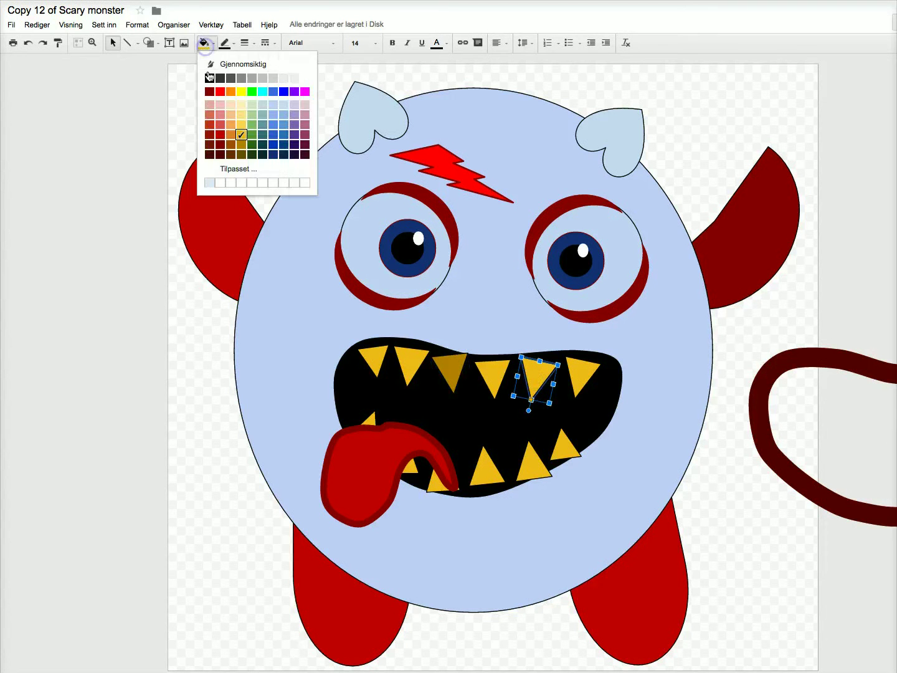
left_click(231, 135)
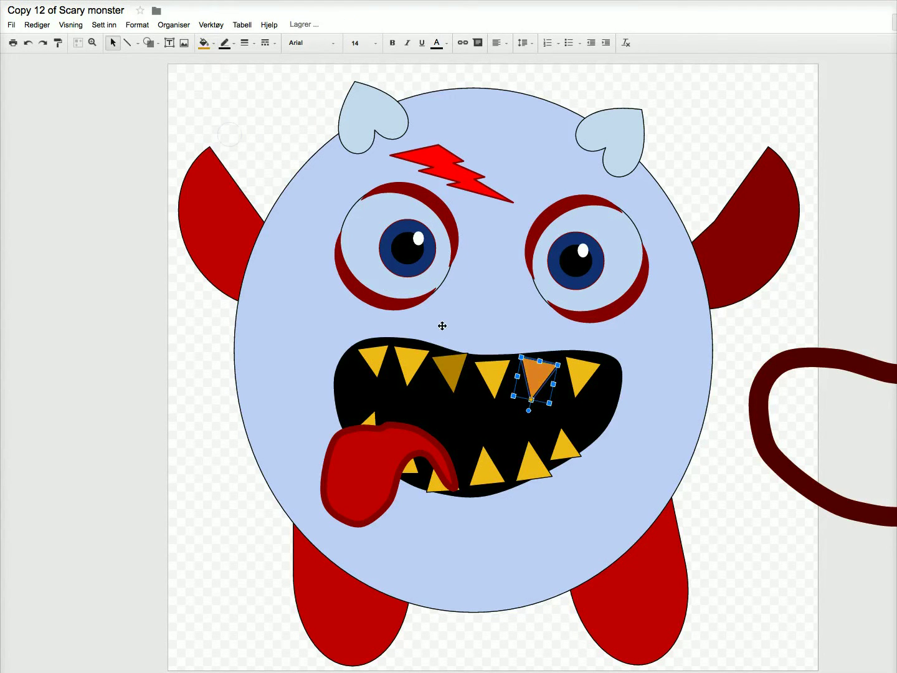
Stretch the brownish-yellow upper tooth downward into a long fang, keeping its width
left_click(450, 369)
left_click_drag(455, 405, 458, 428)
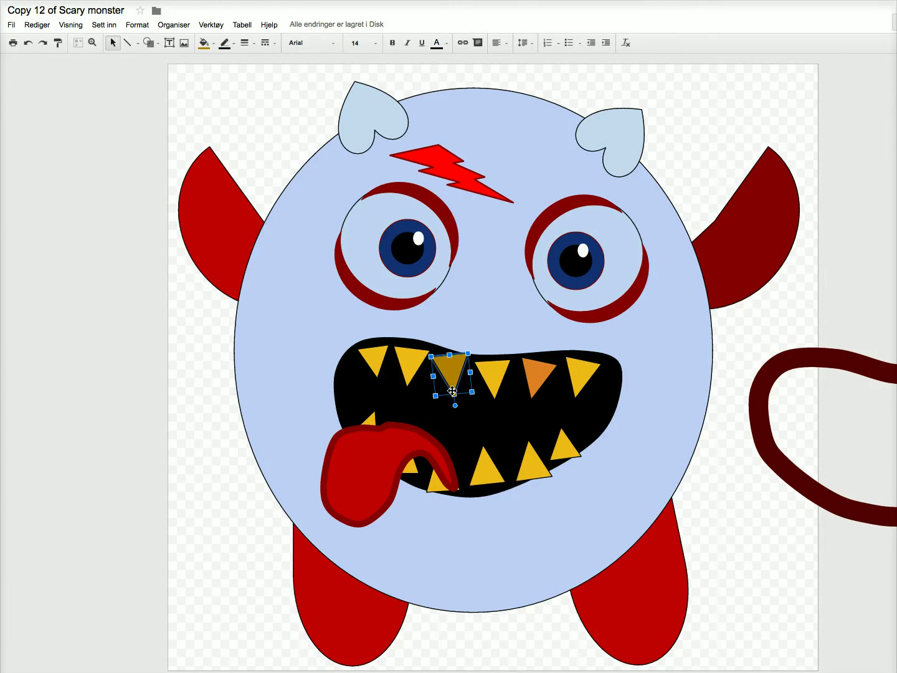
left_click_drag(452, 393, 458, 428)
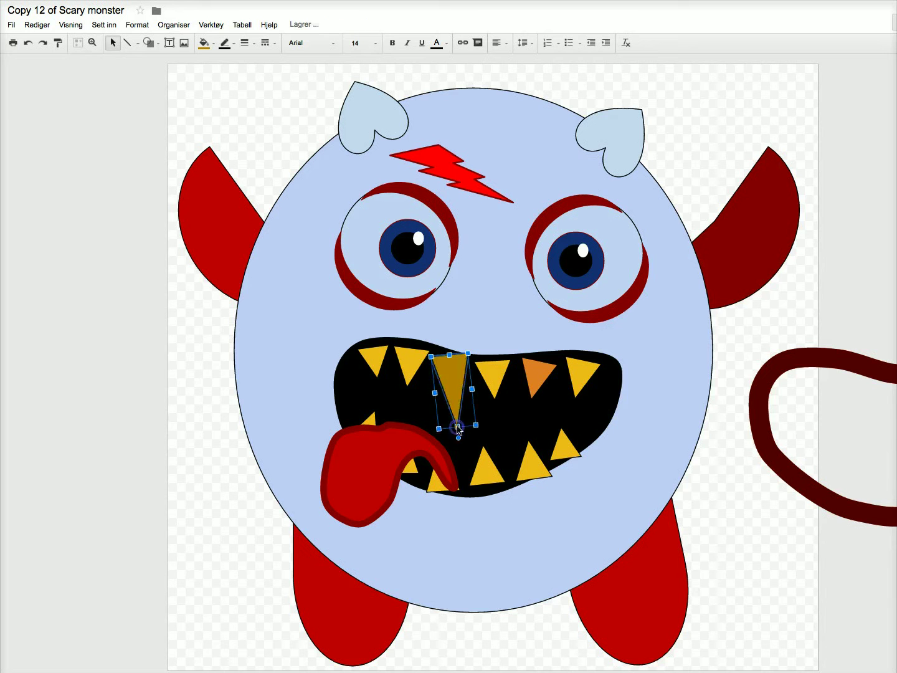
Stretch the orange upper tooth downward and rotate it slightly so it points almost straight down
left_click(534, 388)
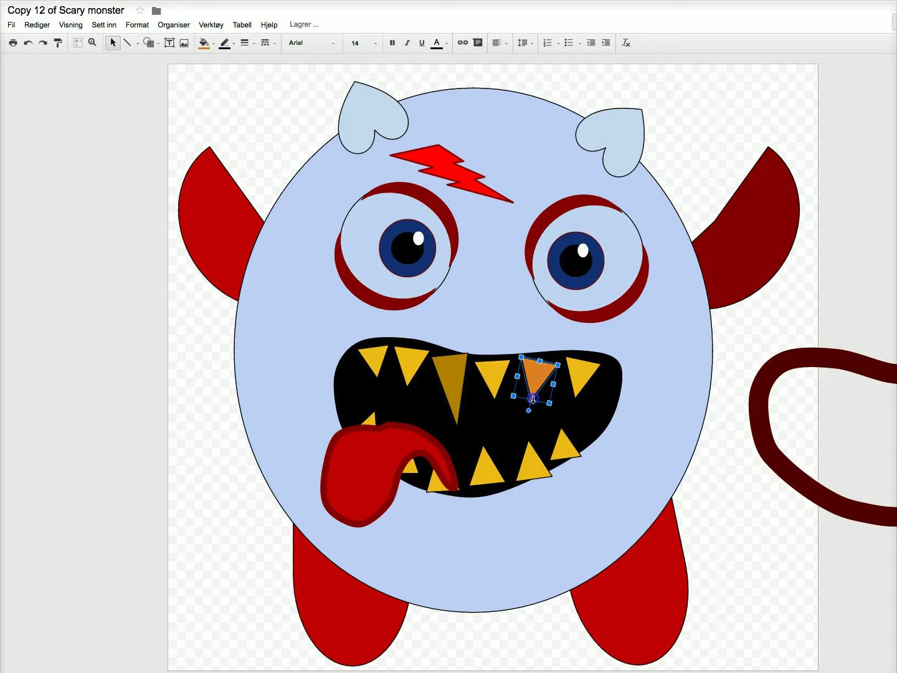
left_click_drag(534, 398, 527, 433)
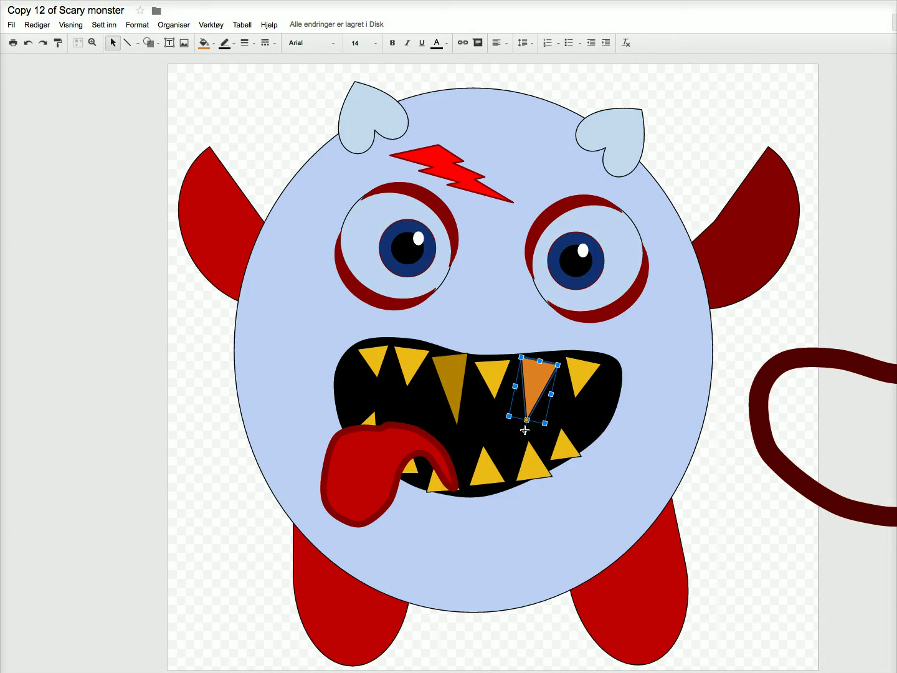
left_click_drag(524, 430, 534, 429)
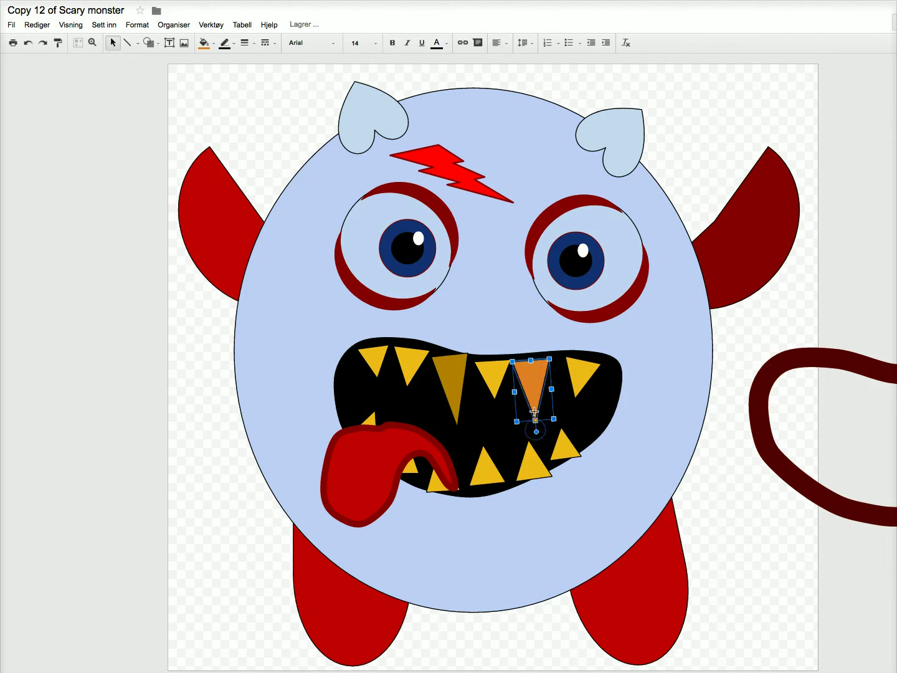
Rotate the brownish-yellow fang so it points straight down, and stretch the second upper tooth from the left downward
left_click(455, 398)
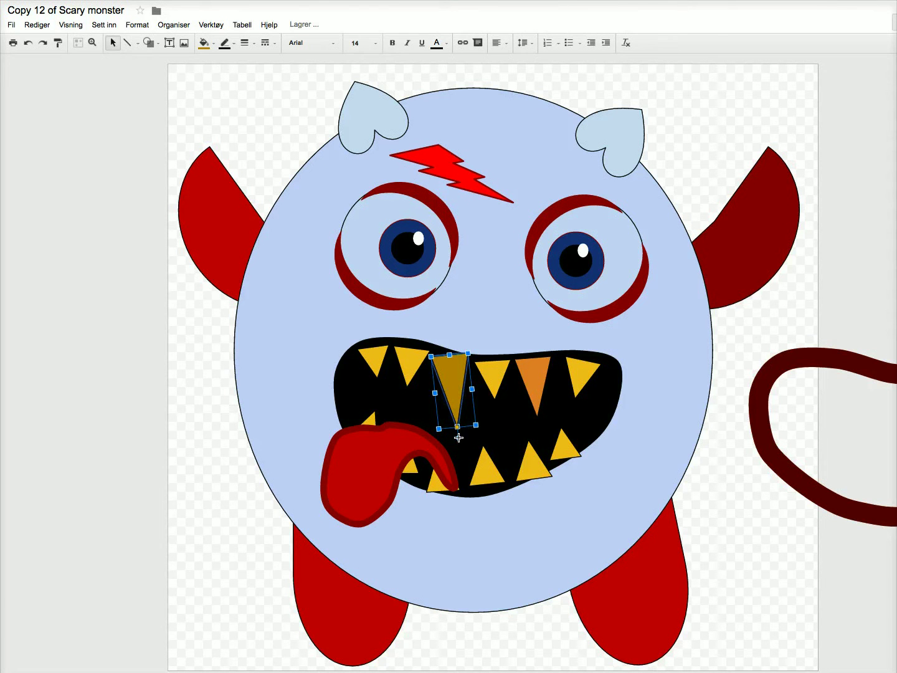
left_click_drag(458, 438, 451, 439)
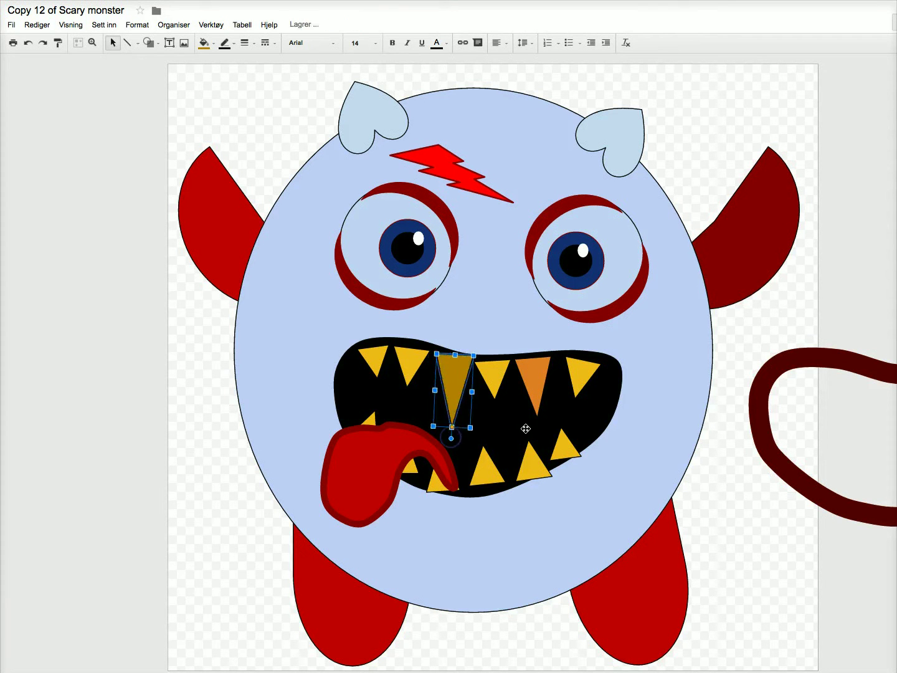
left_click(406, 379)
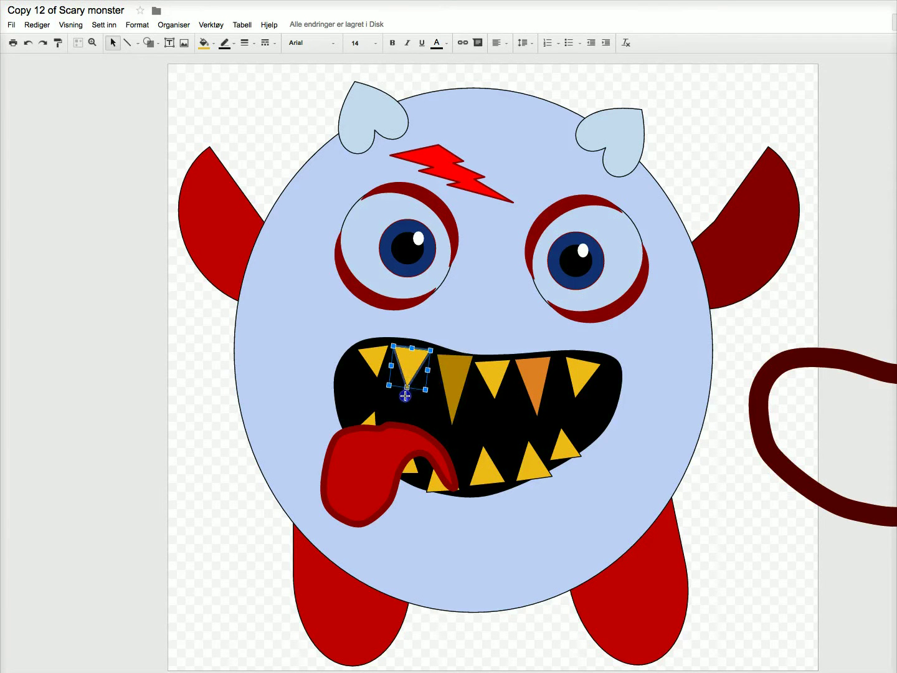
left_click_drag(405, 395, 403, 393)
left_click_drag(408, 391, 405, 404)
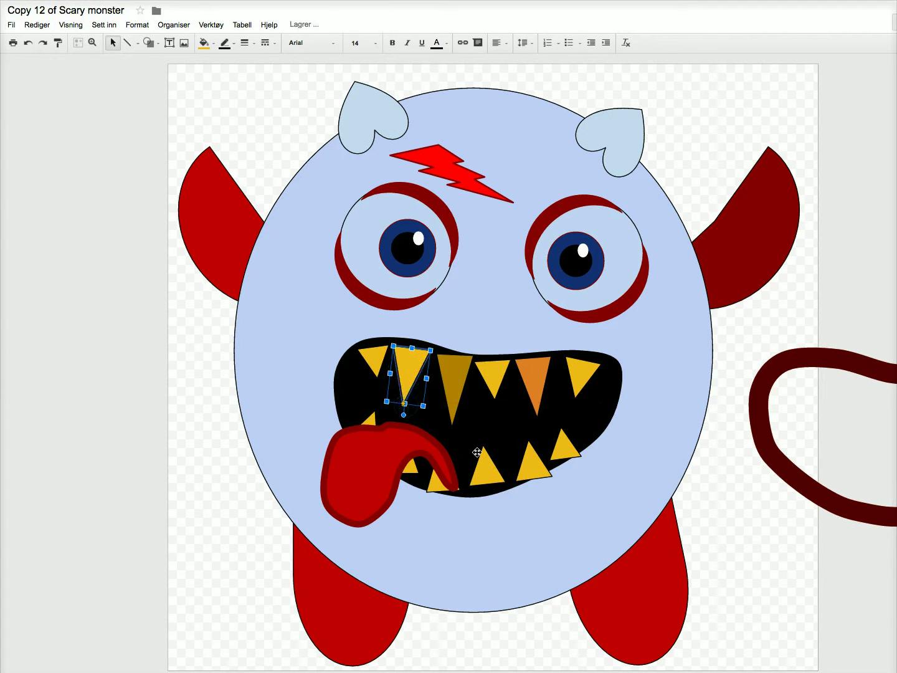
Lengthen the lower tooth just right of the tongue tip and its right-hand neighbour upward, shifting both tips to the left
left_click(483, 455)
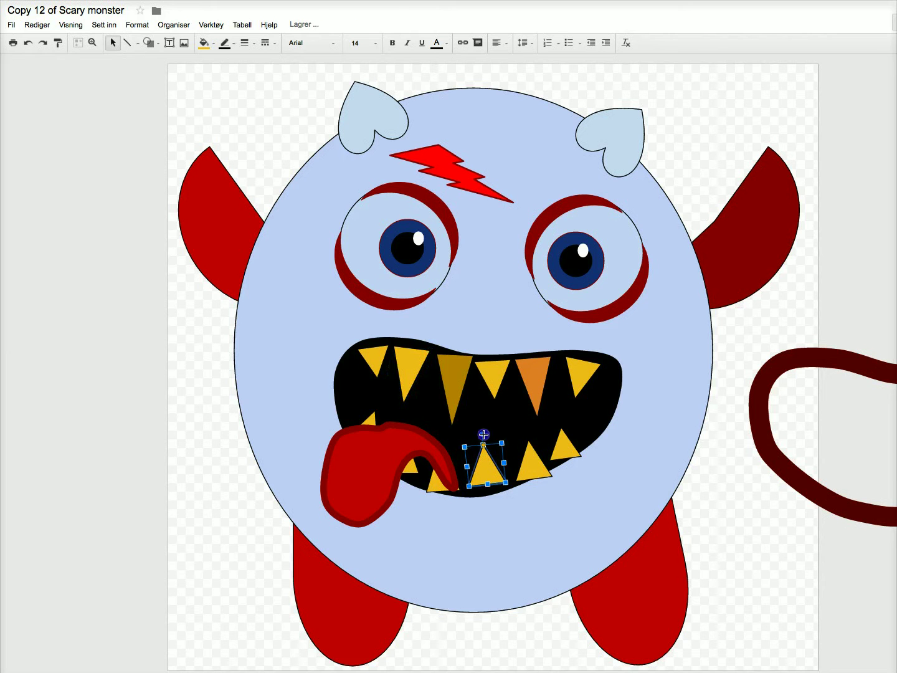
left_click_drag(485, 435, 477, 433)
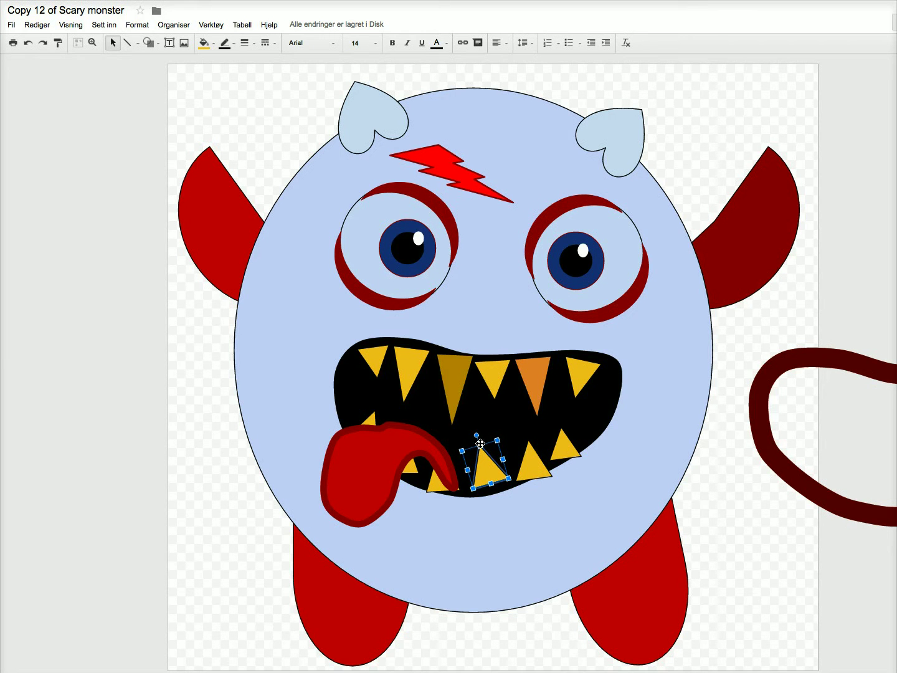
mouse_move(491, 485)
left_mouse_down()
mouse_move(499, 513)
mouse_move(491, 476)
left_mouse_up()
left_click_drag(490, 475, 515, 421)
left_click(531, 473)
left_click(532, 465)
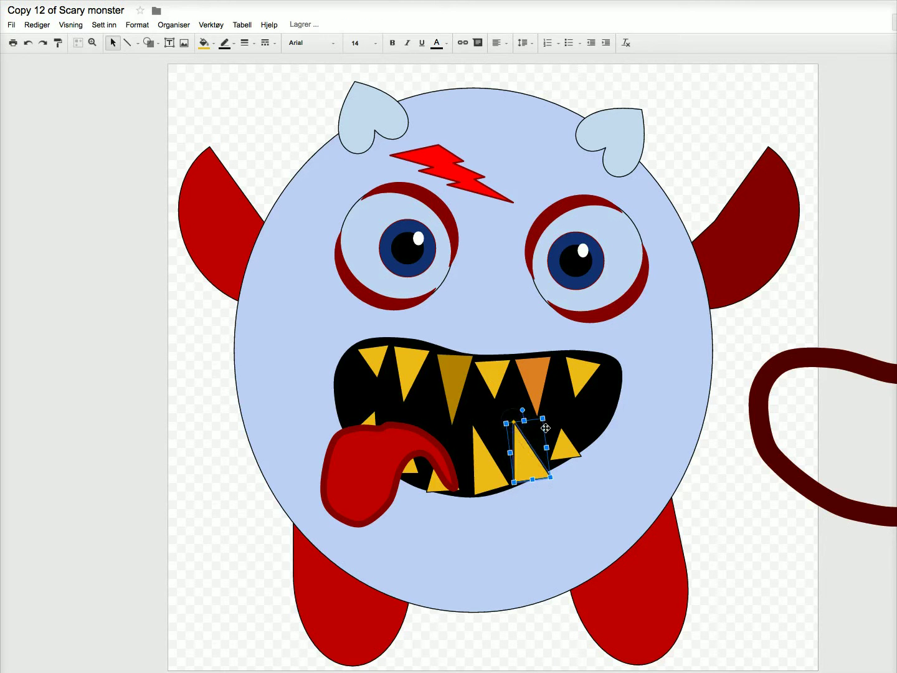
Skew the tips of the orange and brownish-yellow upper teeth to the left, keeping their bases in place
left_click(534, 400)
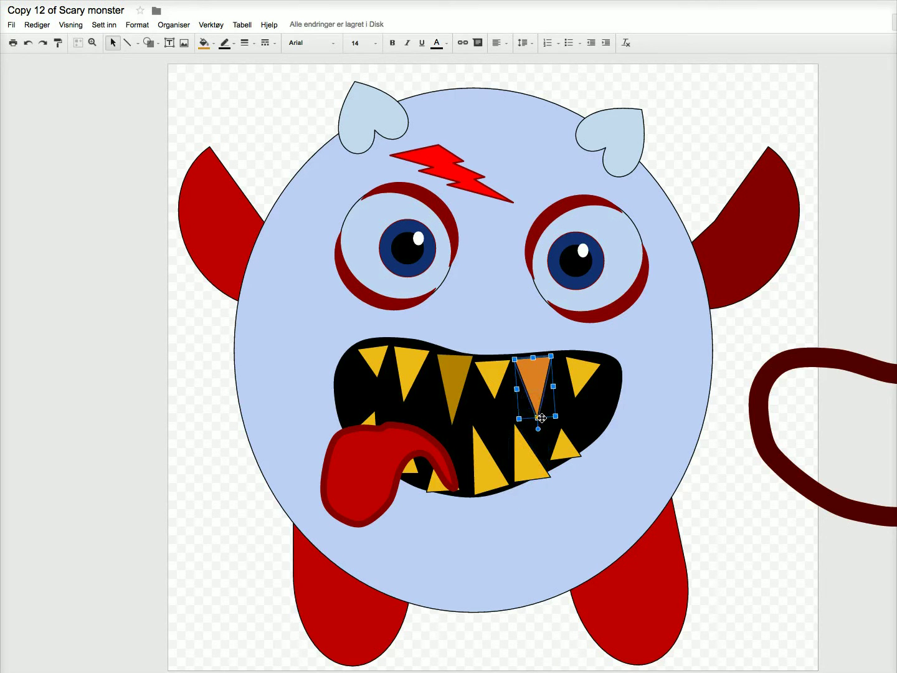
left_click_drag(537, 416, 525, 417)
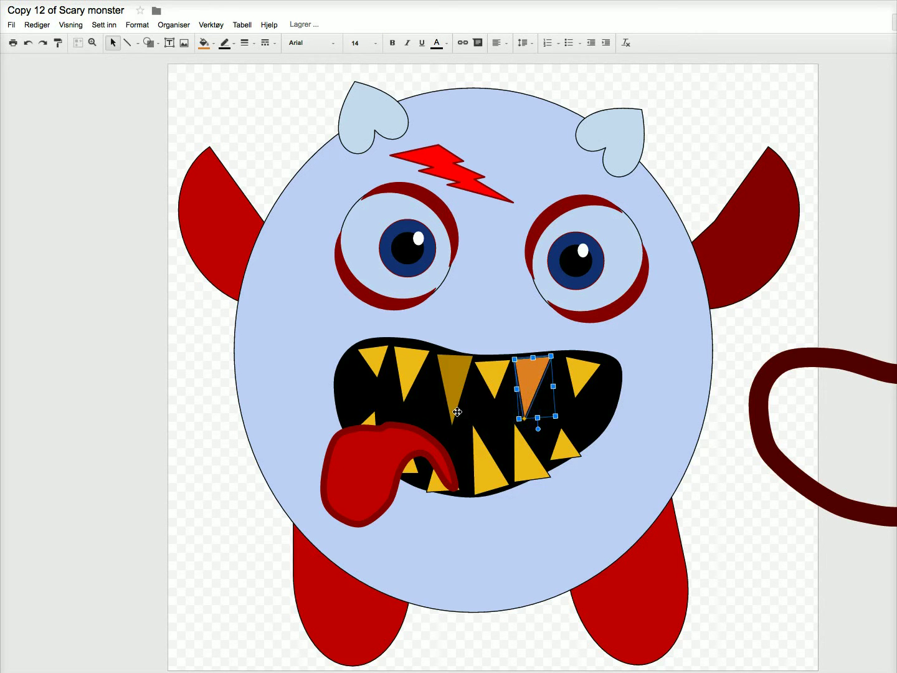
left_click(457, 410)
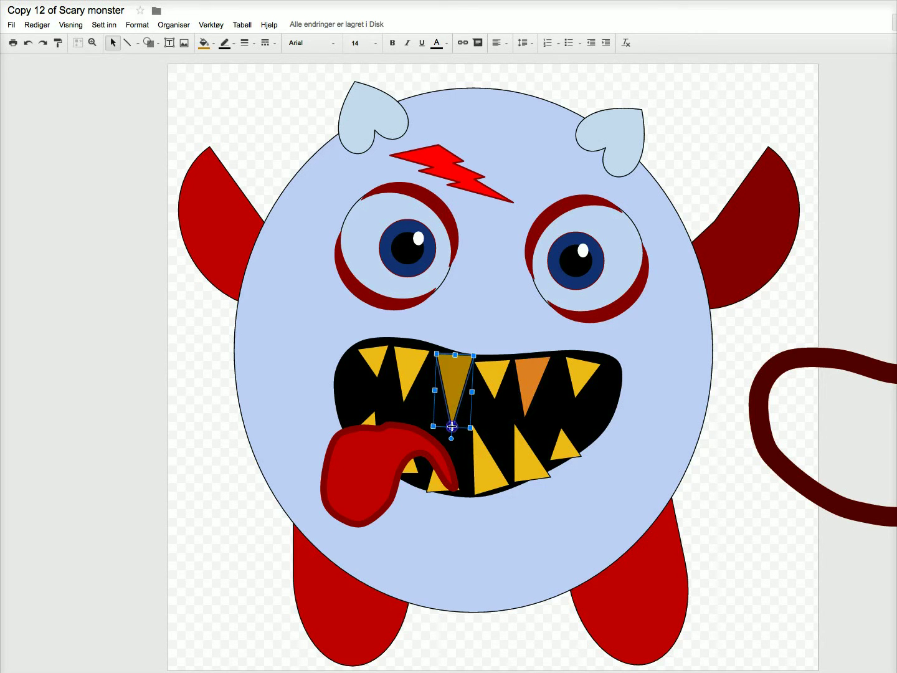
left_click_drag(451, 427, 359, 385)
Skew the two leftmost upper teeth to the right, enlarging the first, and make the leftmost lower tooth taller above the tongue
left_click(406, 396)
left_click(374, 358)
left_click(374, 416)
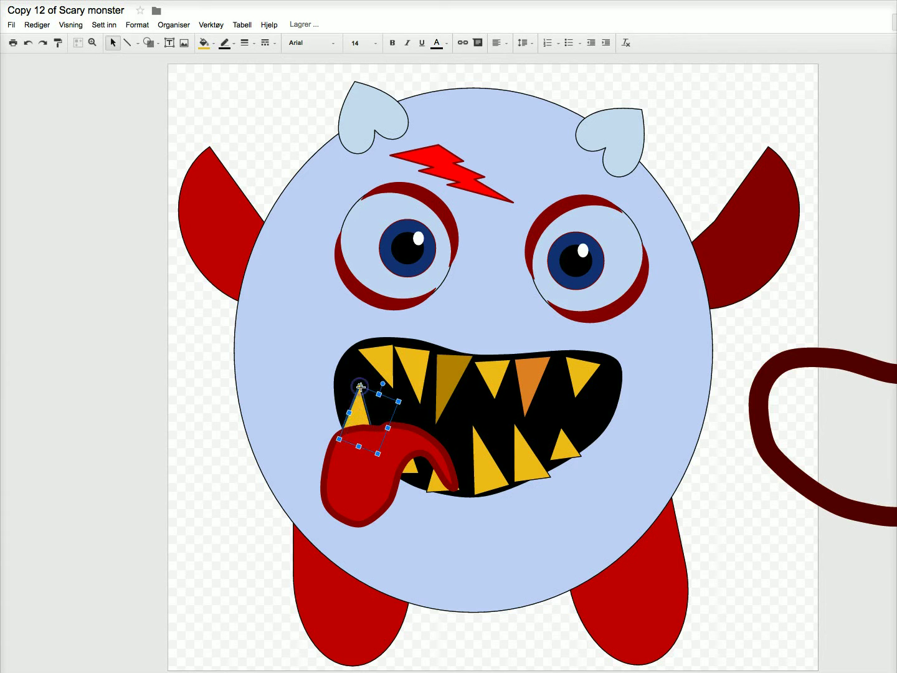
Fill the tall lower tooth just right of the tongue tip with orange
left_click(483, 458)
left_click(205, 43)
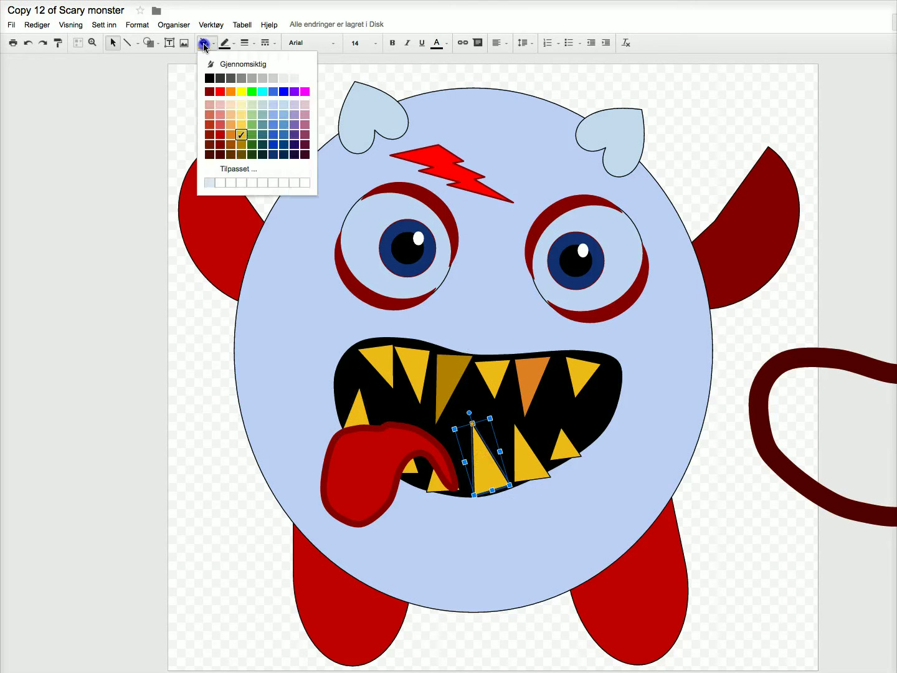
left_click(229, 135)
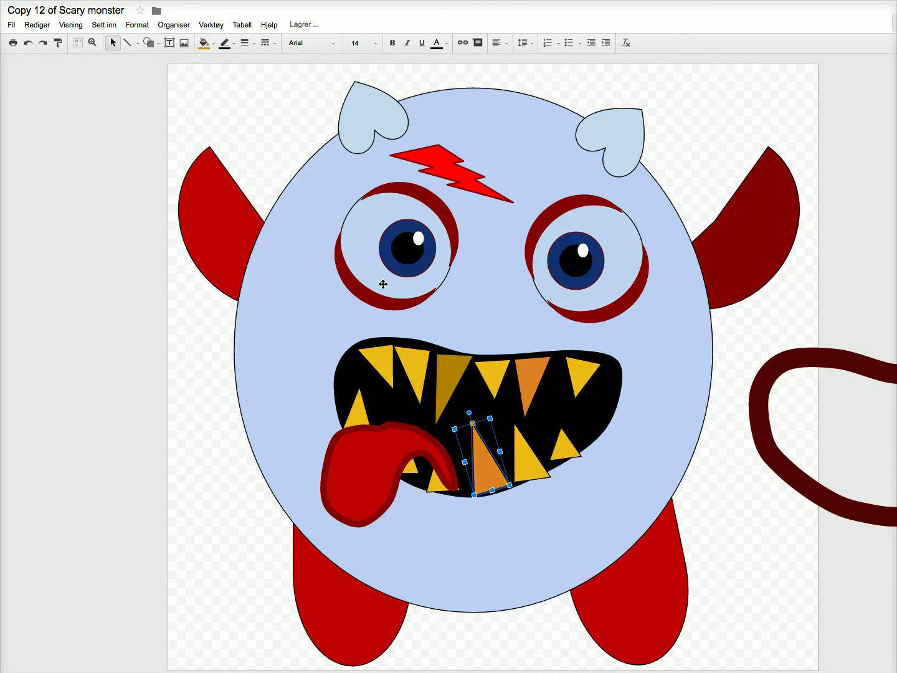
Move the dark-red lip outline from beside the canvas onto the mouth and nudge it upward to frame the teeth
left_click(875, 368)
left_click_drag(875, 367, 525, 365)
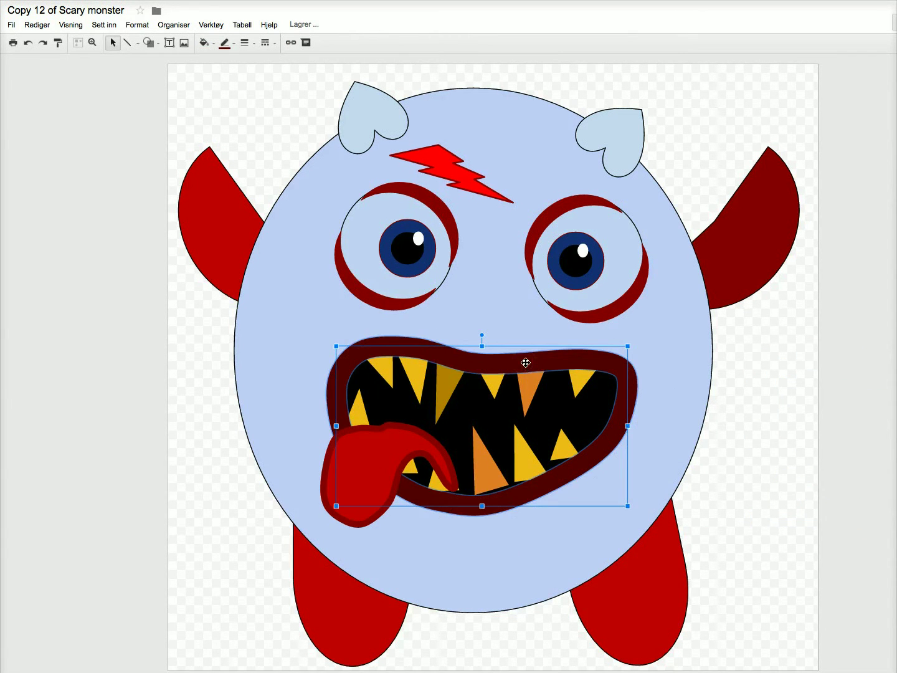
key("Up")
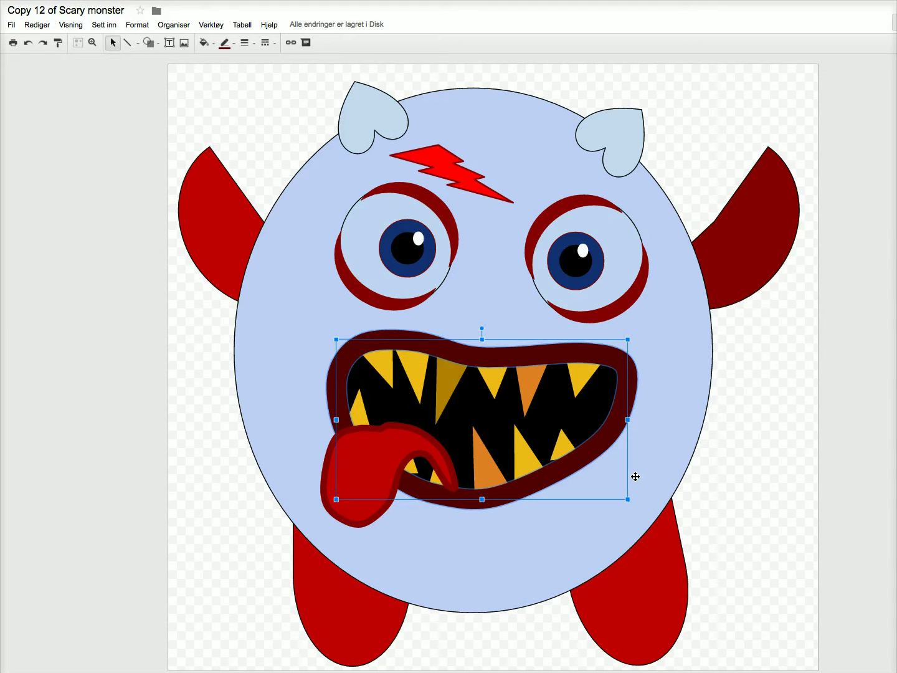
Fill the monster's large round body with orange
left_click(672, 430)
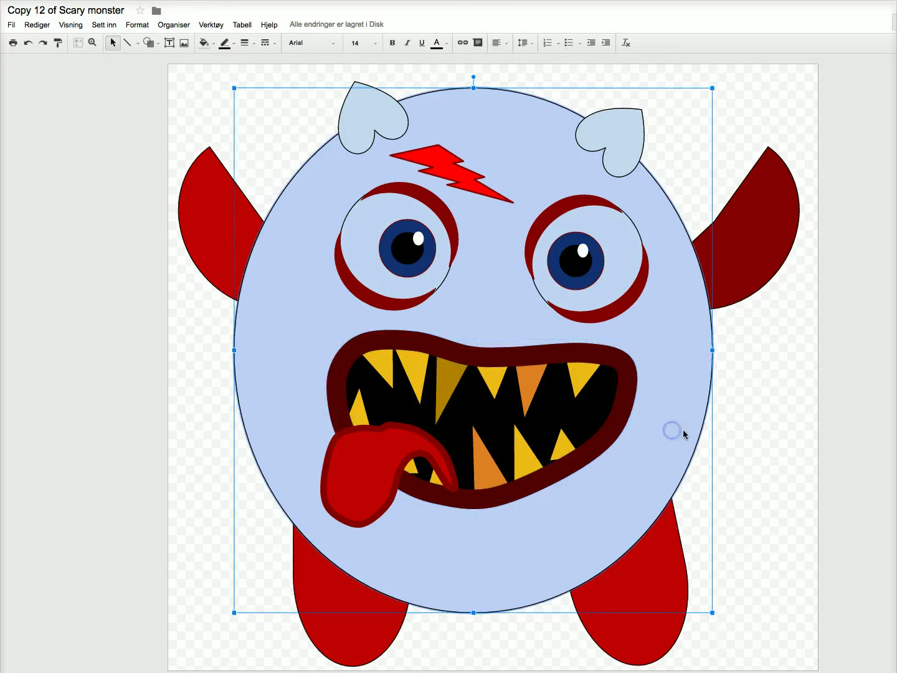
left_click(205, 41)
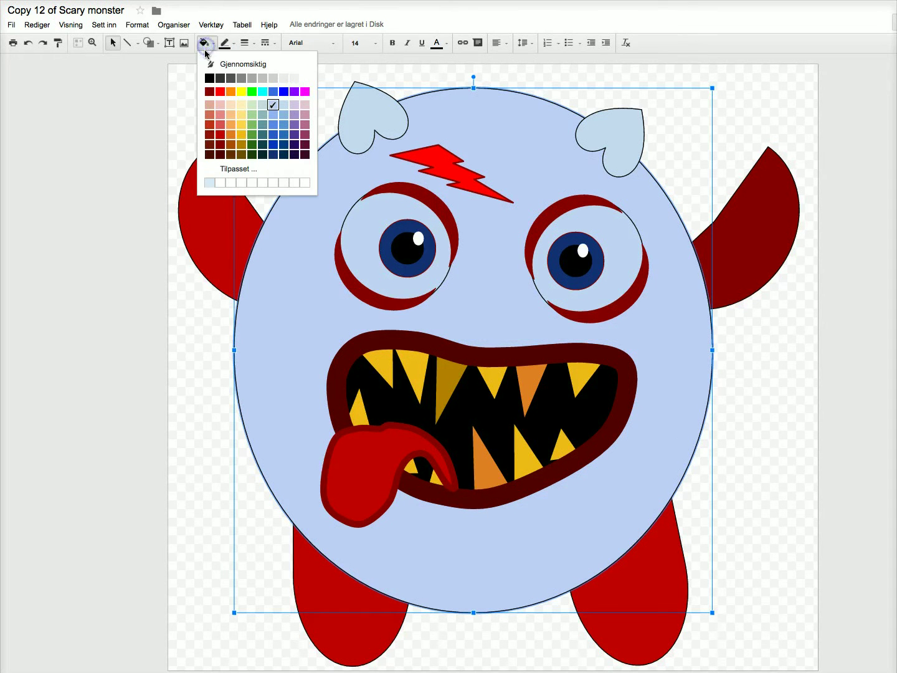
left_click(231, 134)
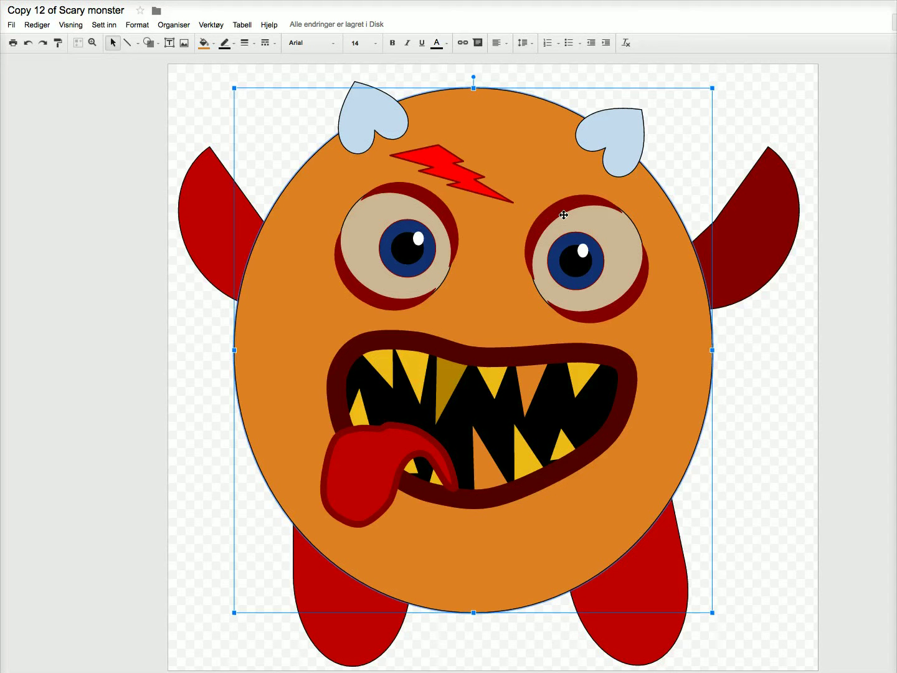
Rotate the red lightning bolt steeply and place it in the middle of the forehead between the eyes
left_click(434, 155)
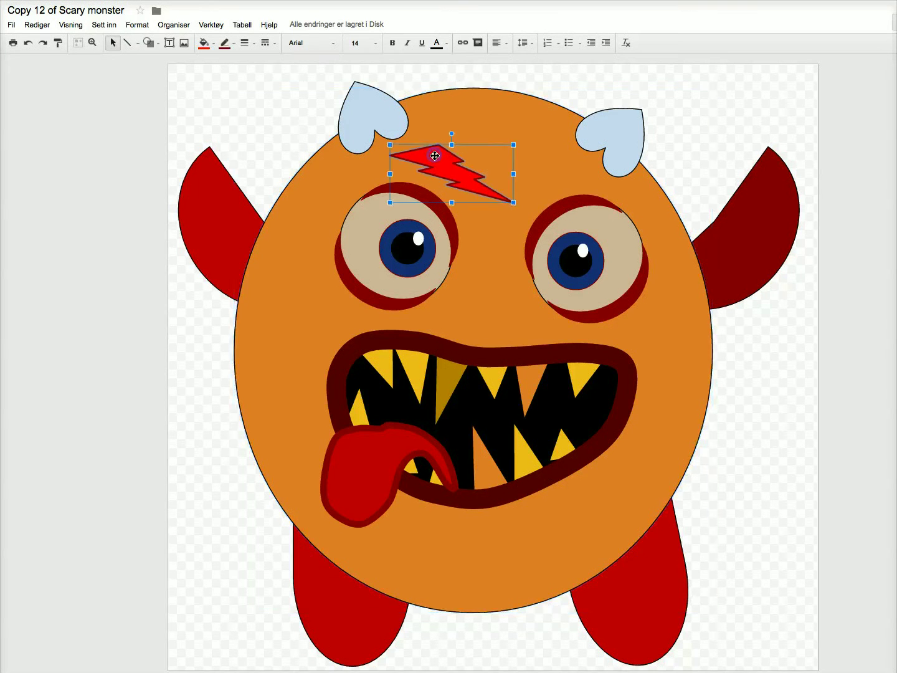
left_click_drag(451, 133, 474, 171)
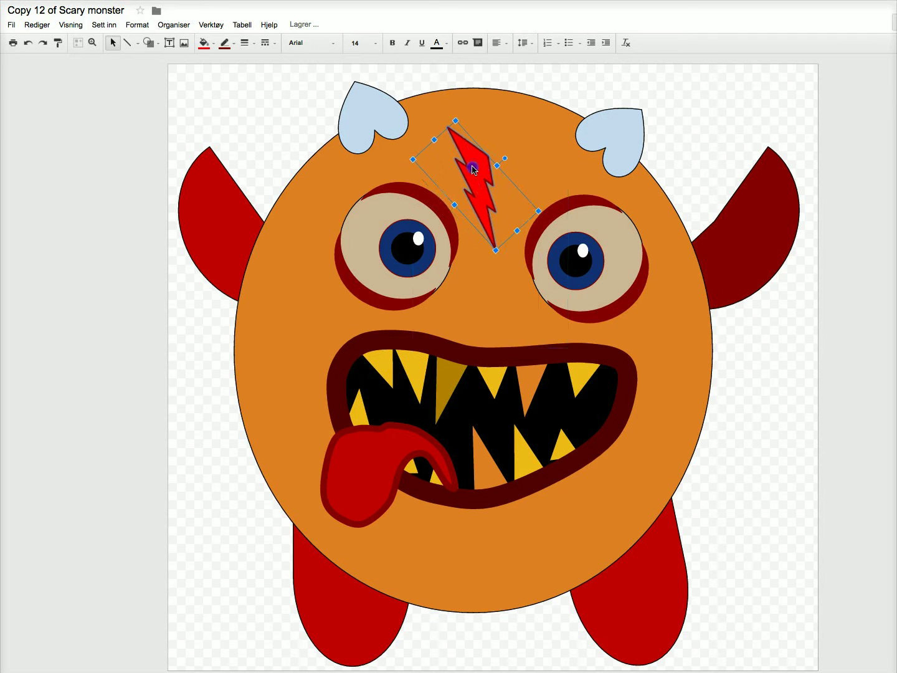
Lengthen both heart-shaped horns and adjust their tilt, turning the right one more upright
left_click(380, 119)
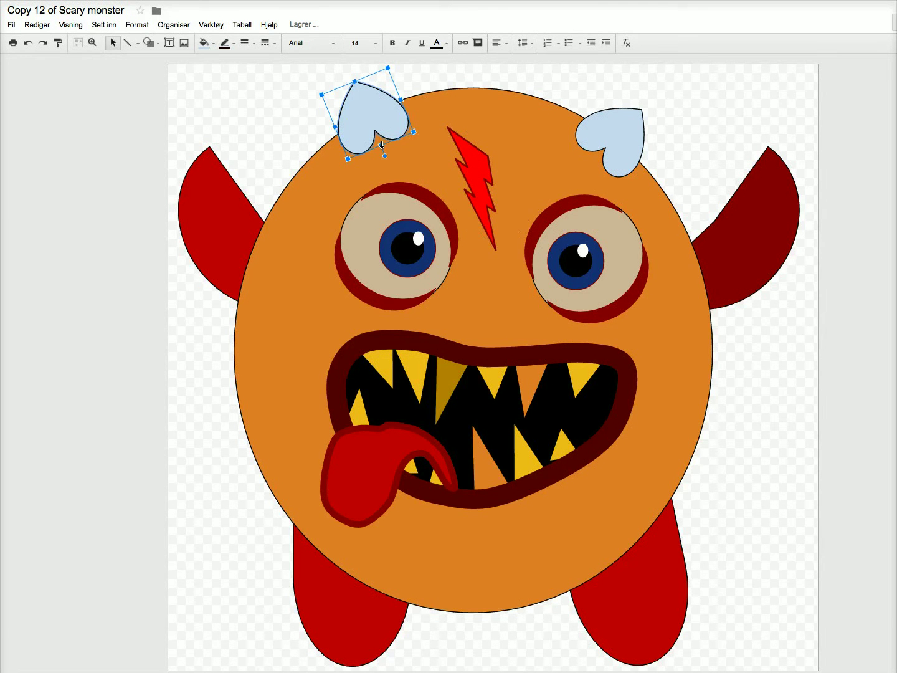
left_click_drag(382, 145, 407, 158)
left_click(635, 140)
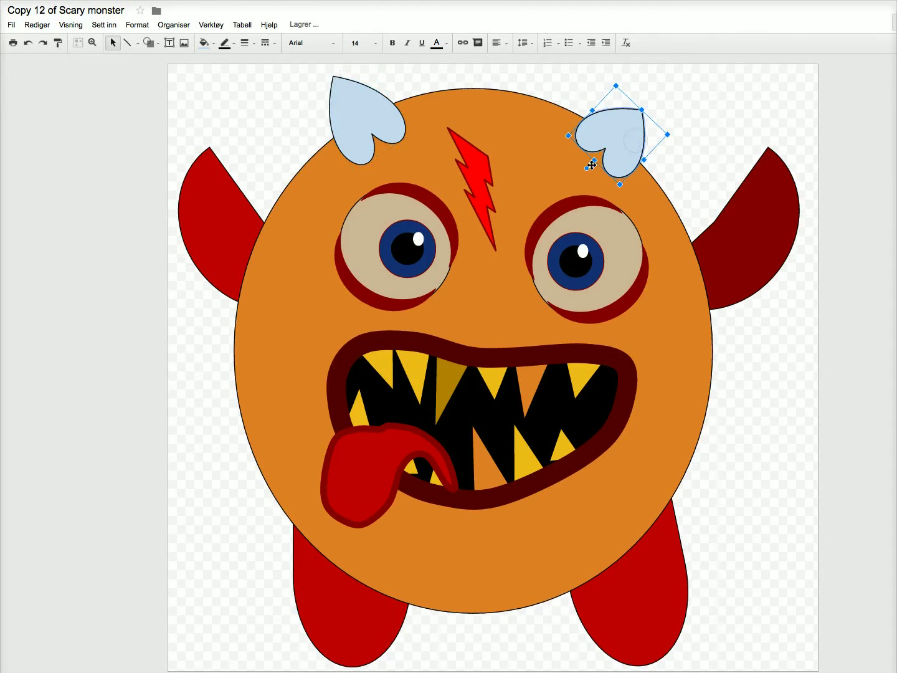
mouse_move(592, 162)
left_mouse_down()
mouse_move(579, 178)
mouse_move(625, 138)
mouse_move(596, 167)
left_mouse_up()
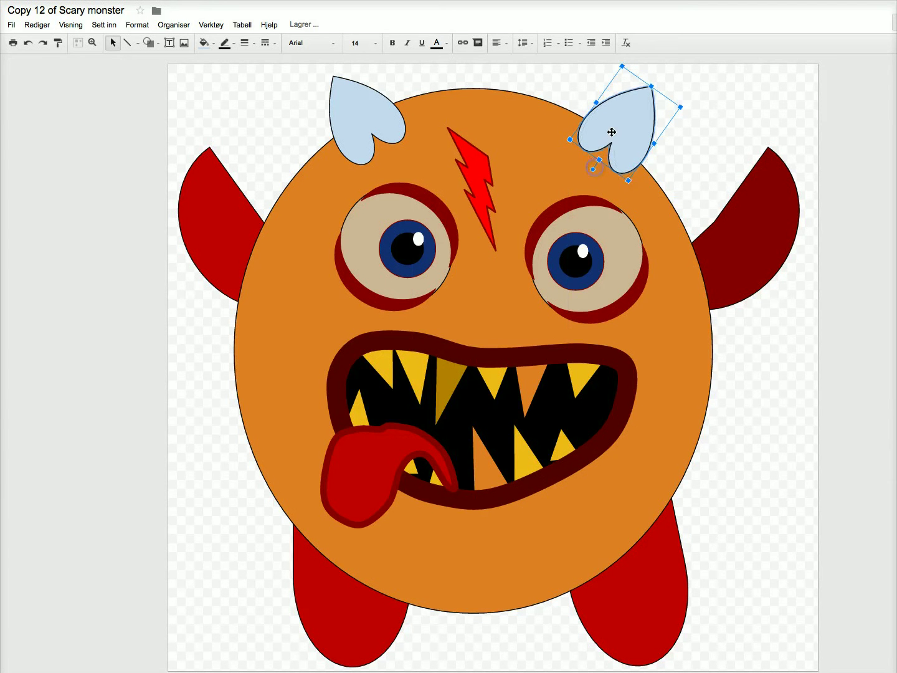
Fill both horns together with dark green
left_click(360, 118, "shift")
left_click(209, 47)
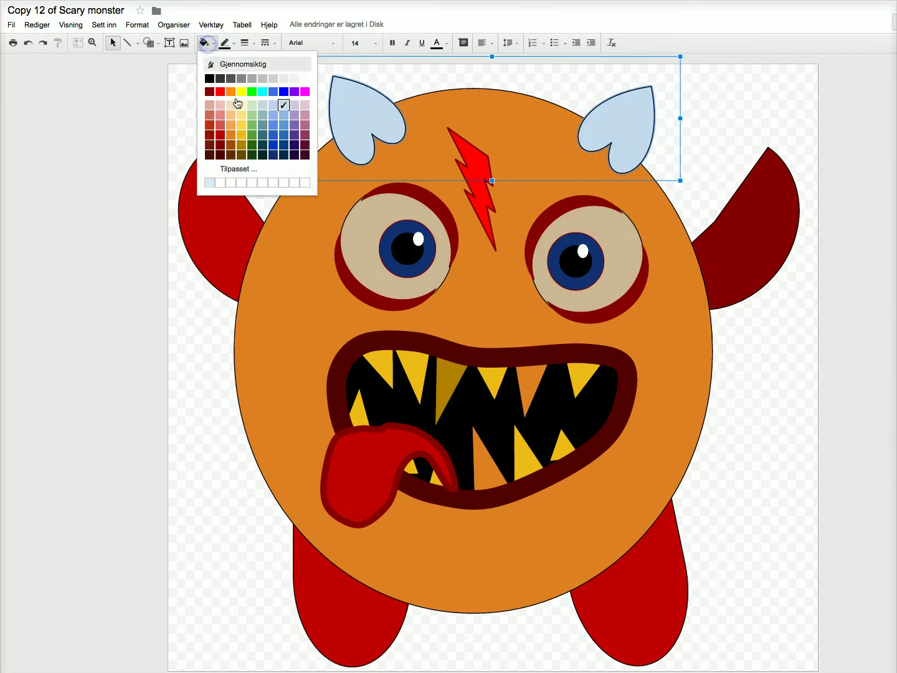
left_click(252, 147)
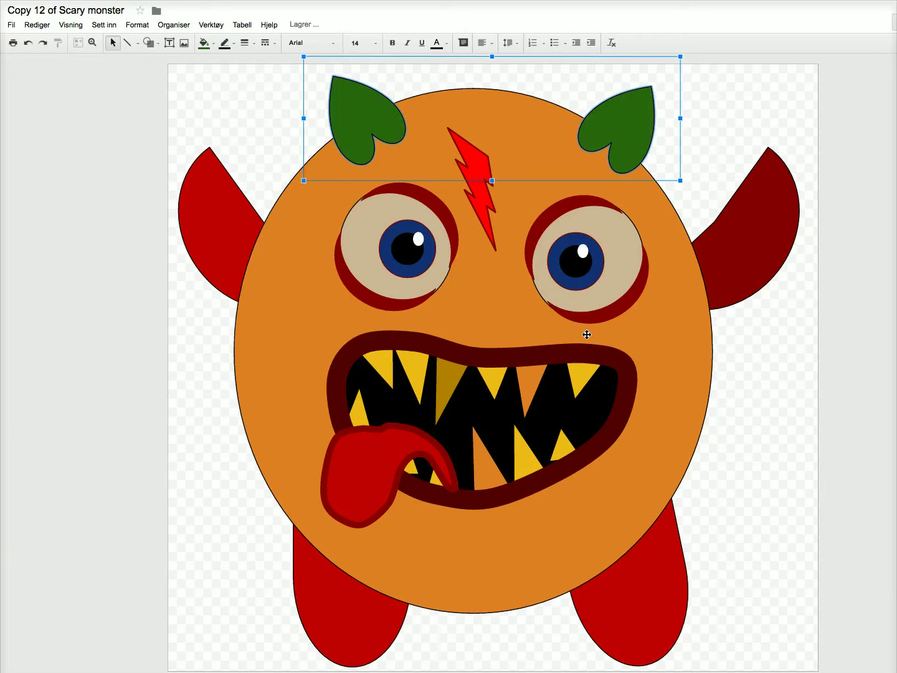
Examine the separate shapes that make up the left eye: the eyeball, upper and lower lids, pupil and iris ring
left_click(429, 289)
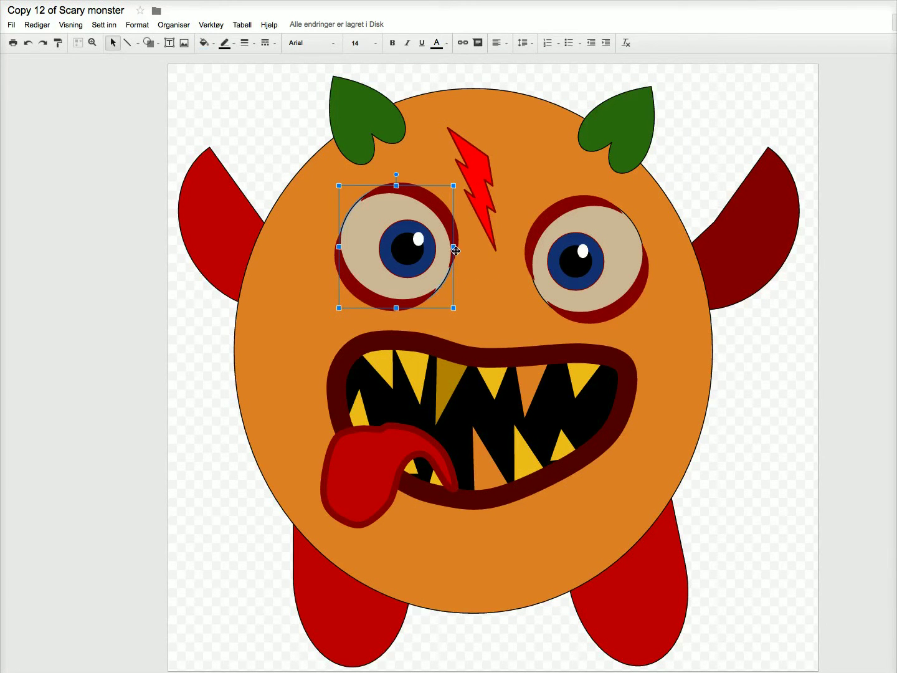
left_click(499, 292)
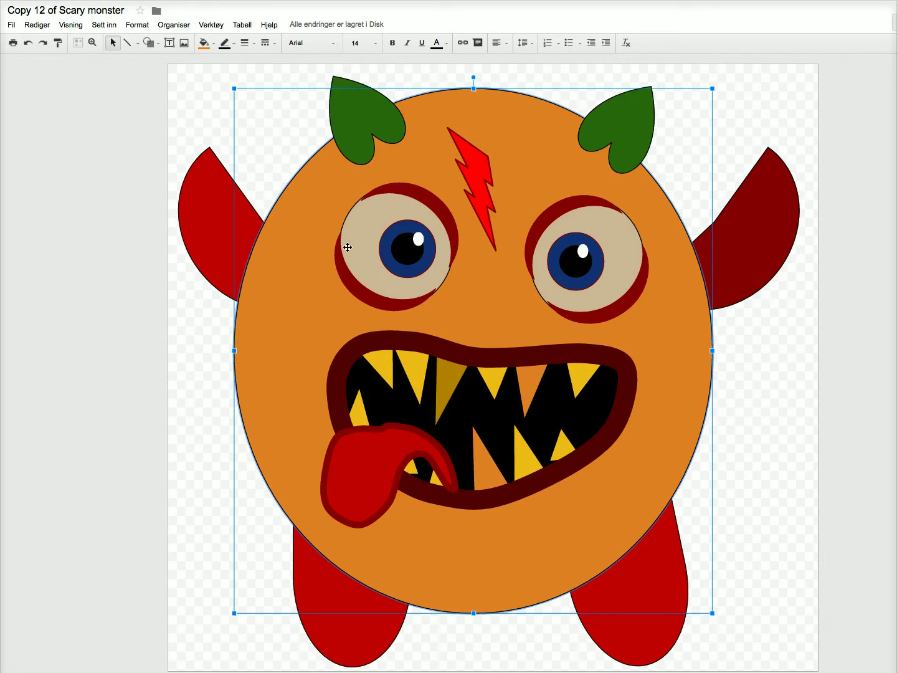
left_click(399, 189)
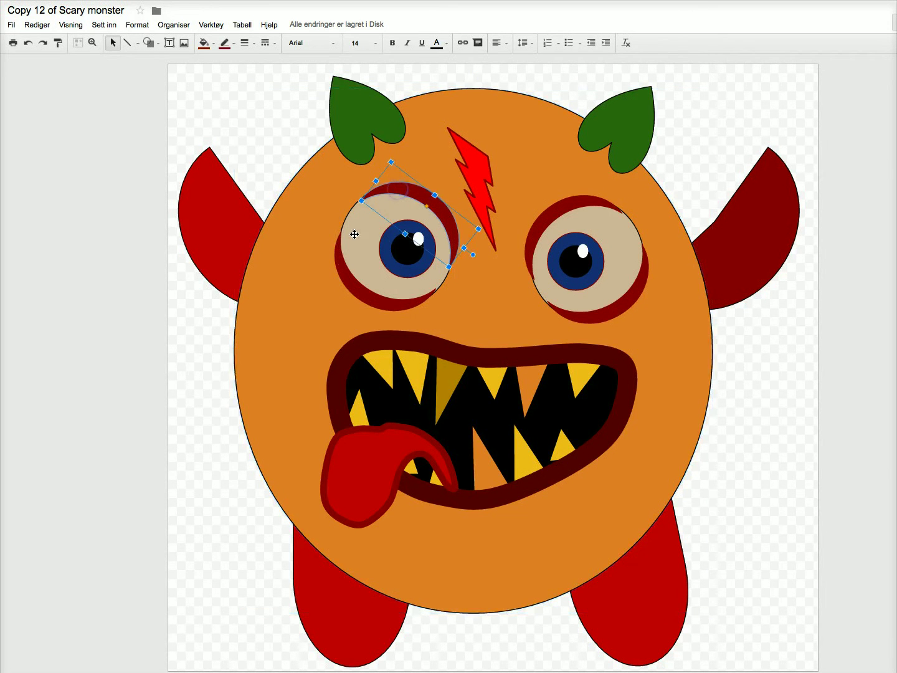
left_click(349, 283)
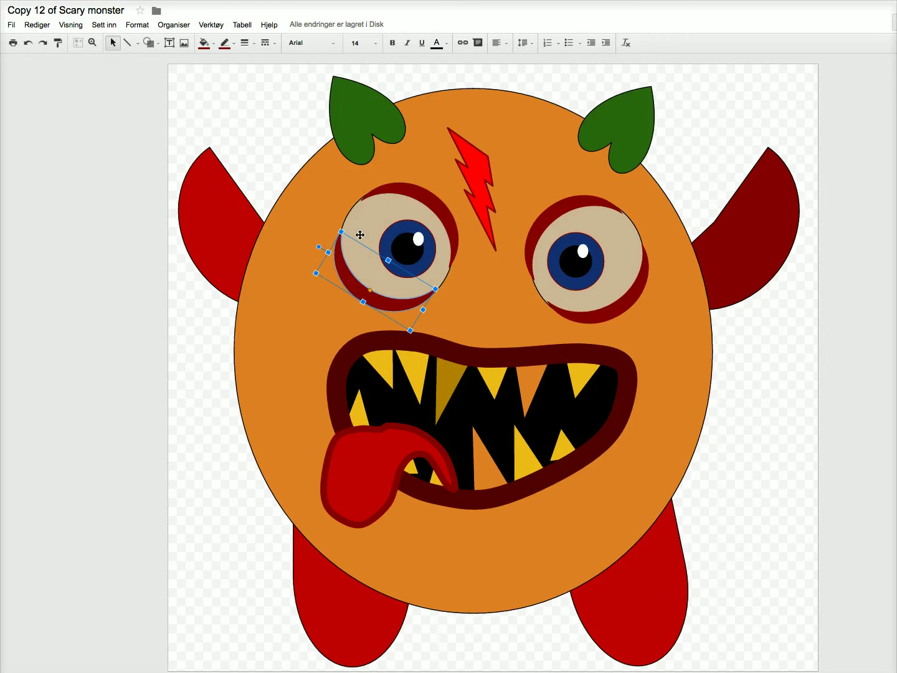
left_click(391, 189)
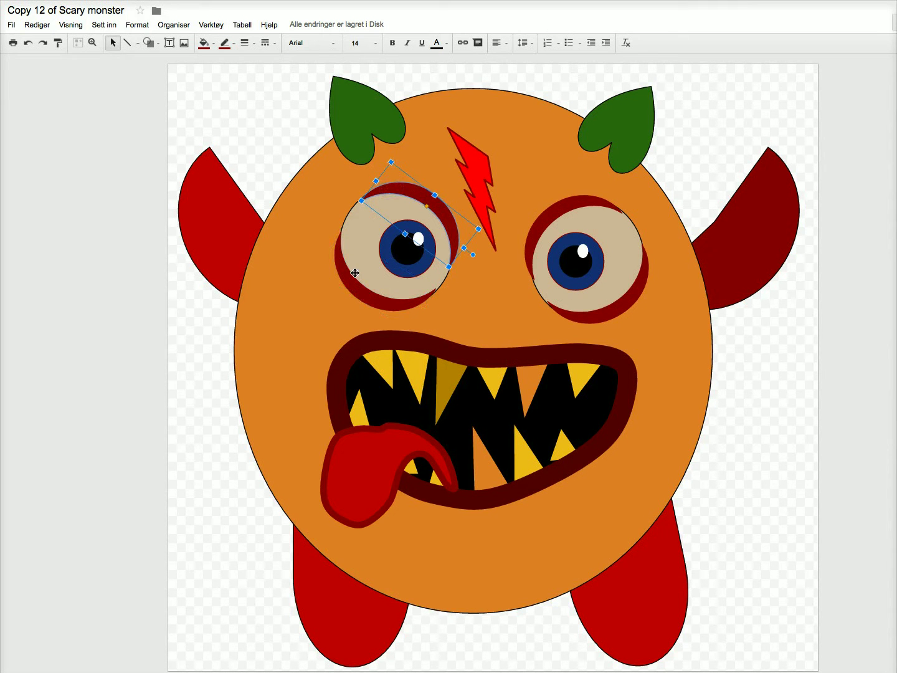
left_click(355, 298)
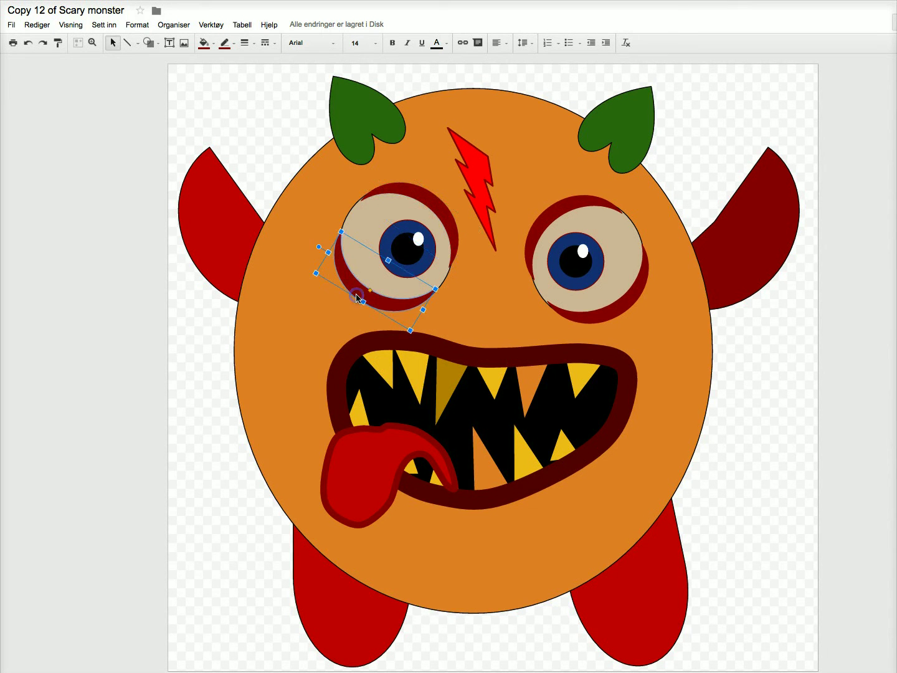
left_click(359, 227)
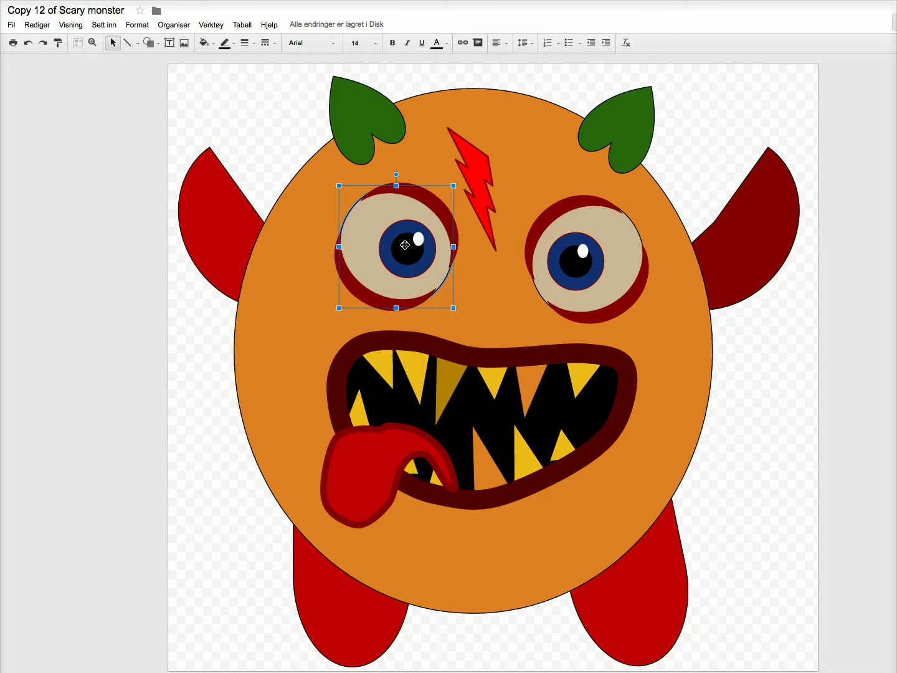
left_click(403, 244)
left_click(397, 226)
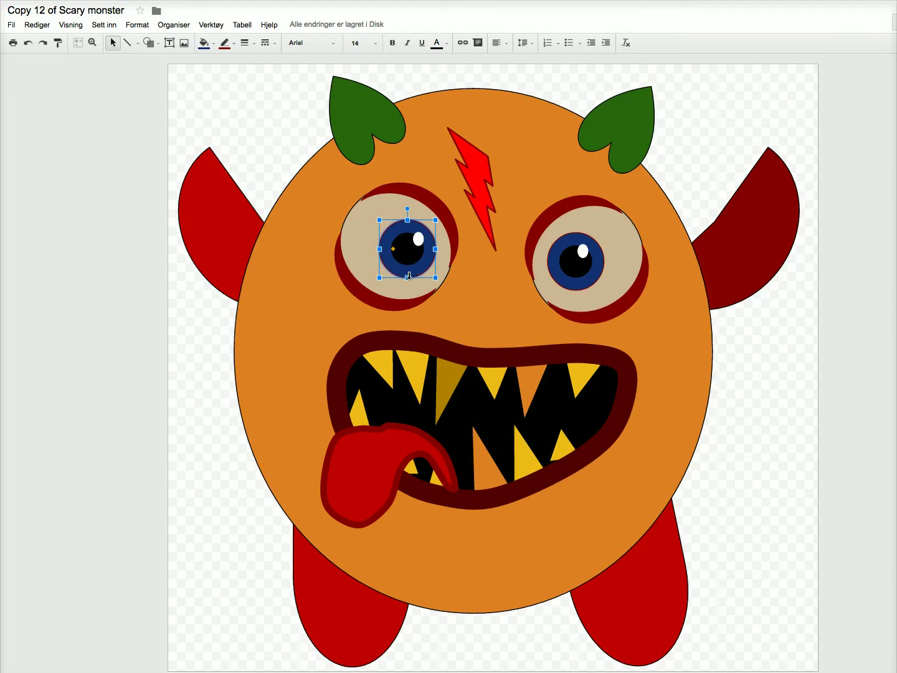
Move the white highlight of the left eye to the lower-left side of its pupil
left_click(420, 239)
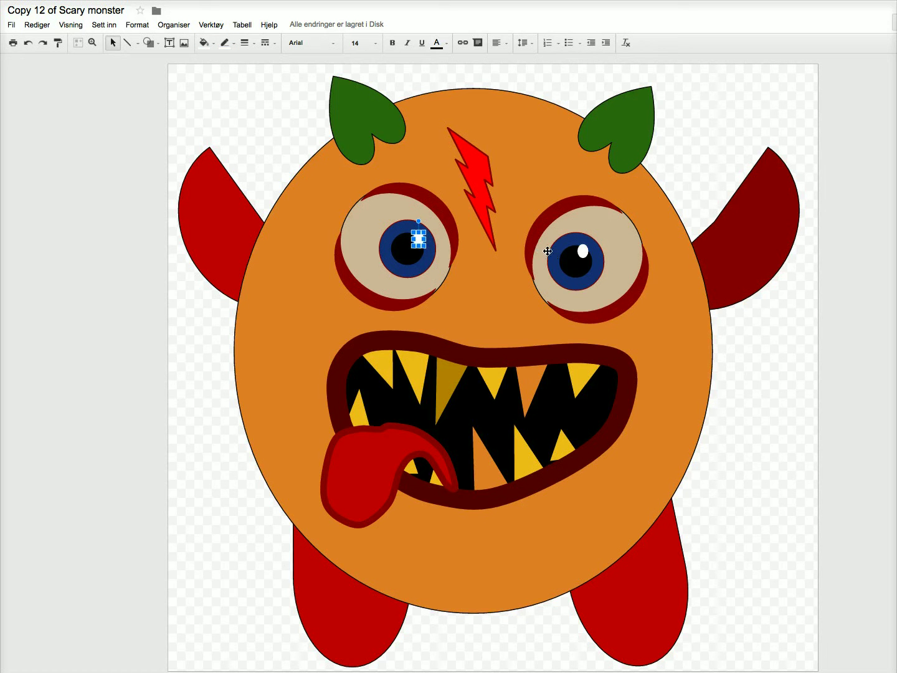
left_click_drag(584, 252, 584, 251)
left_click_drag(419, 241, 396, 258)
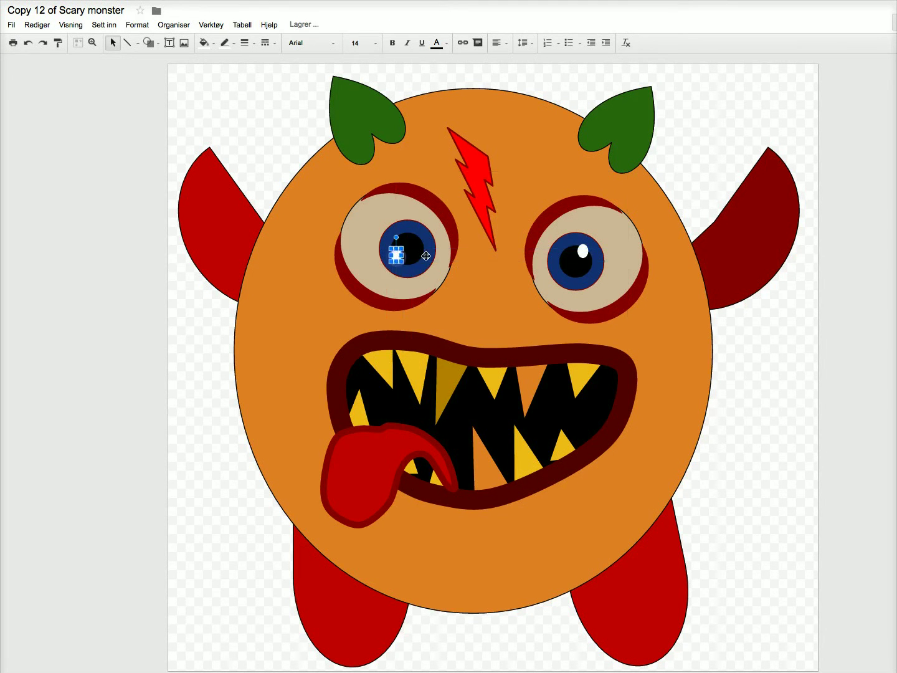
Move the white highlights of both eyes to the upper-left edge of their pupils
left_click_drag(581, 251, 562, 268)
left_click(629, 279)
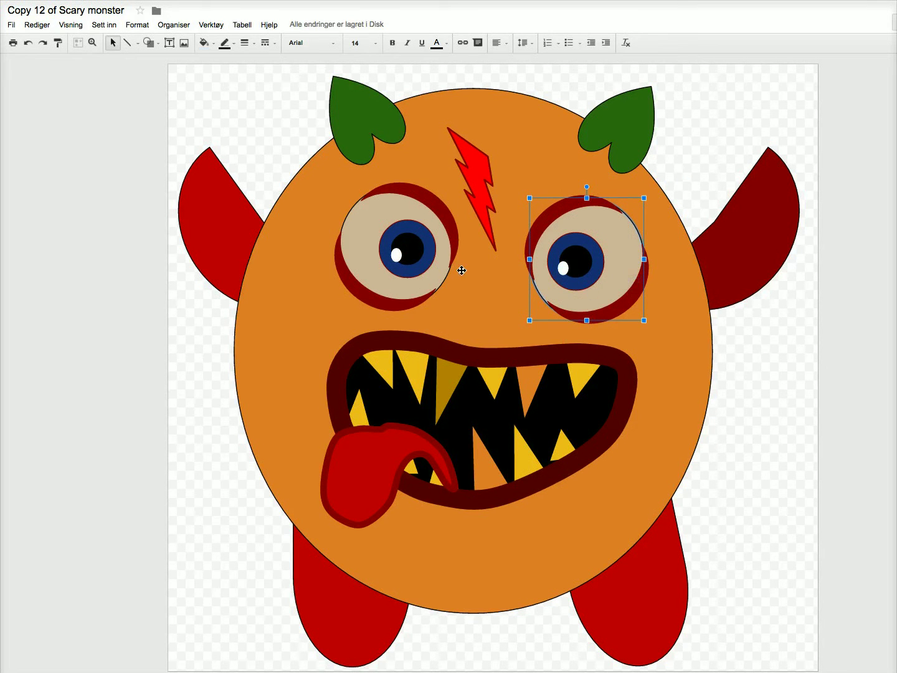
left_click_drag(399, 257, 401, 241)
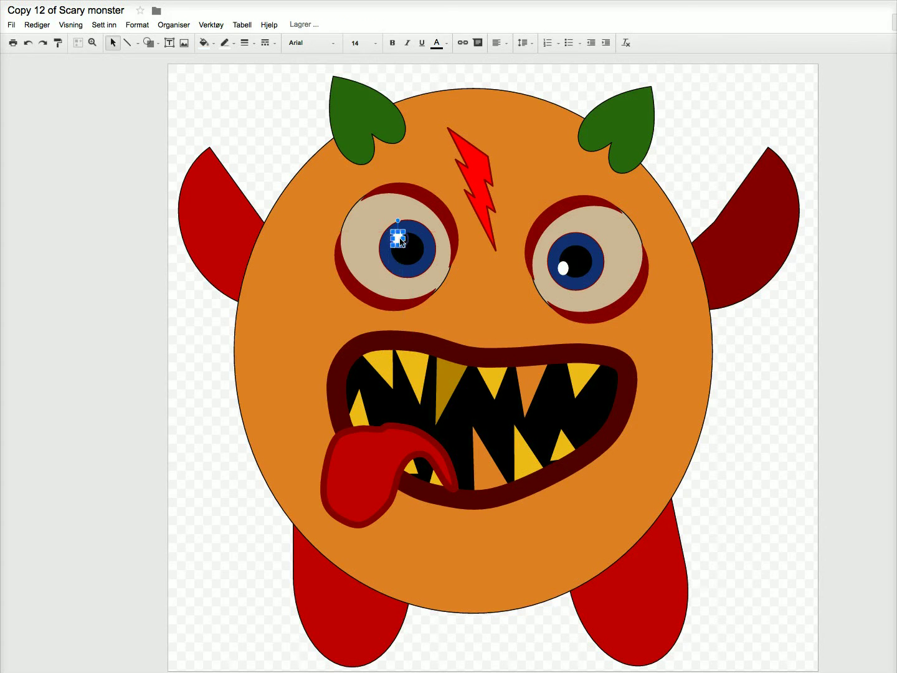
left_click_drag(563, 267, 563, 250)
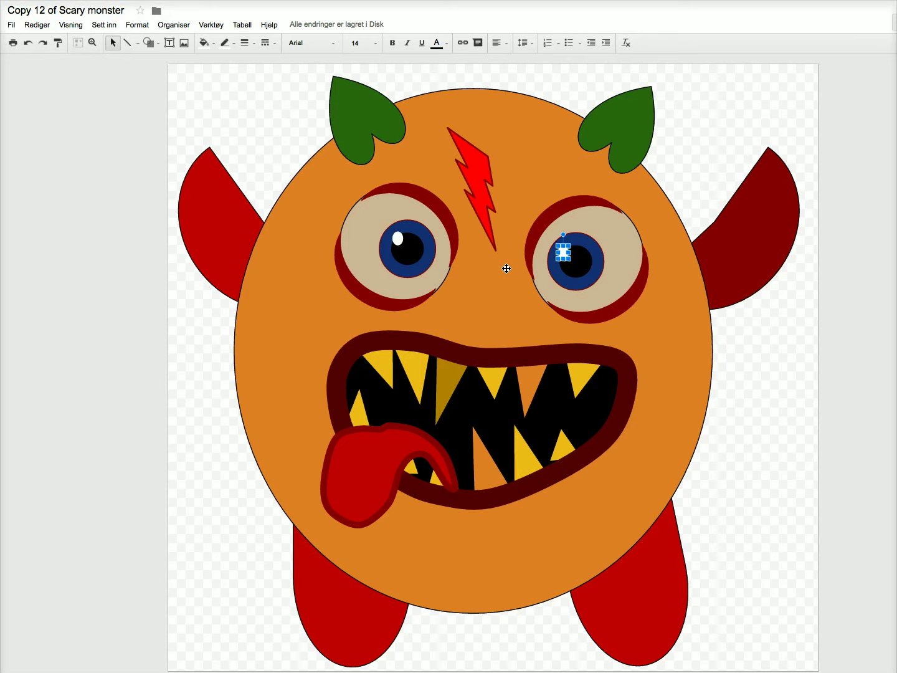
left_click(588, 264)
Widen the left eyeball outwards and stretch, tilt and reposition its lower lid along the new edge
left_click(368, 253)
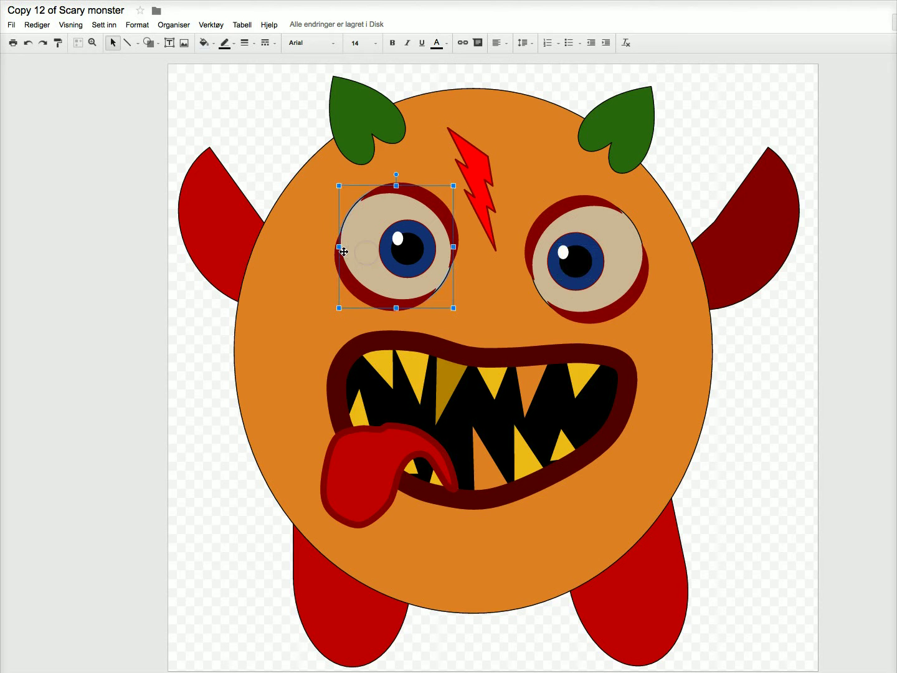
left_click_drag(339, 246, 298, 247)
left_click(339, 249)
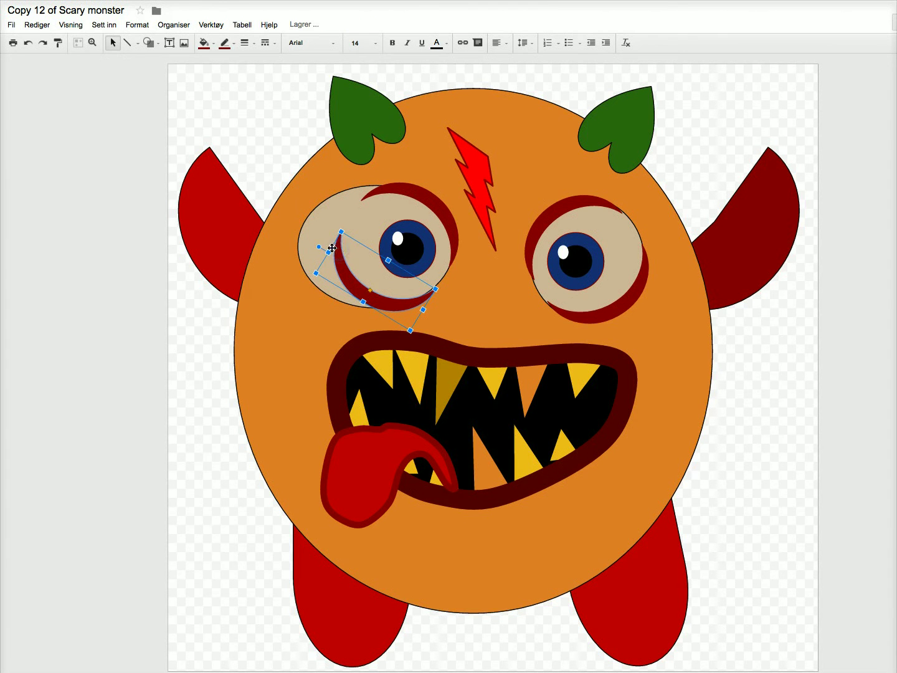
left_click_drag(329, 252, 307, 235)
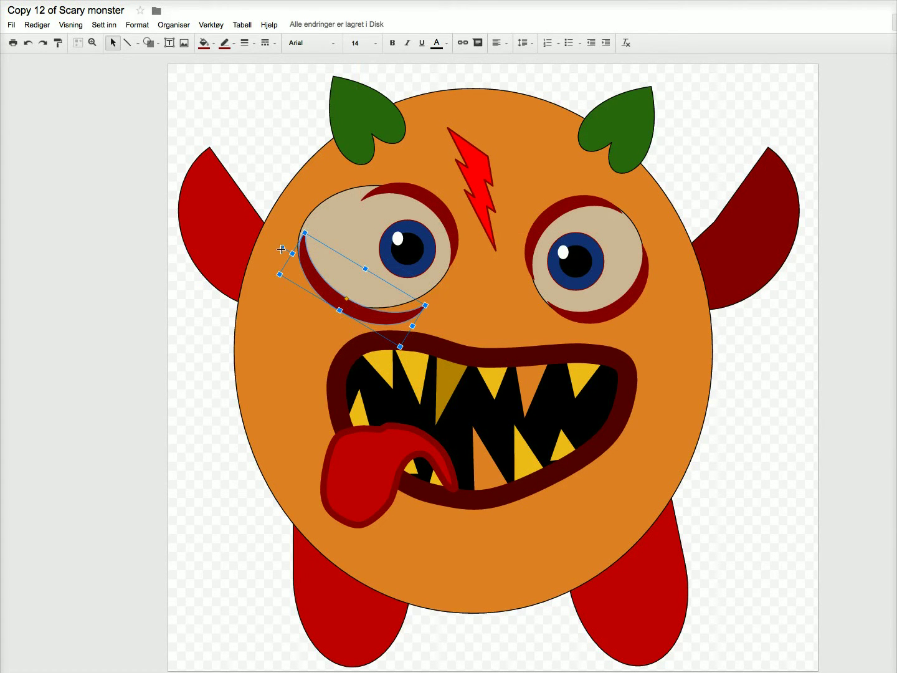
left_click_drag(281, 248, 277, 255)
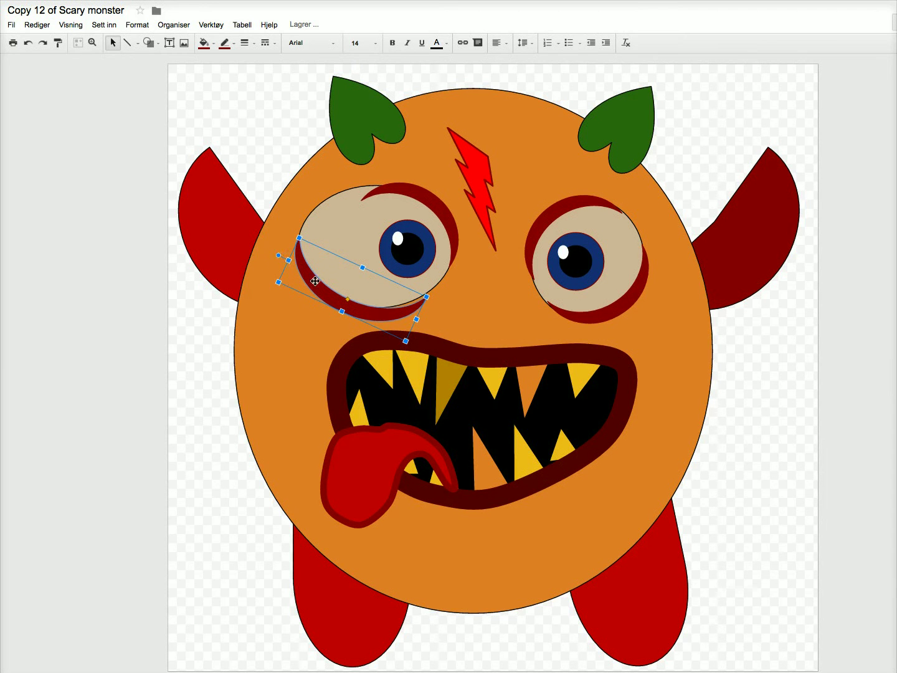
left_click_drag(371, 316, 376, 318)
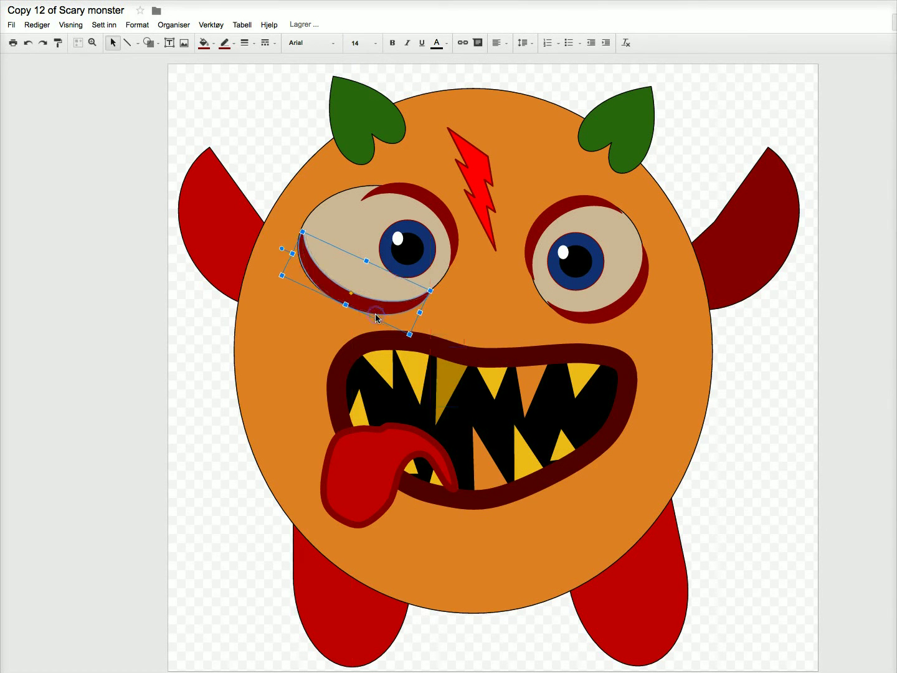
Stretch and tilt the left eye's upper lid to follow the widened eyeball, and nudge the lower lid against its edge
left_click(389, 192)
left_click_drag(380, 184, 357, 166)
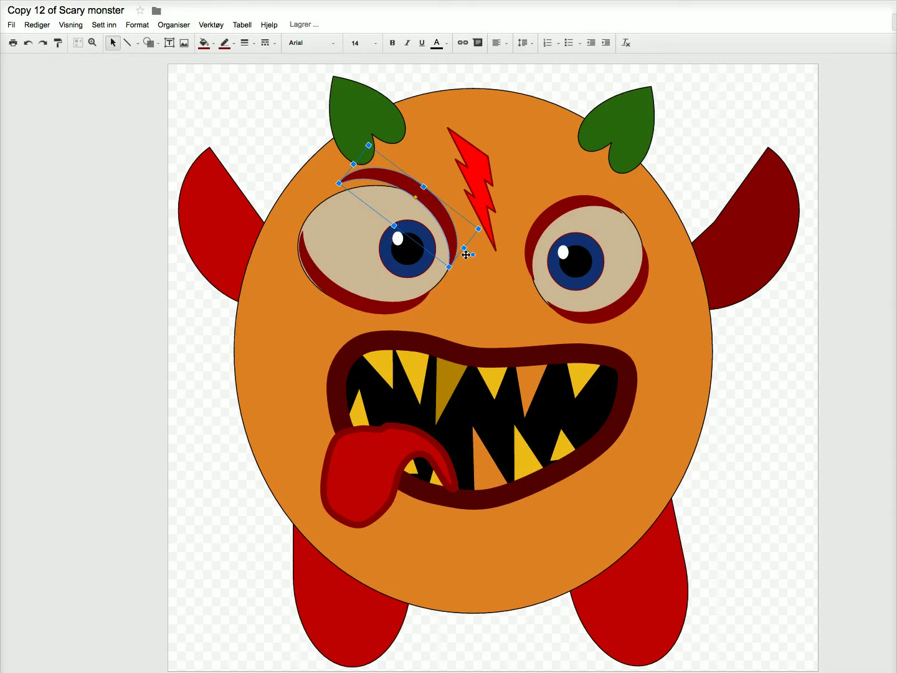
left_click_drag(472, 255, 479, 253)
left_click_drag(443, 216, 437, 217)
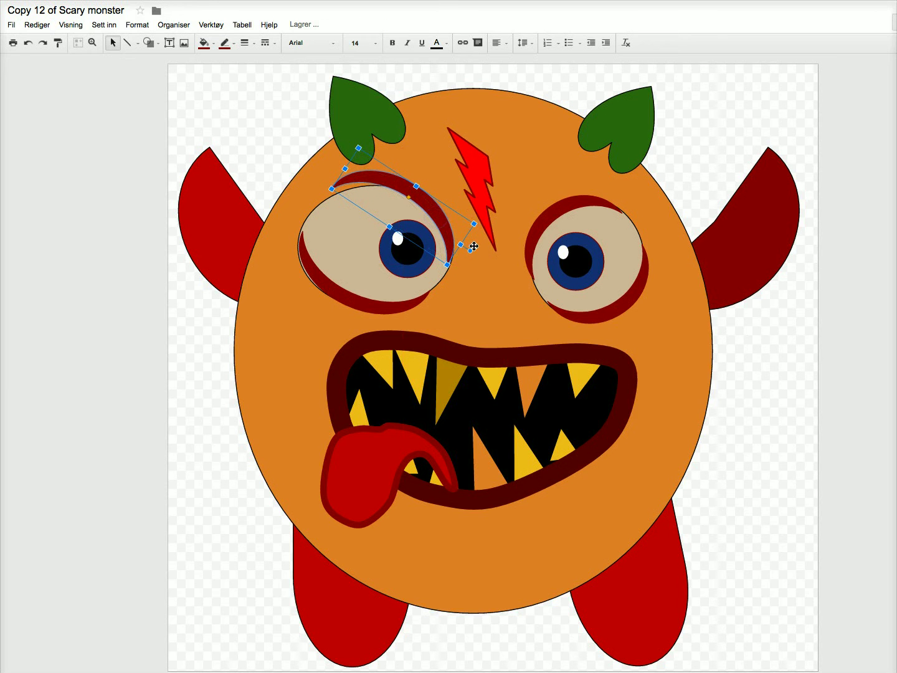
left_click_drag(474, 249, 473, 246)
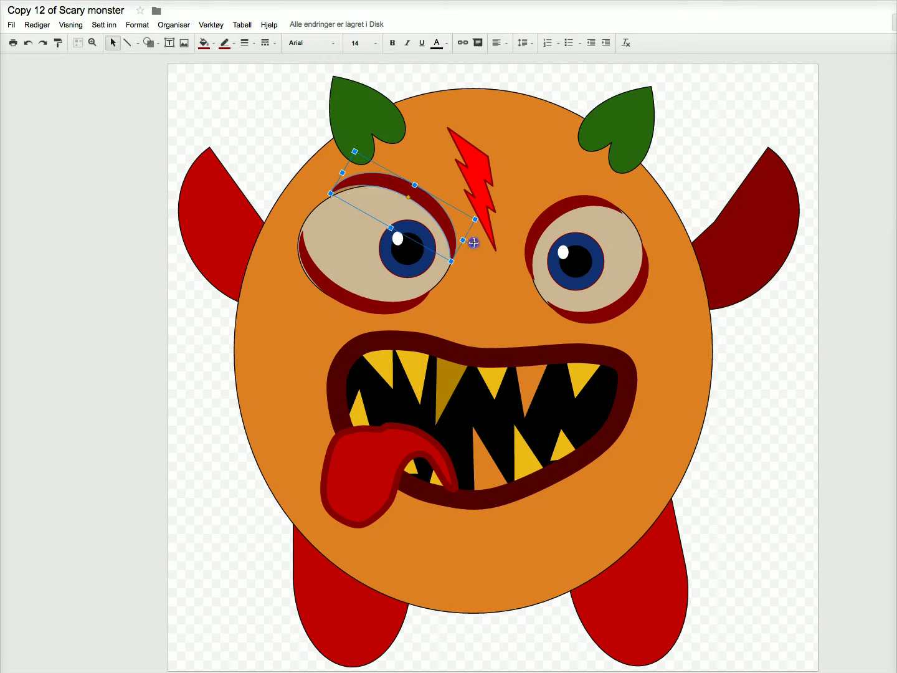
left_click_drag(473, 243, 434, 220)
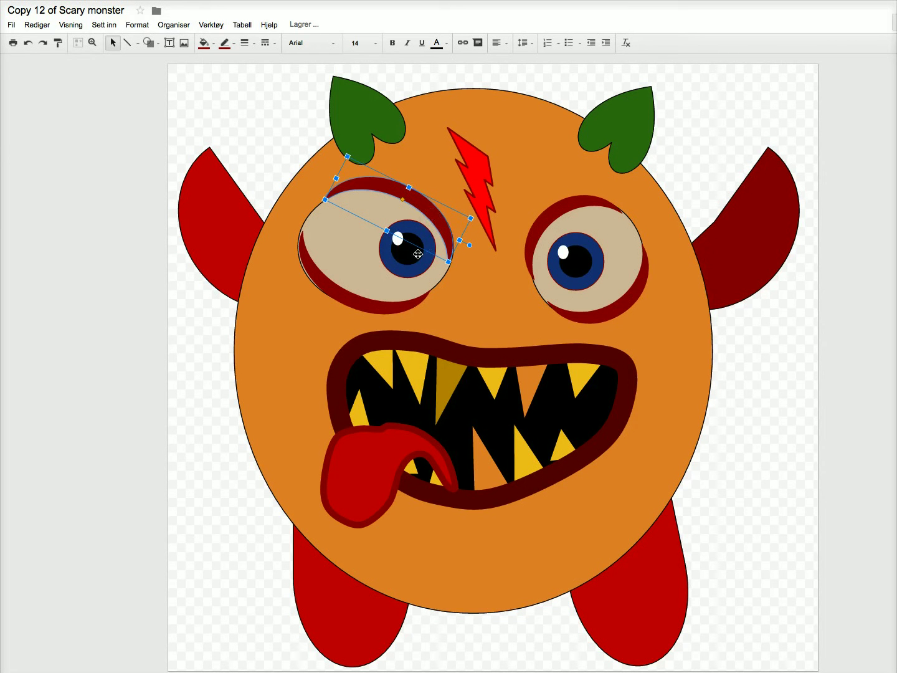
left_click_drag(321, 280, 321, 278)
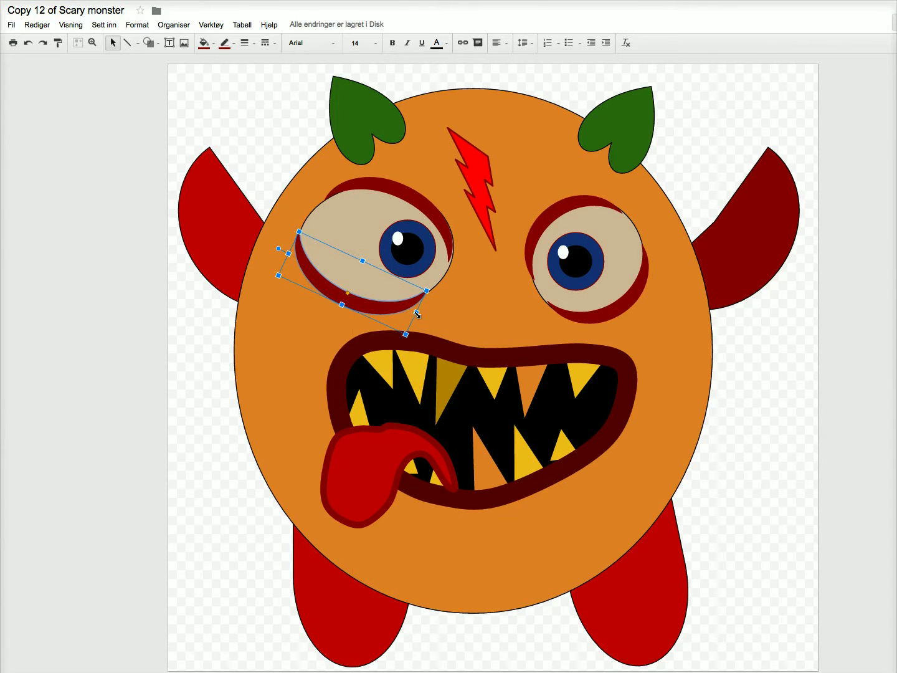
left_click_drag(418, 313, 416, 311)
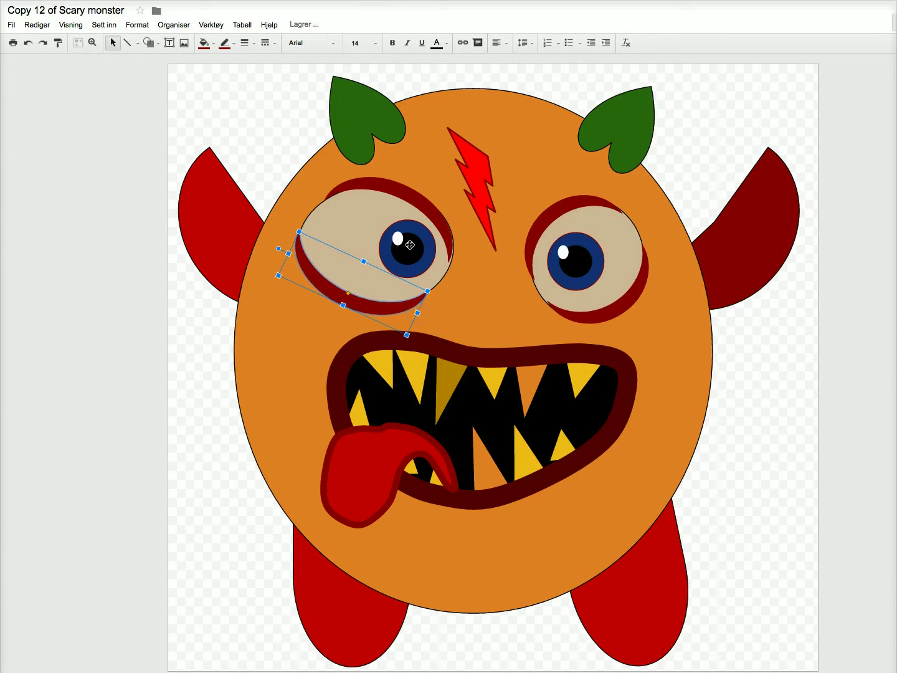
Stretch the left eye's iris and pupil sideways into ovals, shifting and tilting the highlight to match
left_click(379, 251)
left_click_drag(381, 250, 389, 226)
left_click(403, 252)
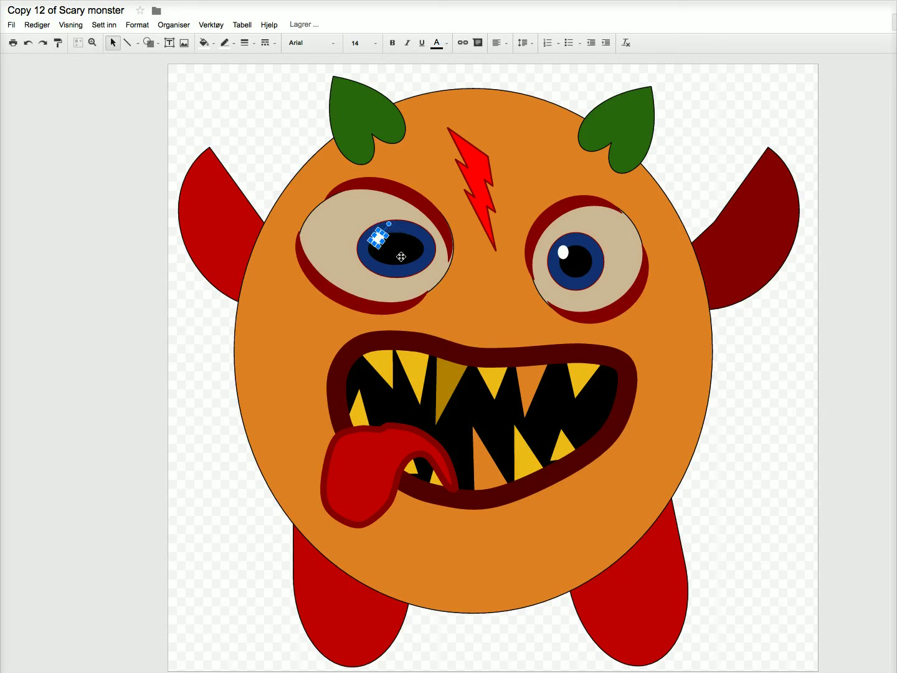
left_click(468, 293)
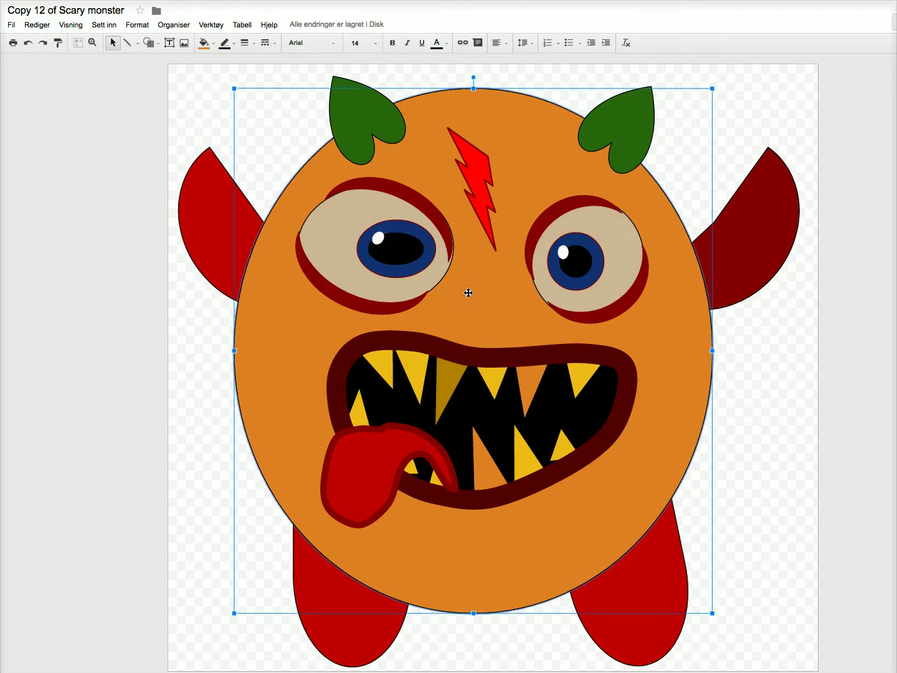
left_click(427, 293)
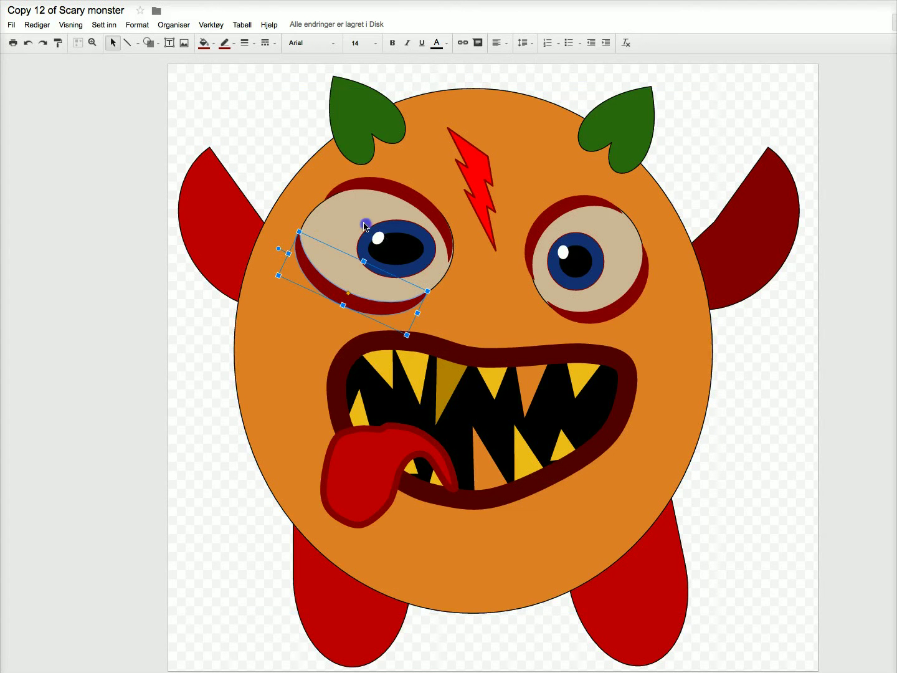
Fill the left eyeball with light grey-blue
left_click(349, 209)
left_click(205, 41)
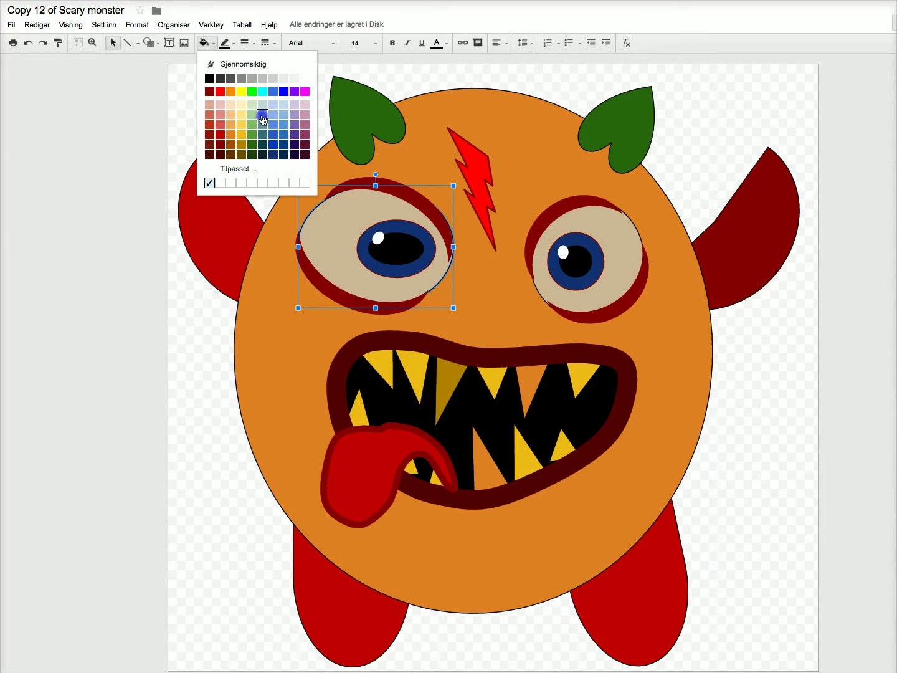
left_click(262, 115)
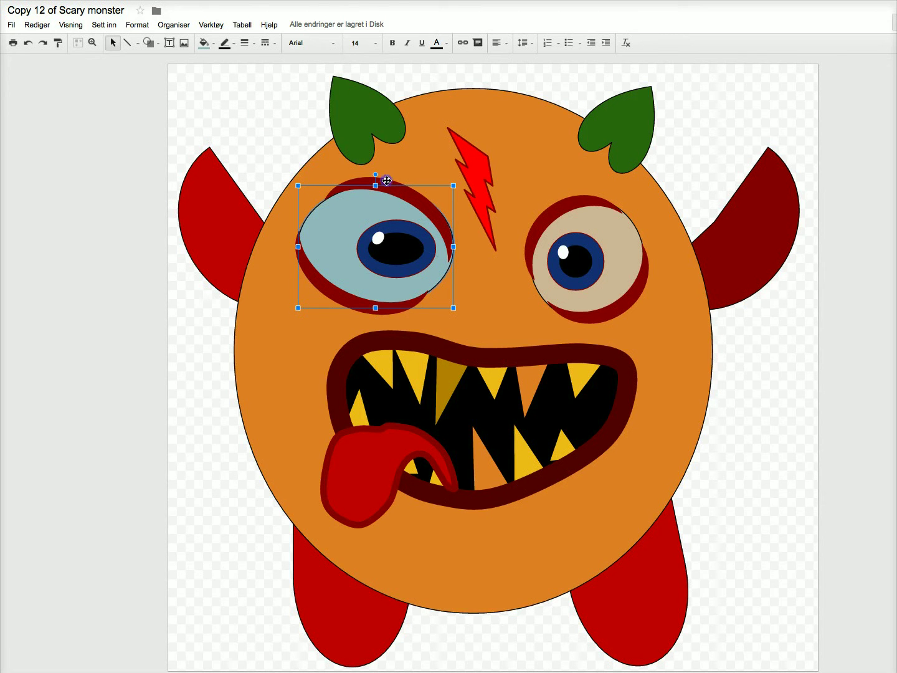
Copy the left eye's dark red upper lid and paste a duplicate of it
left_click(387, 181)
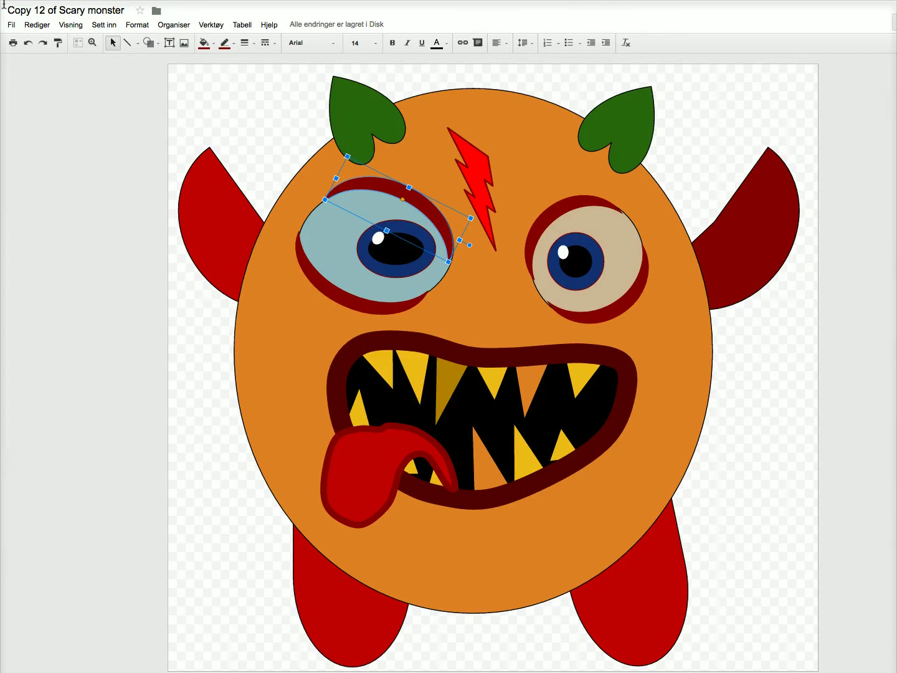
left_click(40, 26)
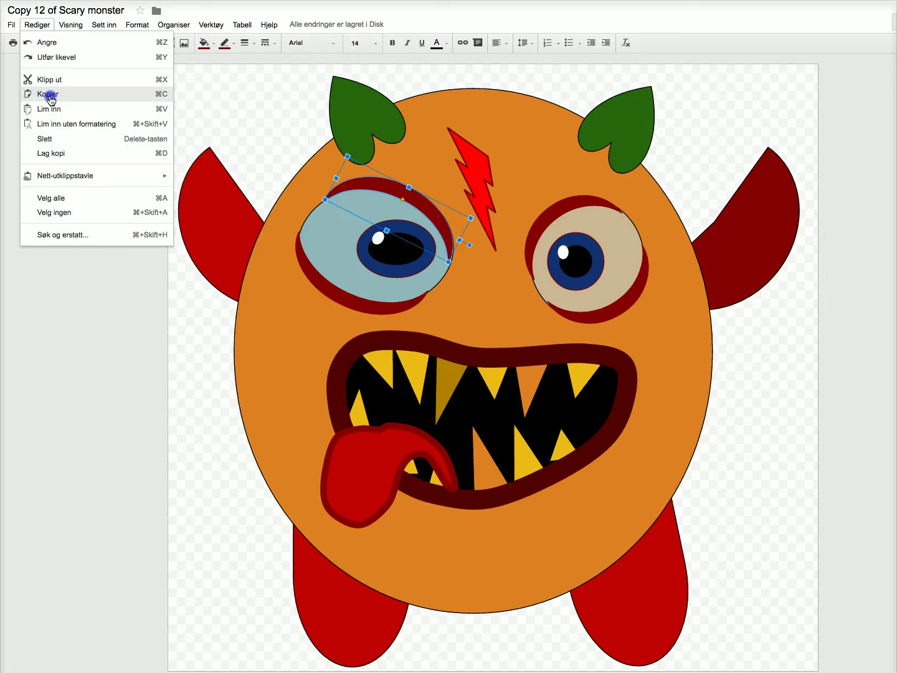
left_click(48, 94)
left_click(36, 25)
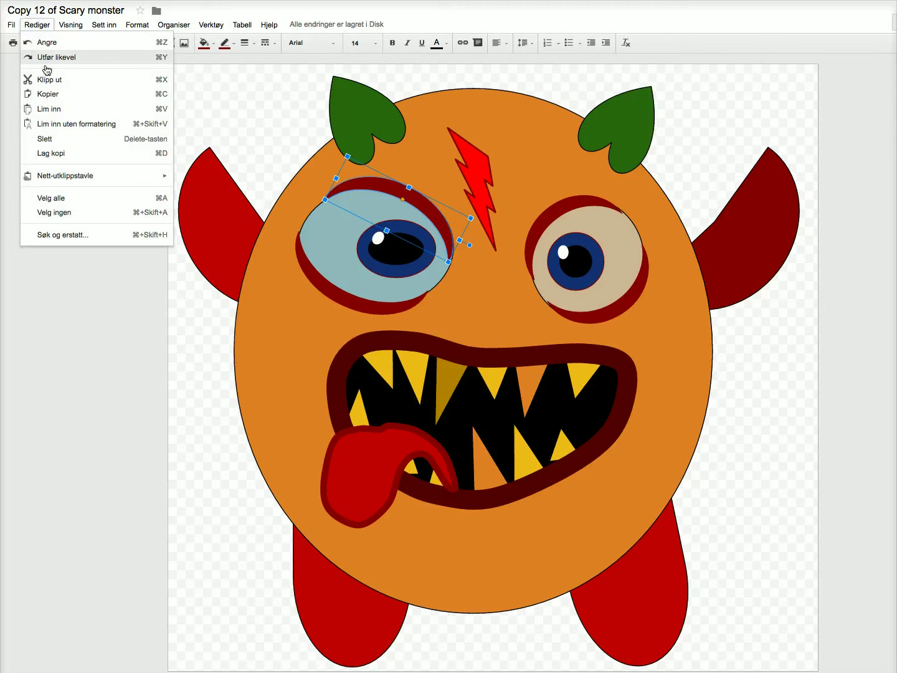
left_click(54, 109)
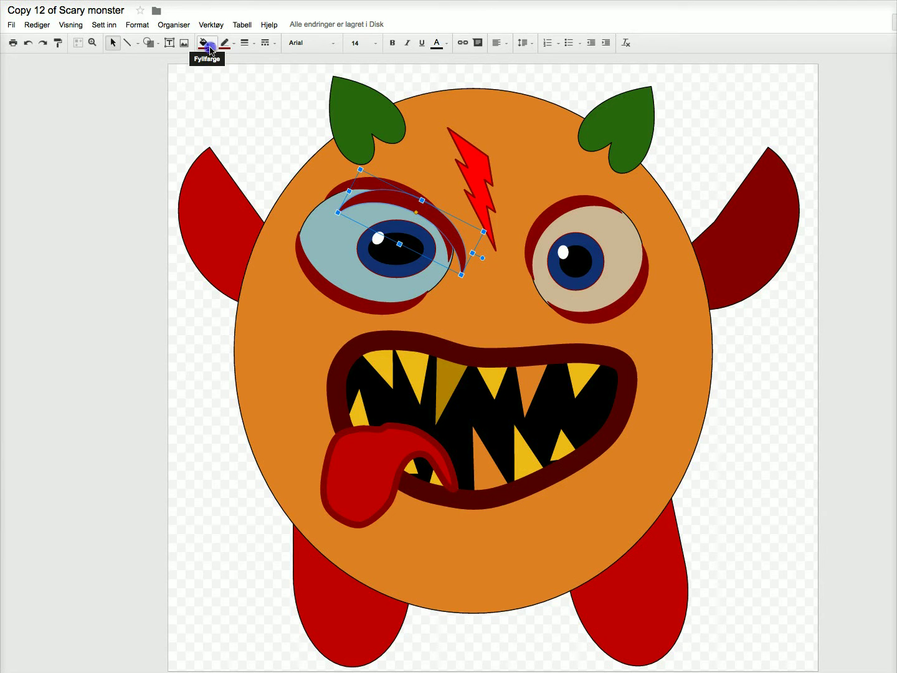
Give the pasted lid a black fill and outline, then thicken and tilt it around the upper lid's outer edge
left_click(213, 45)
left_click(212, 77)
left_click(229, 51)
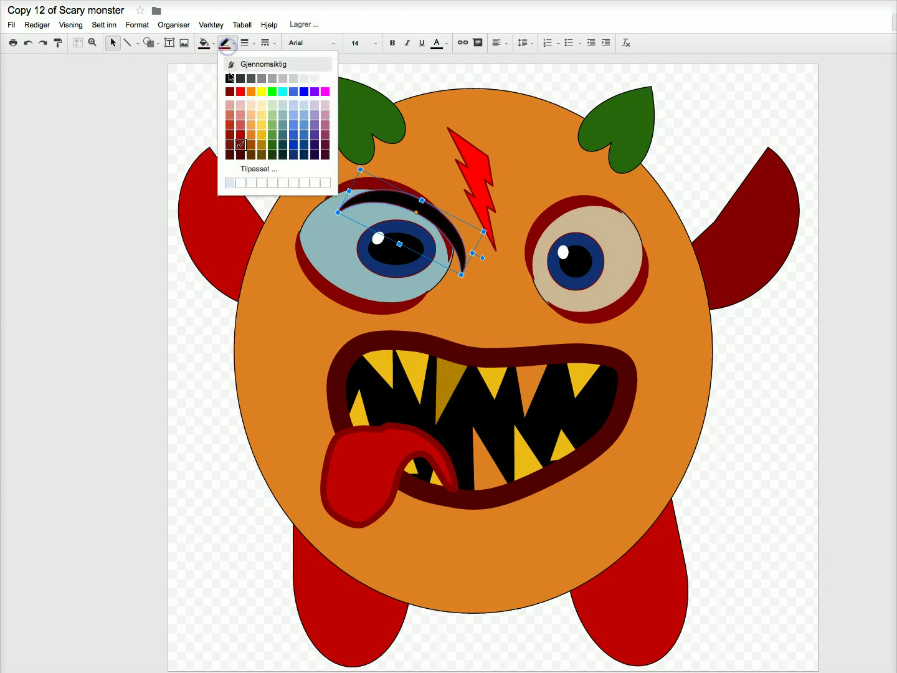
left_click(228, 78)
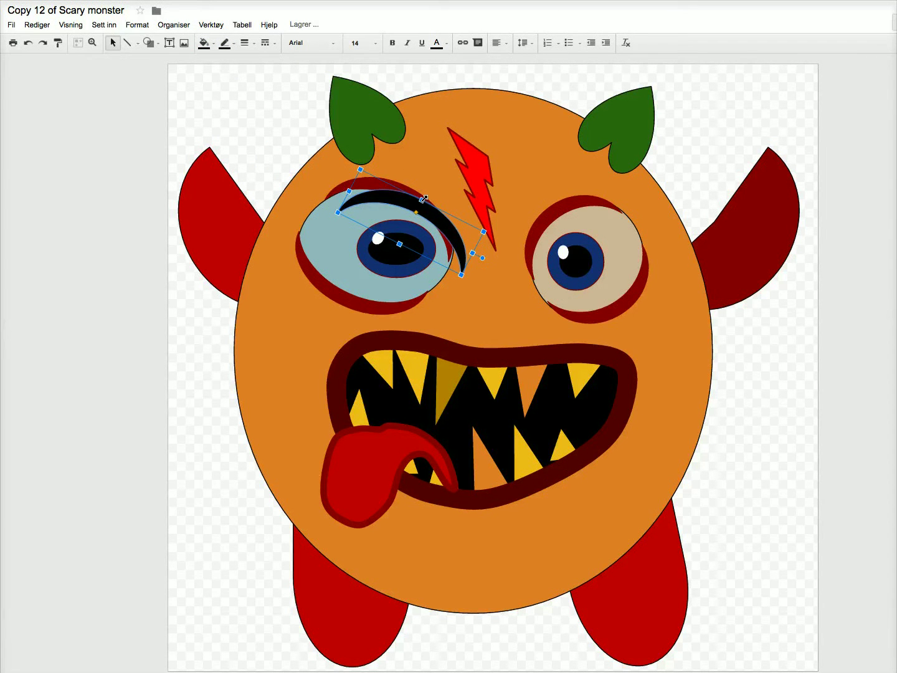
left_click_drag(423, 200, 433, 181)
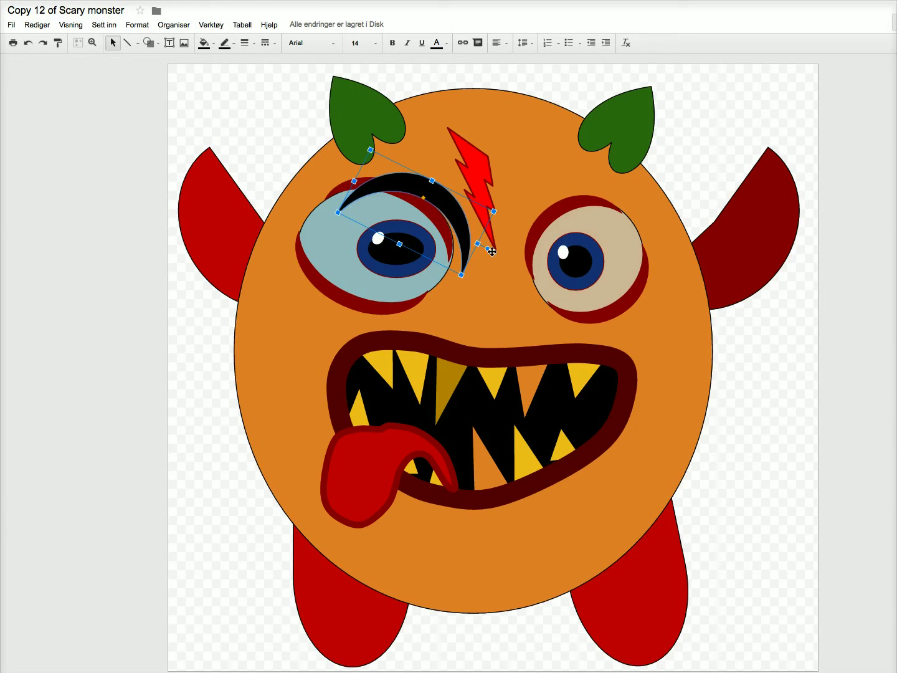
left_click_drag(488, 250, 455, 242)
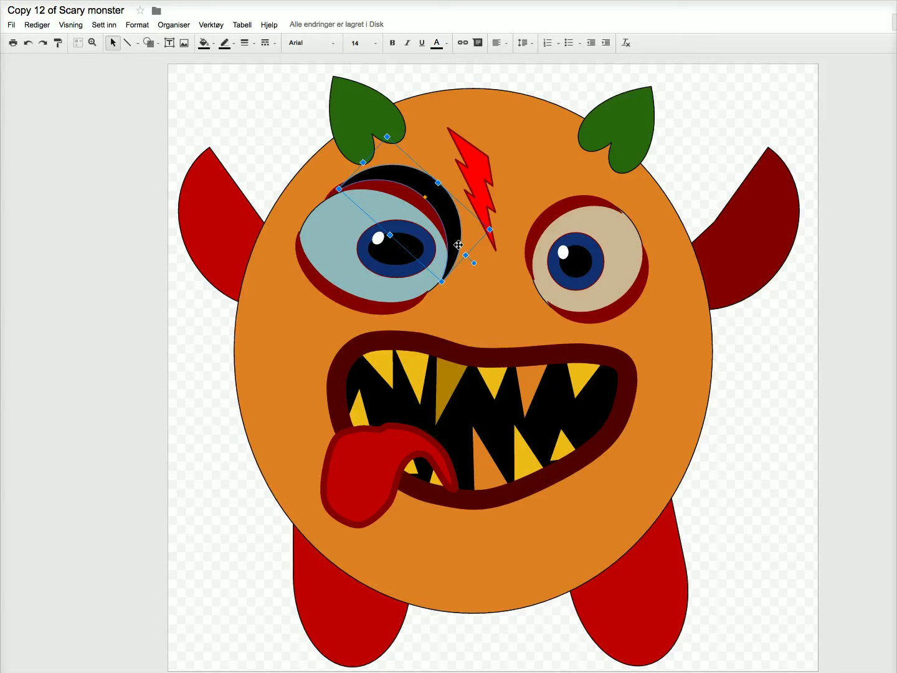
Place a turned-over duplicate of the black crescent beneath the left eye's lower lid and thicken the red lid
key("ctrl+d")
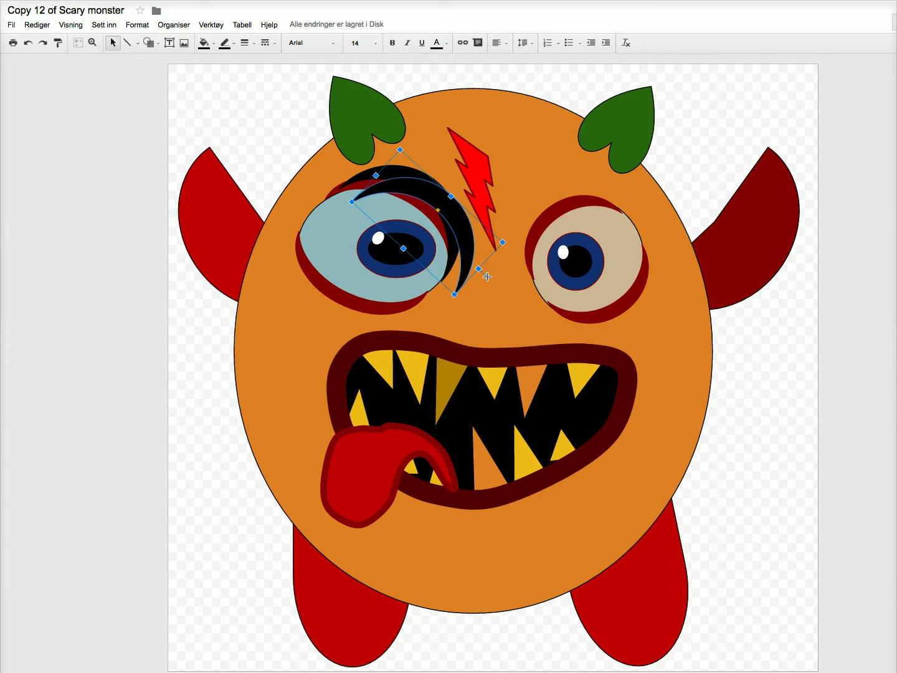
left_click_drag(487, 277, 277, 173)
left_click_drag(421, 253, 428, 314)
left_click_drag(363, 315, 353, 285)
Thicken the left eye's red upper lid downwards over the eyeball and extend the black crescent above it slightly
left_click(406, 203)
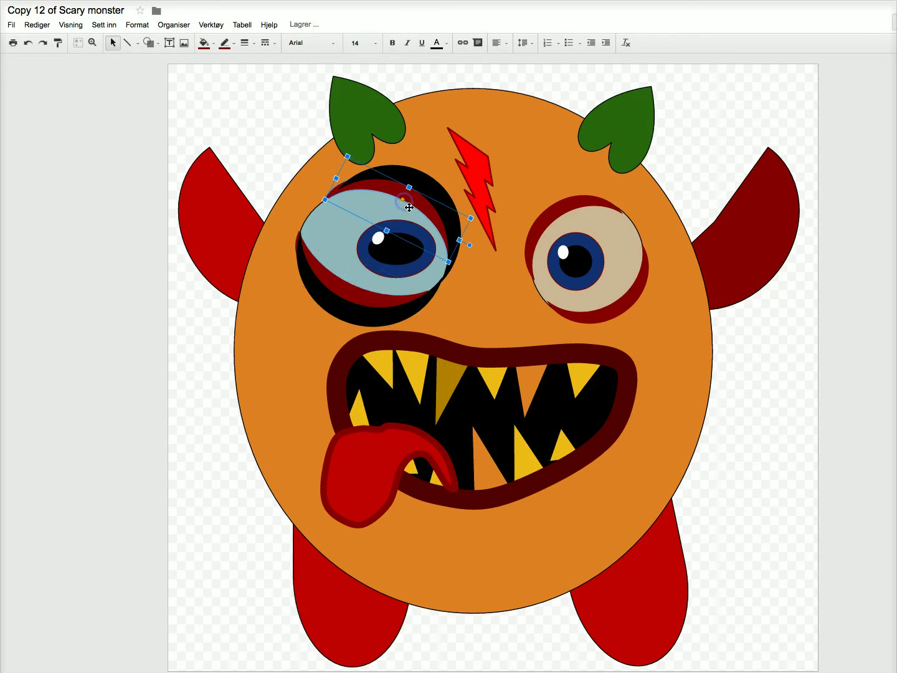
key("ctrl+Down")
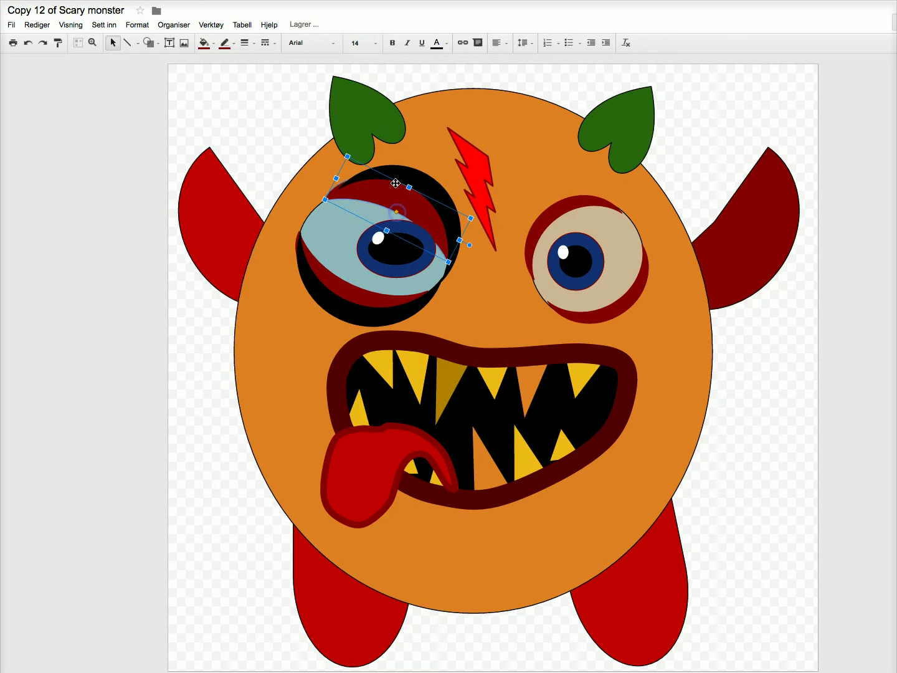
left_click(373, 176)
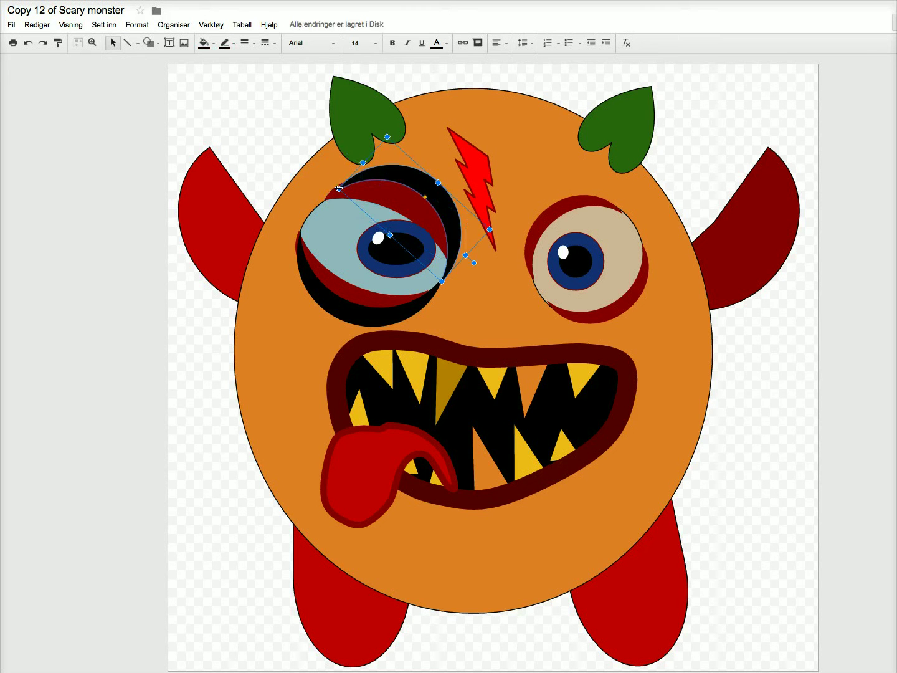
left_click_drag(338, 188, 334, 187)
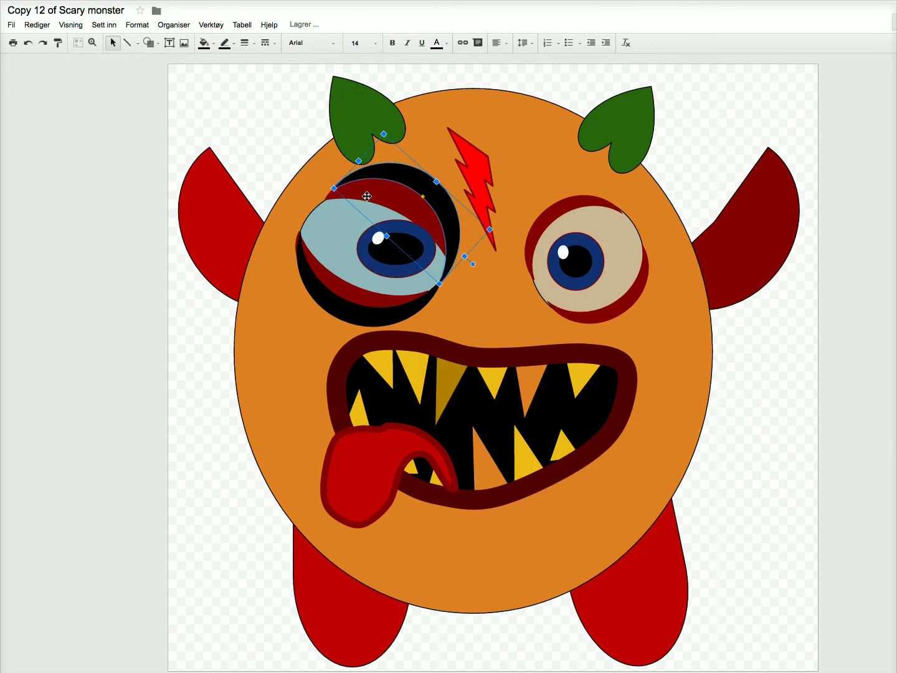
left_click(473, 285)
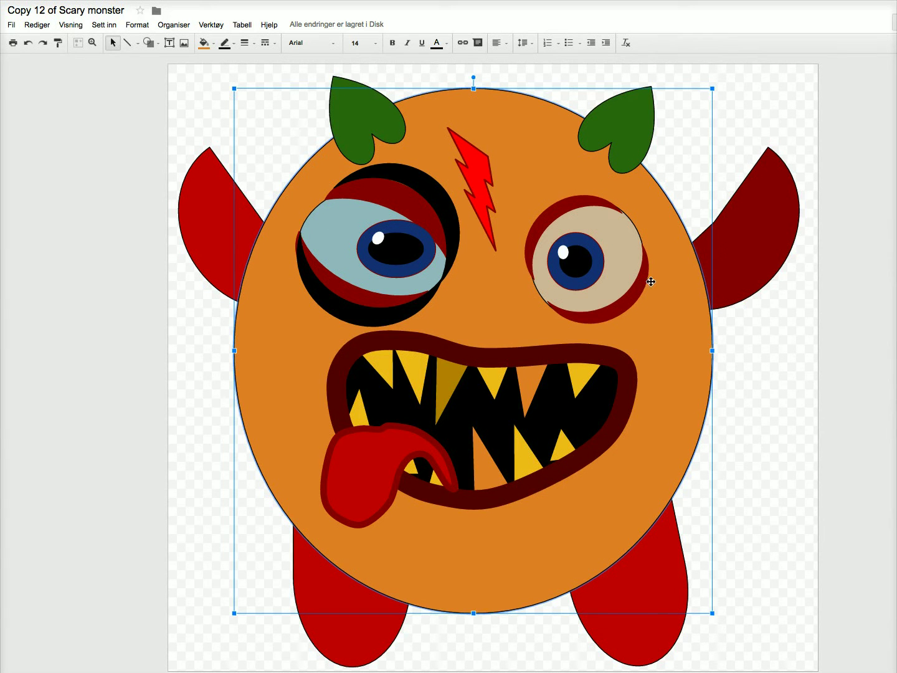
Rotate the dark red right arm counterclockwise until nearly upright and move it down and inward against the body
left_click(763, 235)
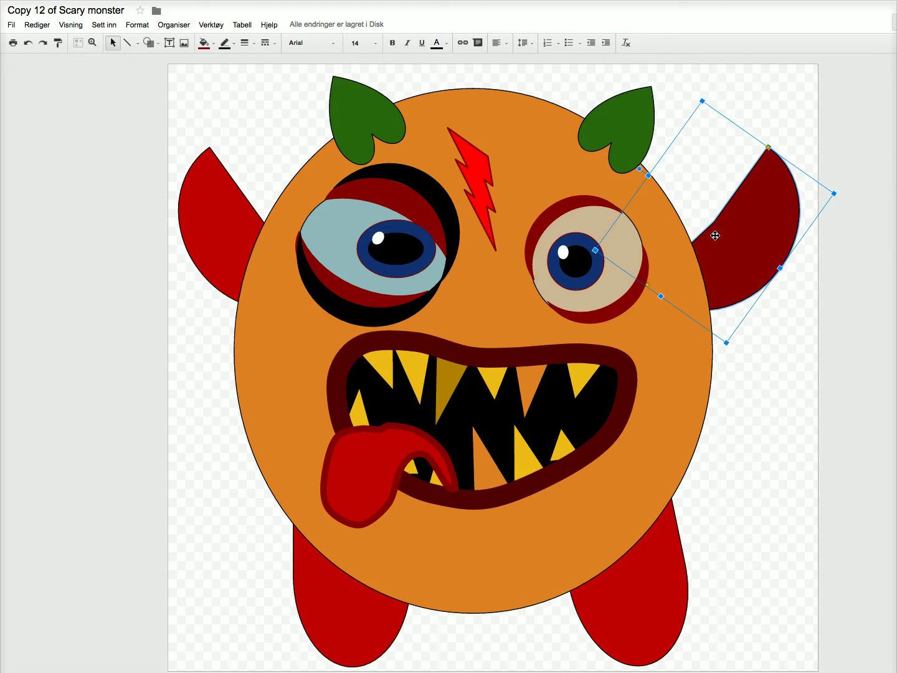
left_click_drag(640, 168, 624, 224)
left_click_drag(754, 226, 725, 270)
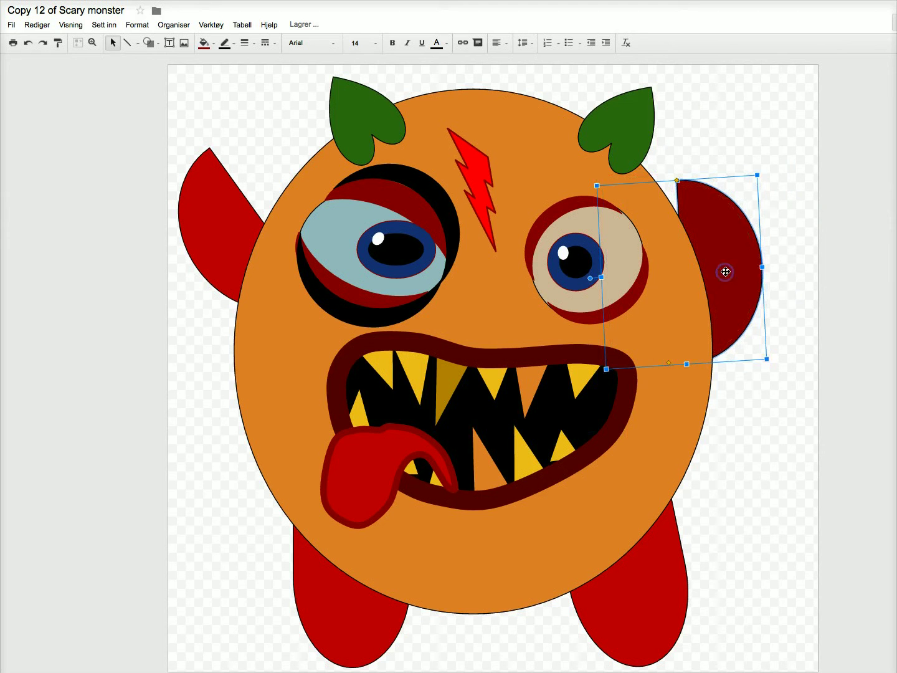
Rotate the bright red left arm clockwise until nearly upright and move it down against the body
left_click(219, 215)
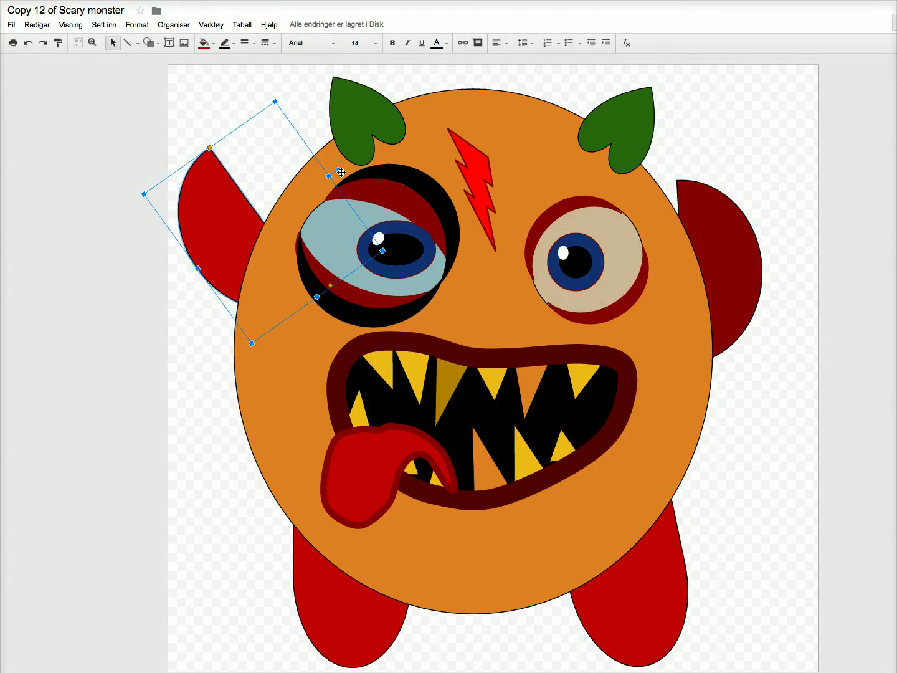
left_click_drag(337, 171, 370, 249)
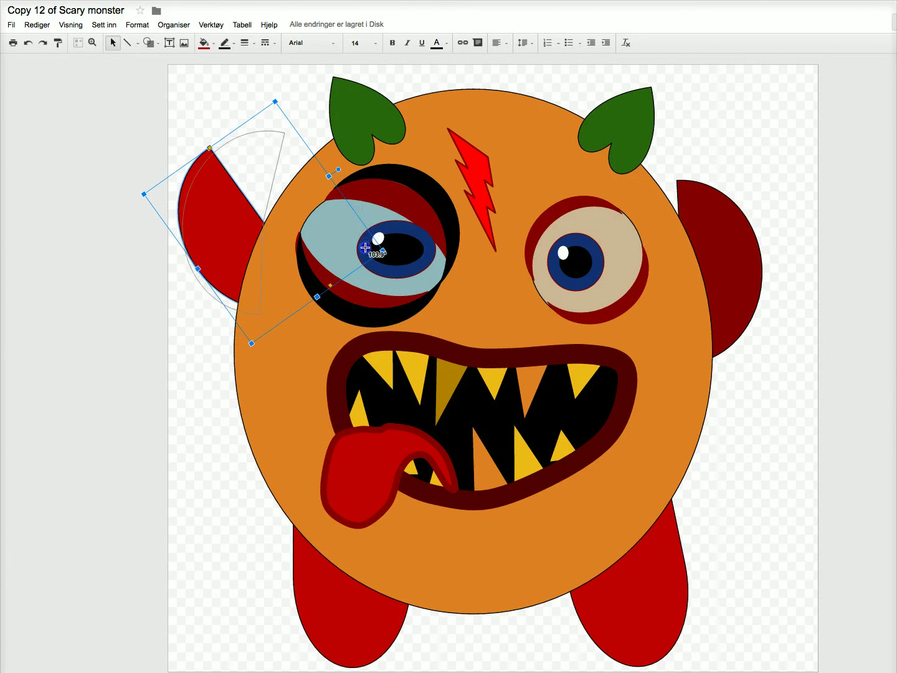
mouse_move(269, 188)
left_mouse_down()
mouse_move(276, 210)
mouse_move(268, 208)
left_mouse_up()
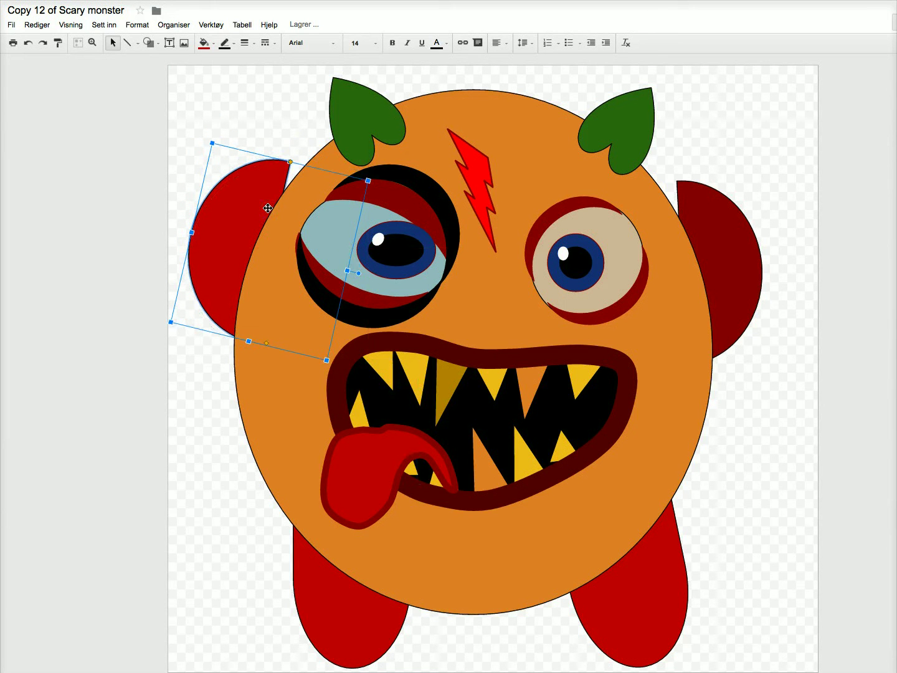
left_click(12, 26)
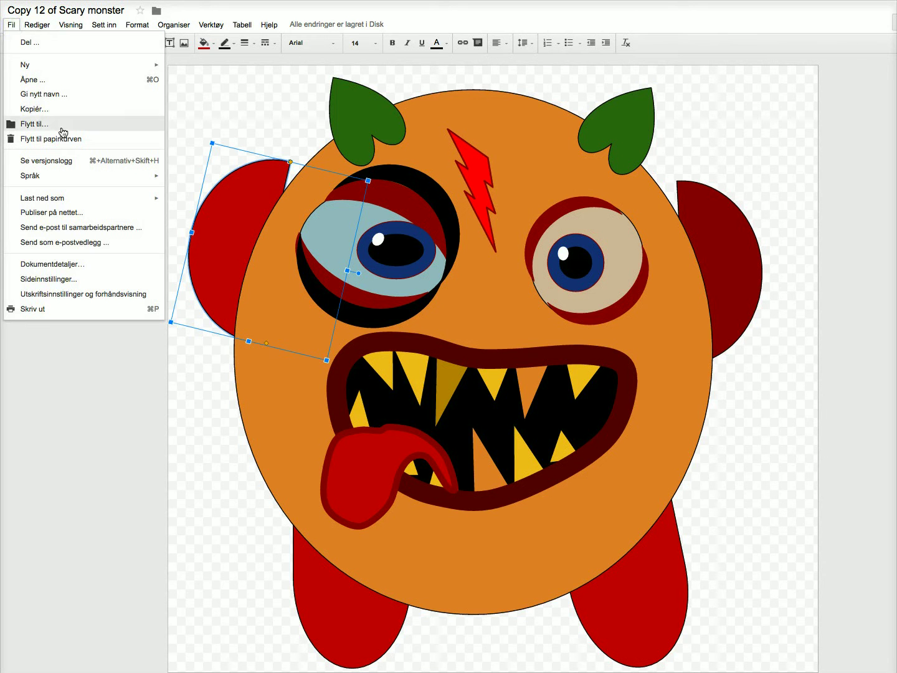
mouse_move(50, 207)
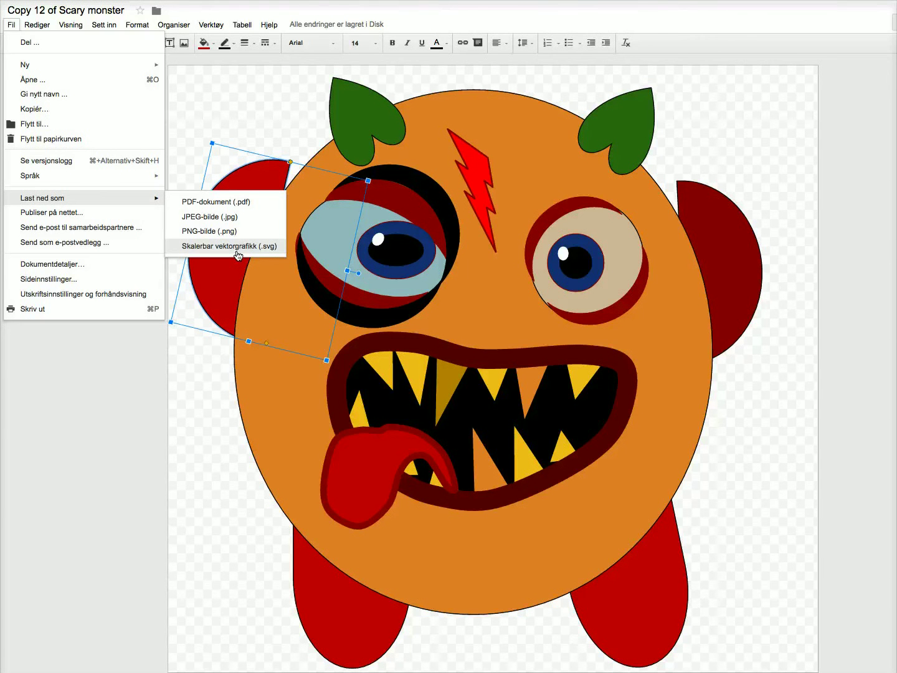
Tilt the left leg clockwise so its foot points outward, and widen it on its outer side
left_click(321, 608)
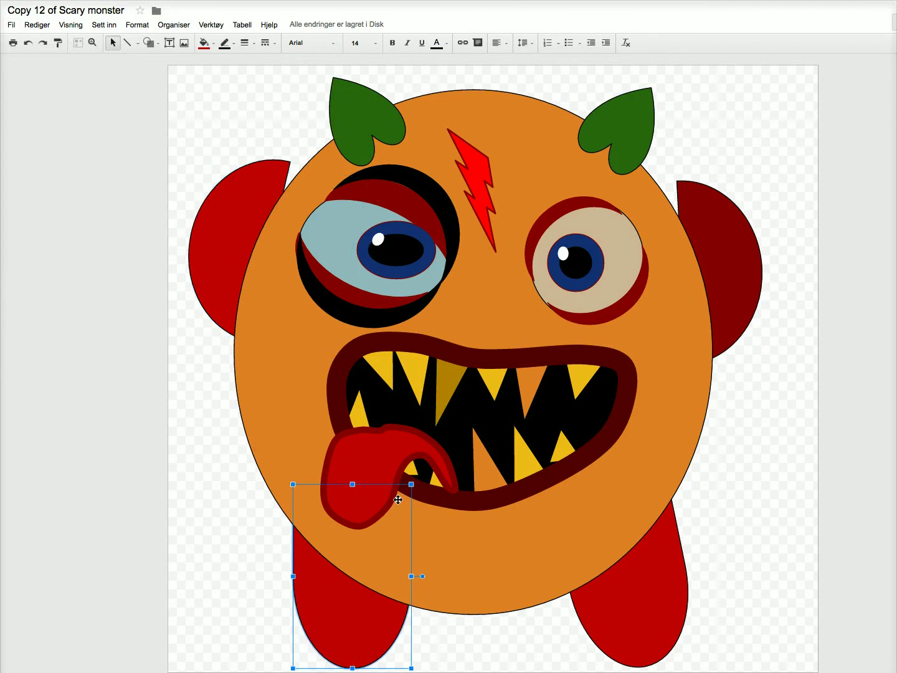
left_click_drag(424, 576, 422, 599)
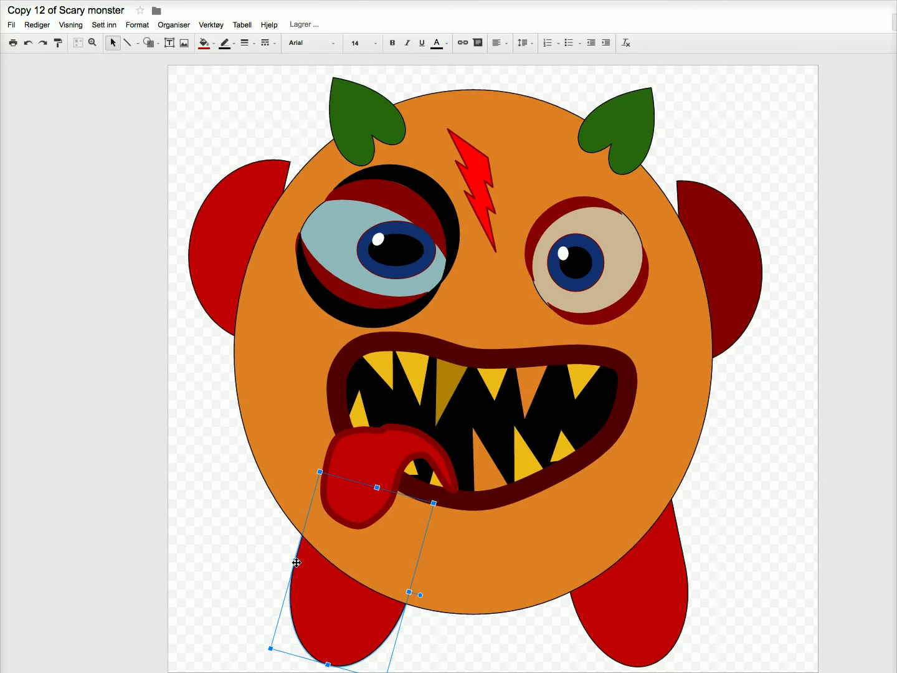
left_click_drag(297, 563, 276, 554)
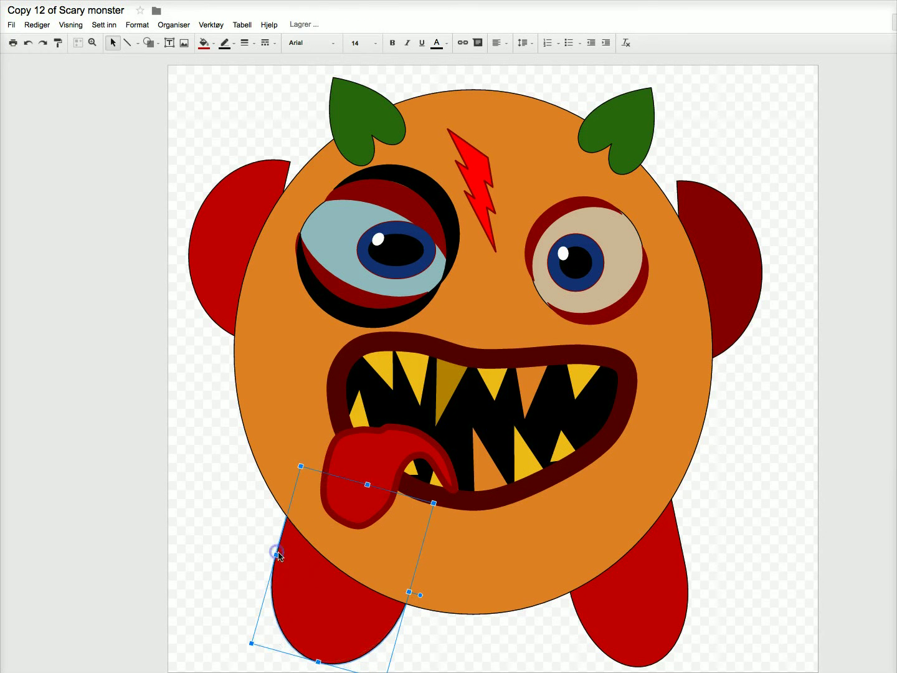
Tilt the right leg counterclockwise so its foot points outward, and widen it on both its inner and outer sides
left_click(613, 635)
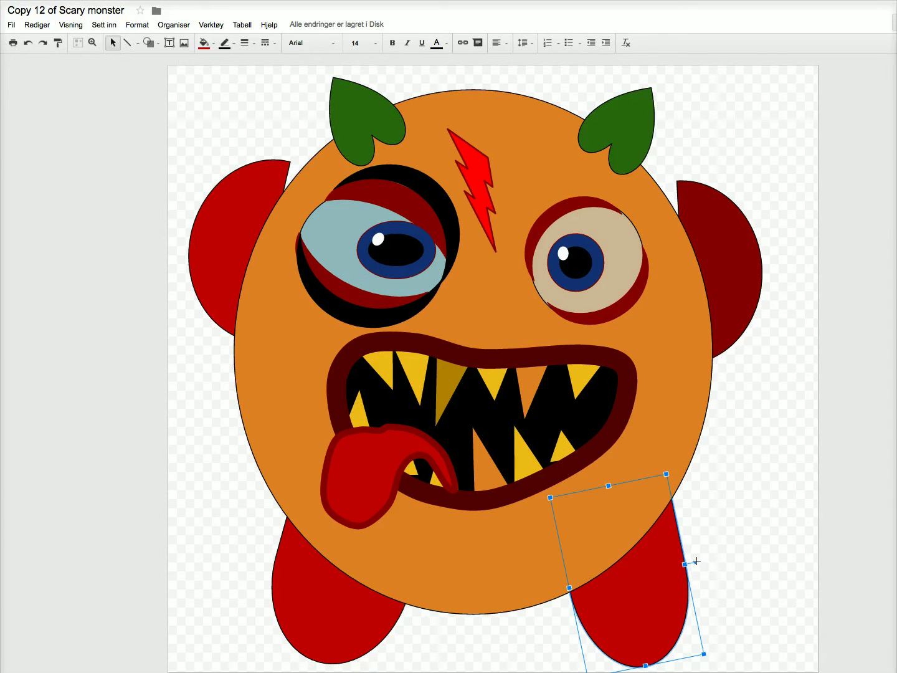
left_click_drag(697, 561, 692, 544)
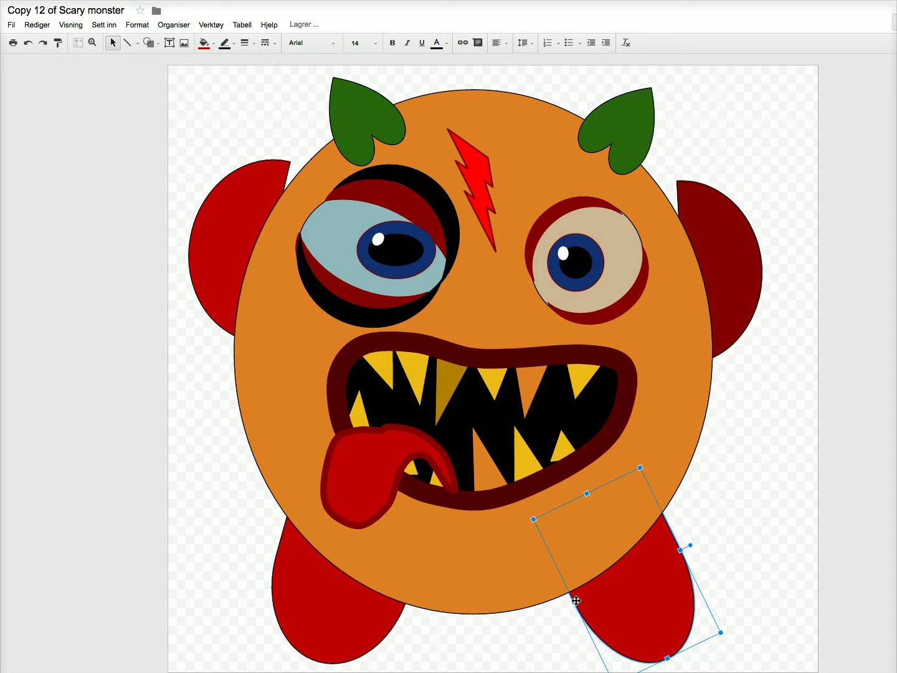
left_click_drag(575, 601, 542, 605)
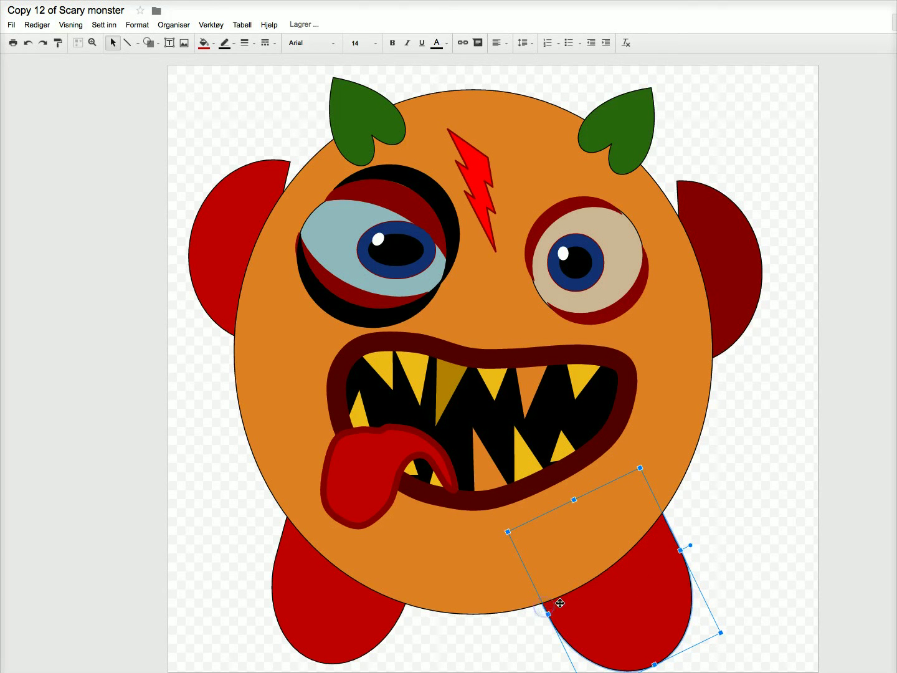
left_click_drag(690, 546, 701, 535)
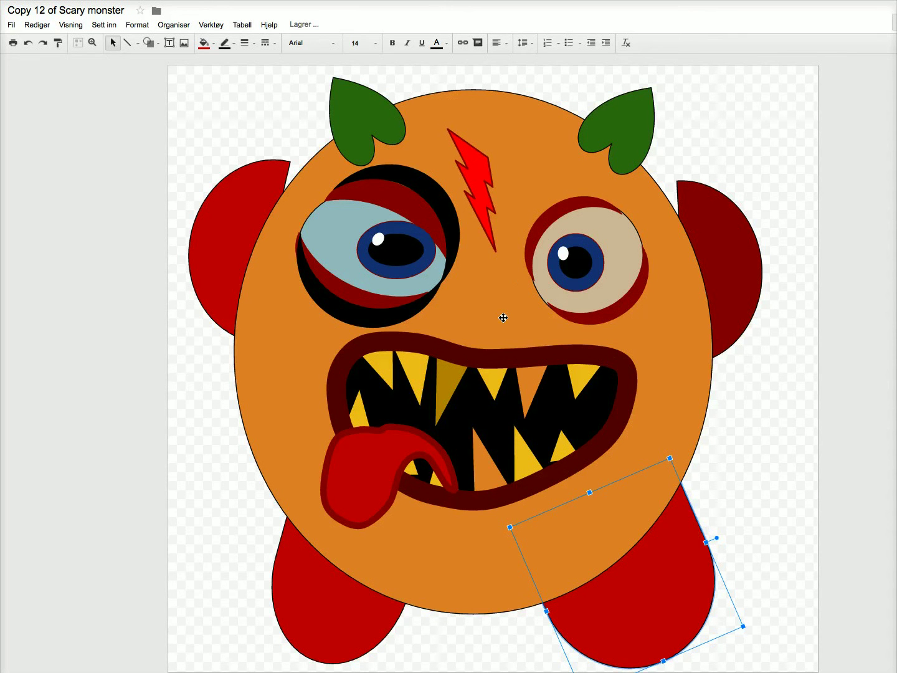
Extend the upper end of both arms' curves until their cut edges are hidden behind the body
left_click(276, 181)
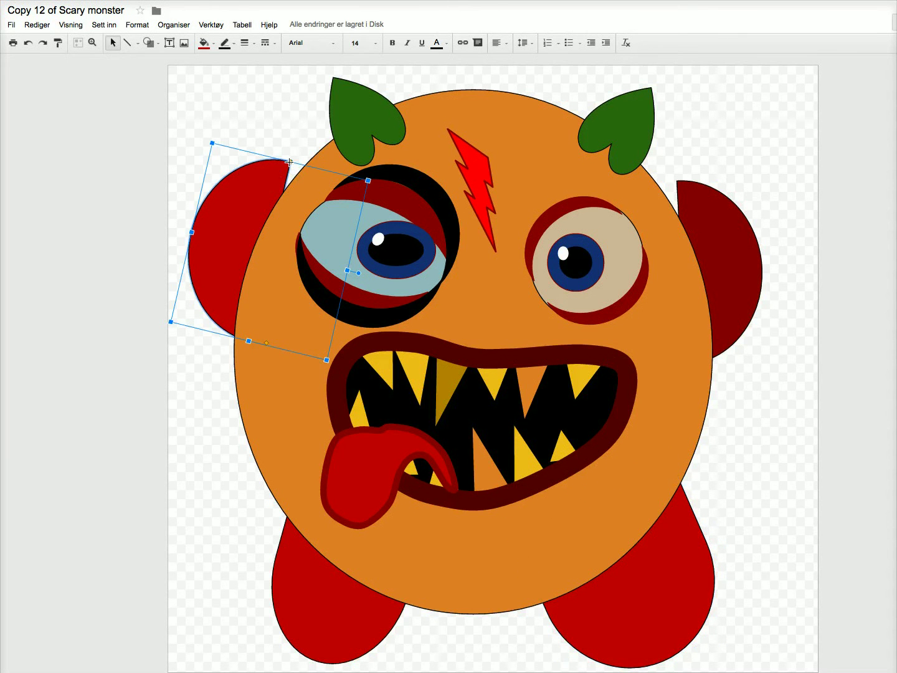
left_click_drag(289, 162, 307, 181)
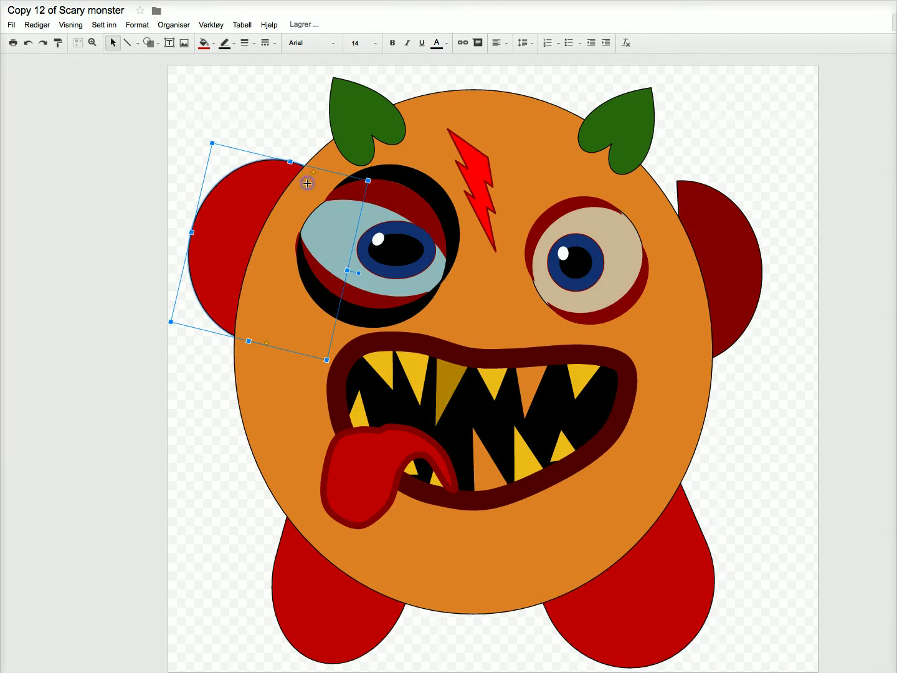
left_click(714, 212)
left_click_drag(677, 181, 652, 187)
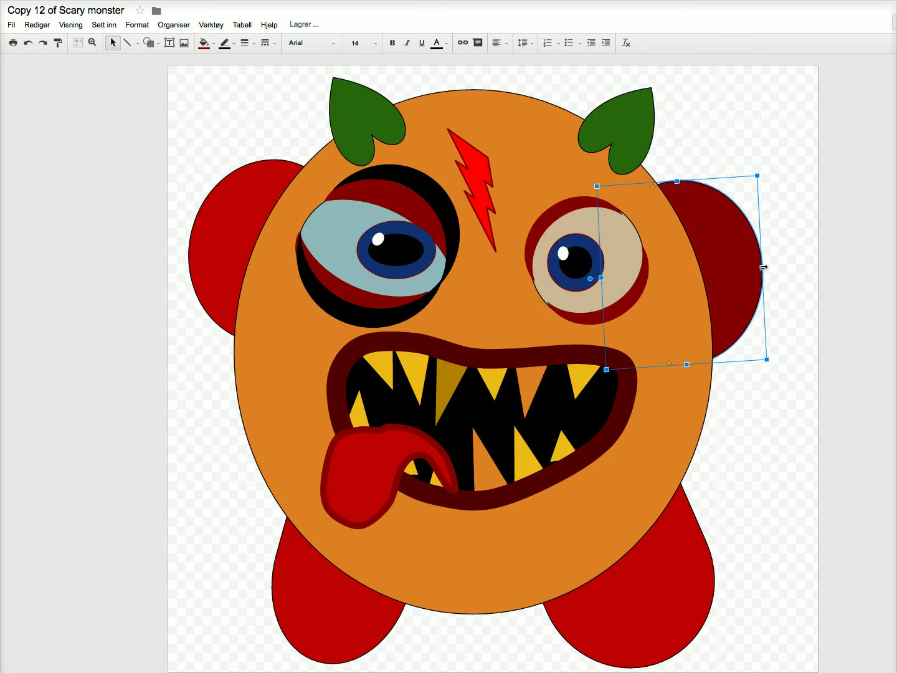
Widen the dark red right arm outward, extend its upper end back behind the body, and shift it slightly up and outward
left_click_drag(763, 266, 810, 264)
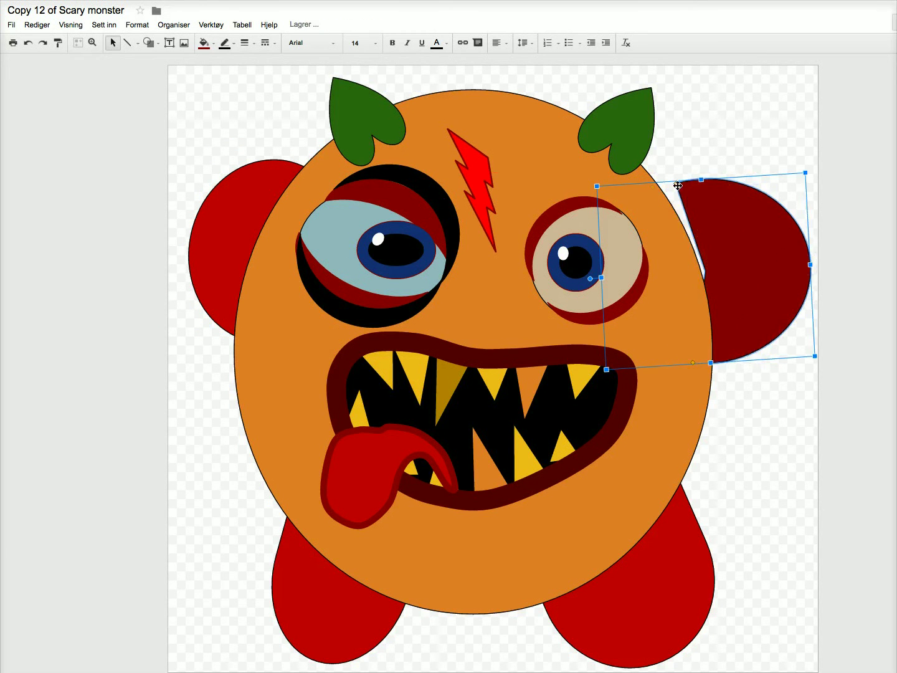
left_click_drag(677, 185, 649, 193)
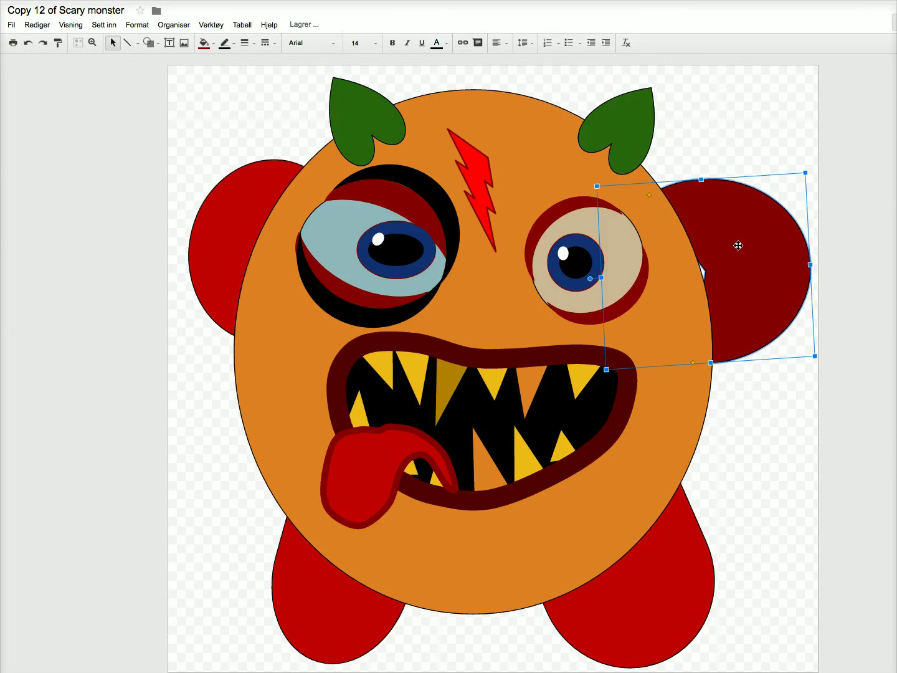
left_click_drag(743, 244, 743, 240)
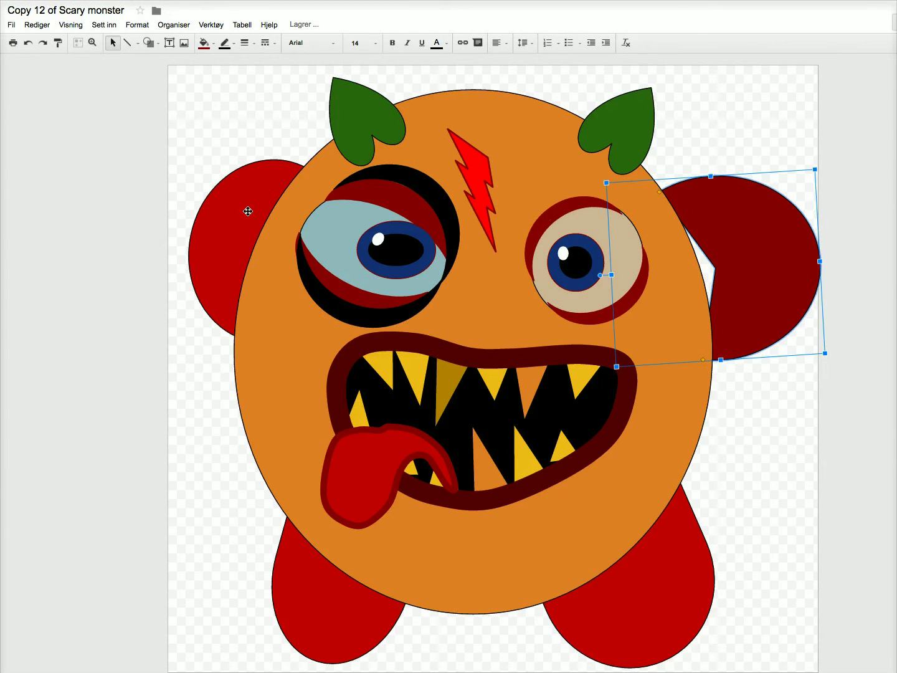
Change the fill of the monster's orange body to light red
left_click(445, 104)
left_click(205, 41)
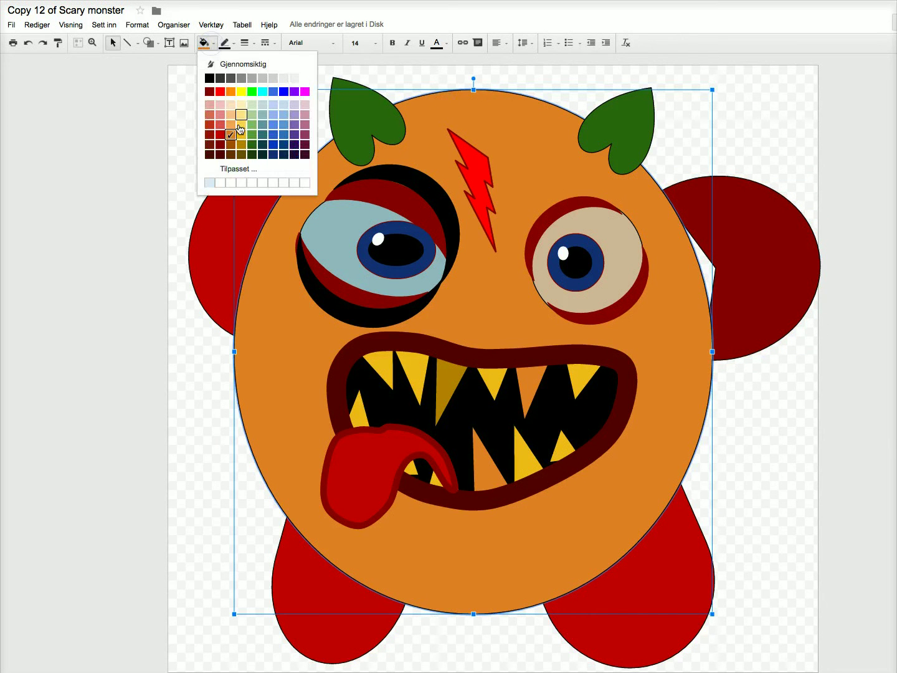
left_click(221, 125)
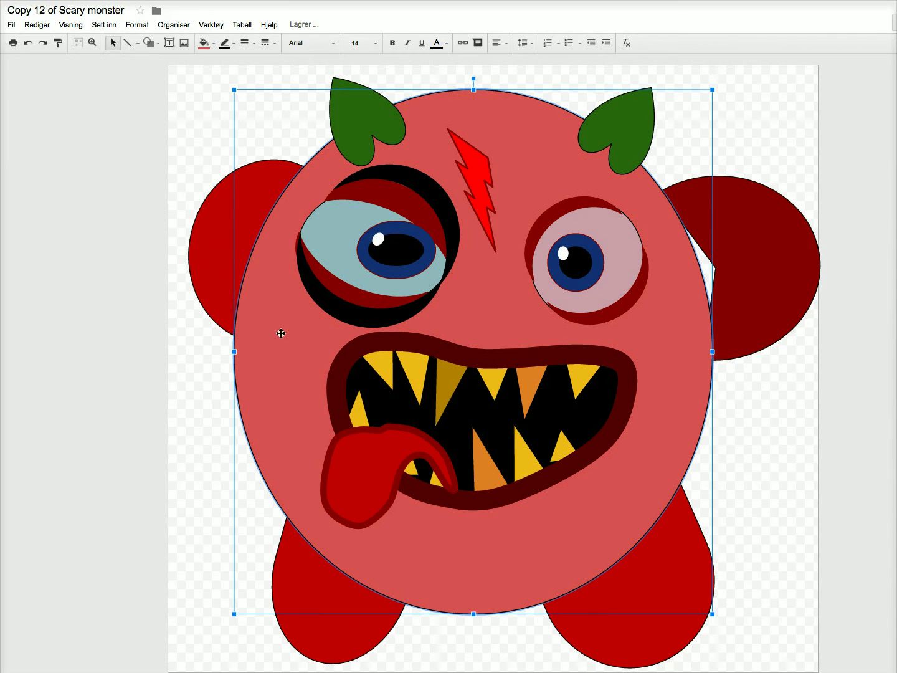
Recolour the tongue with a blue fill and a very dark teal outline
left_click(360, 476)
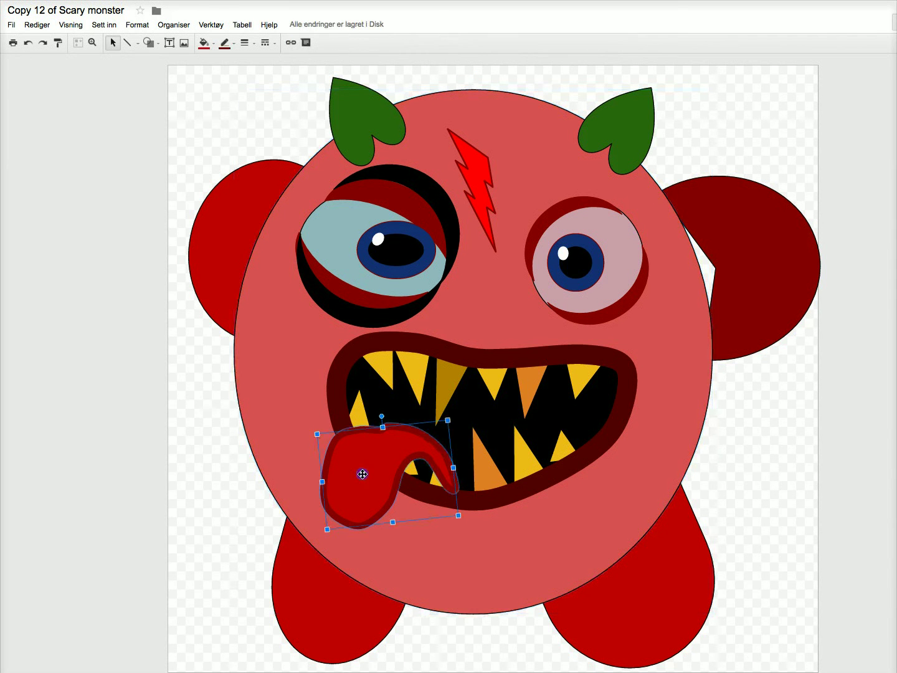
left_click(205, 45)
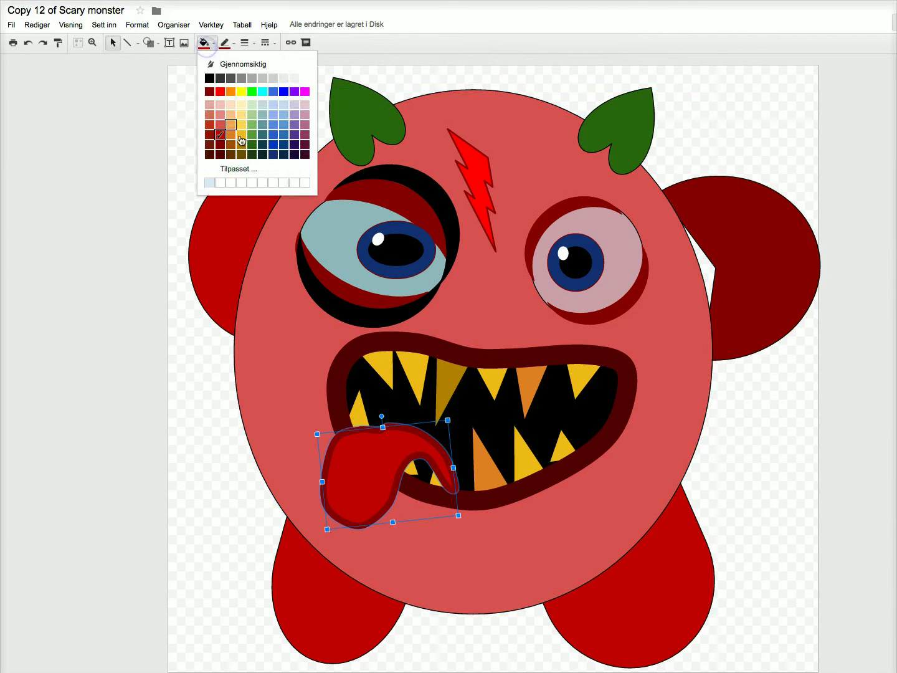
left_click(275, 148)
left_click(226, 43)
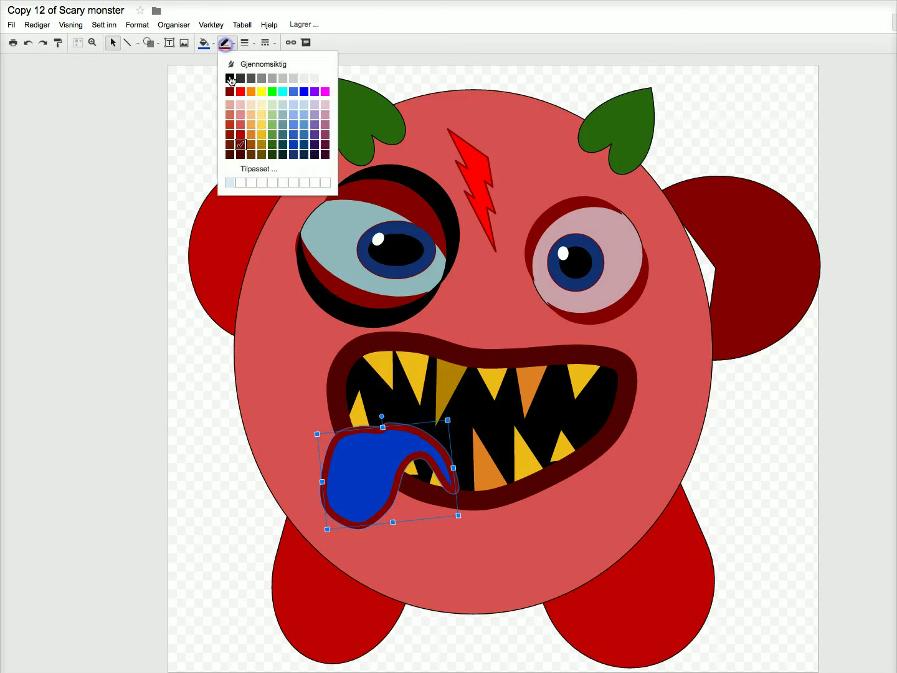
left_click(283, 155)
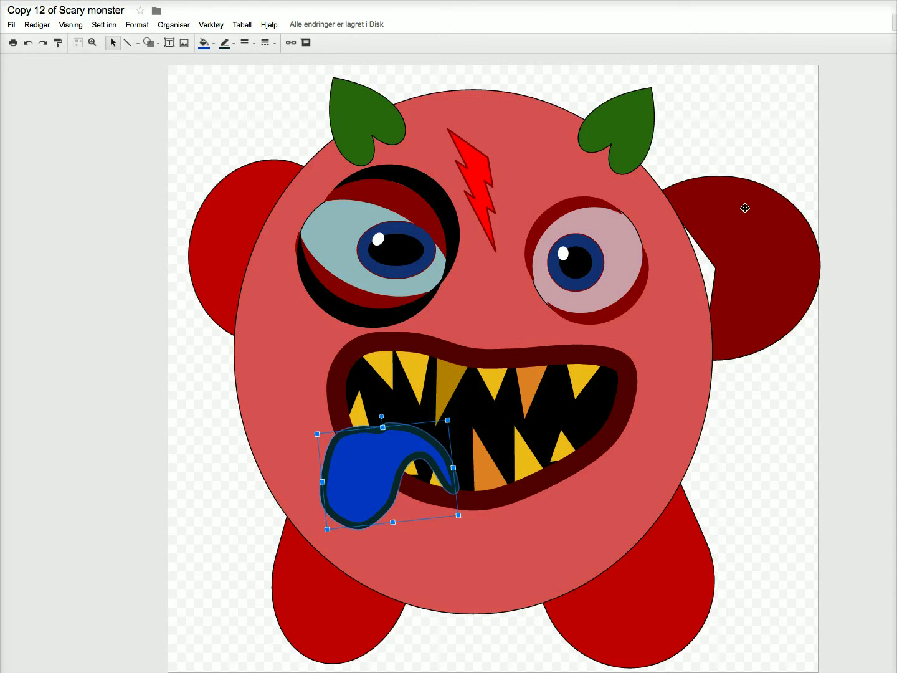
Shift the dark red right arm slightly in toward the body and download the drawing as a PNG image
left_click_drag(745, 228, 738, 228)
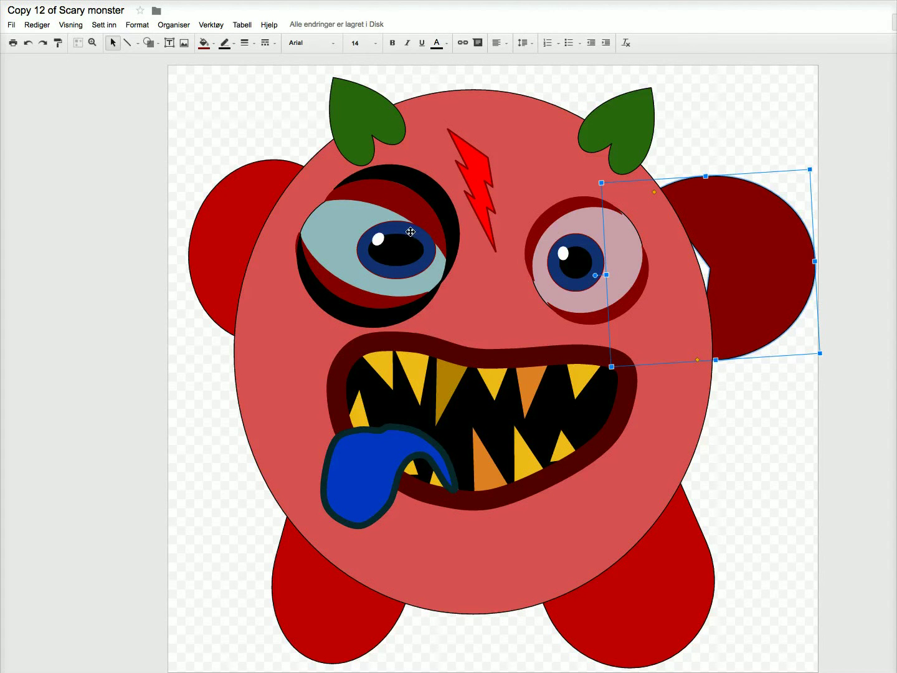
left_click(11, 26)
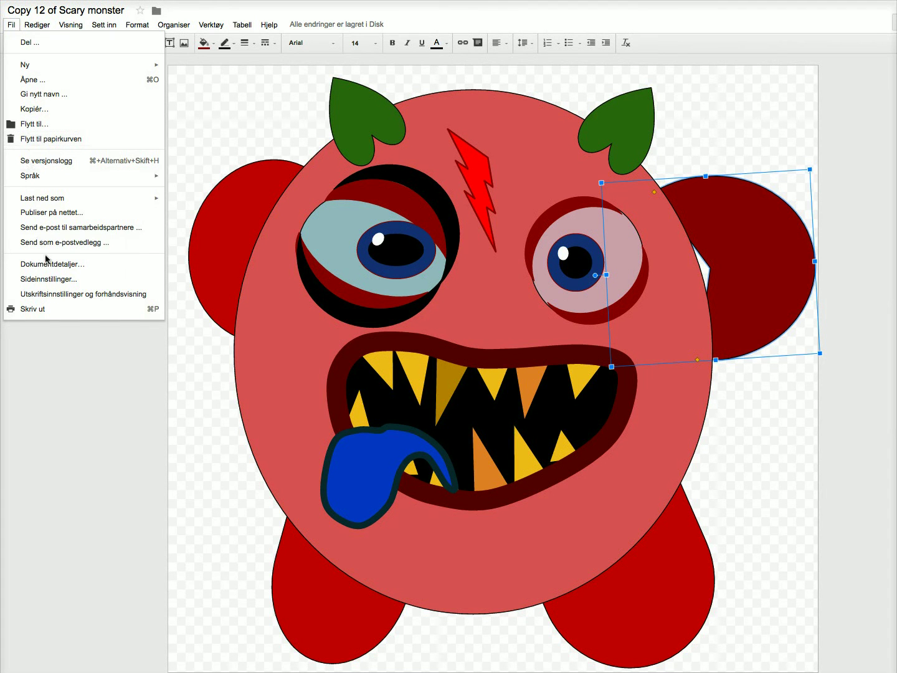
mouse_move(45, 201)
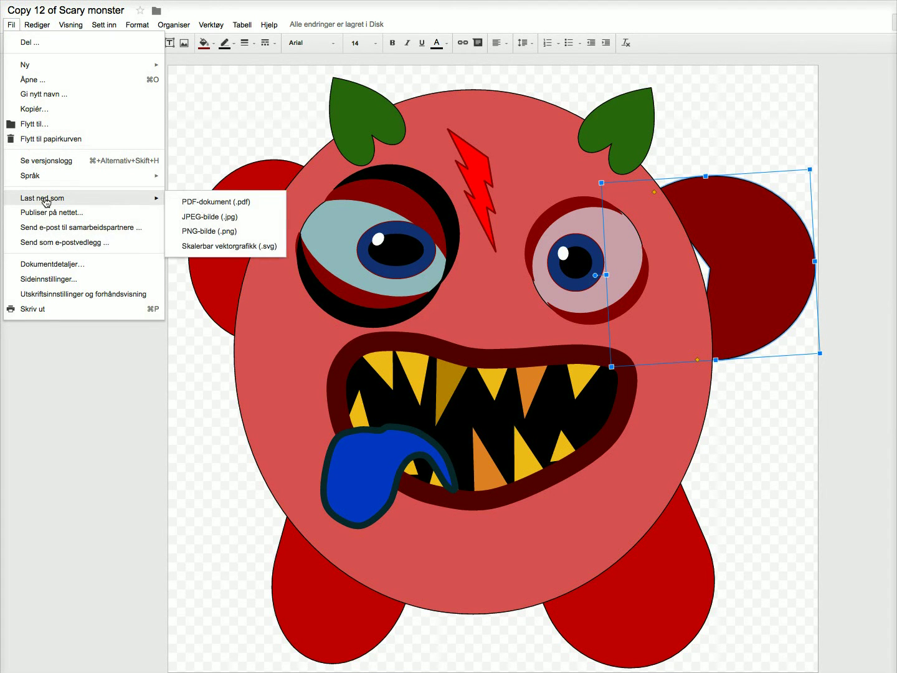
left_click(210, 233)
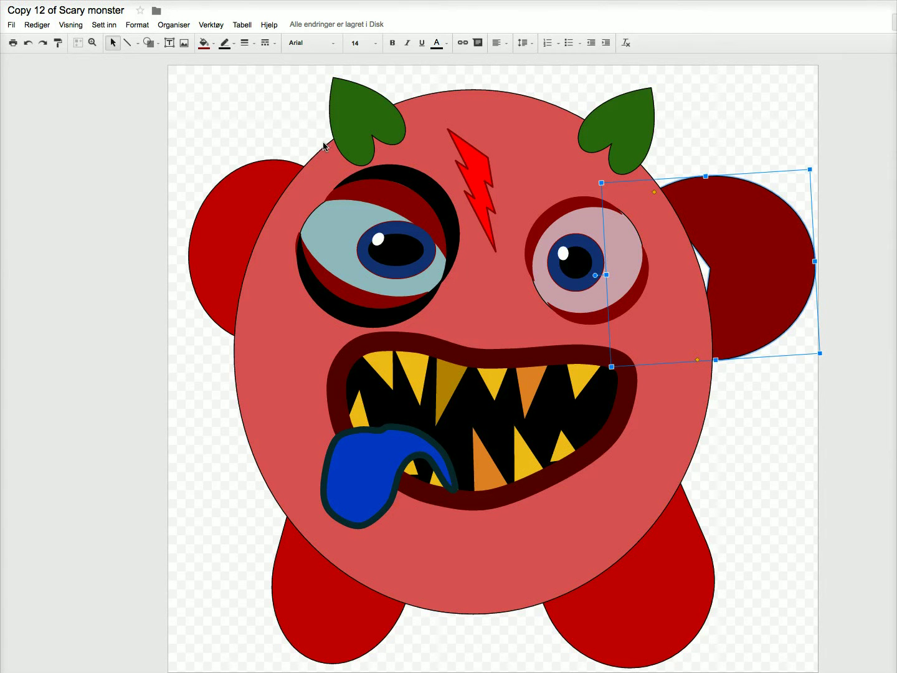
left_click(93, 178)
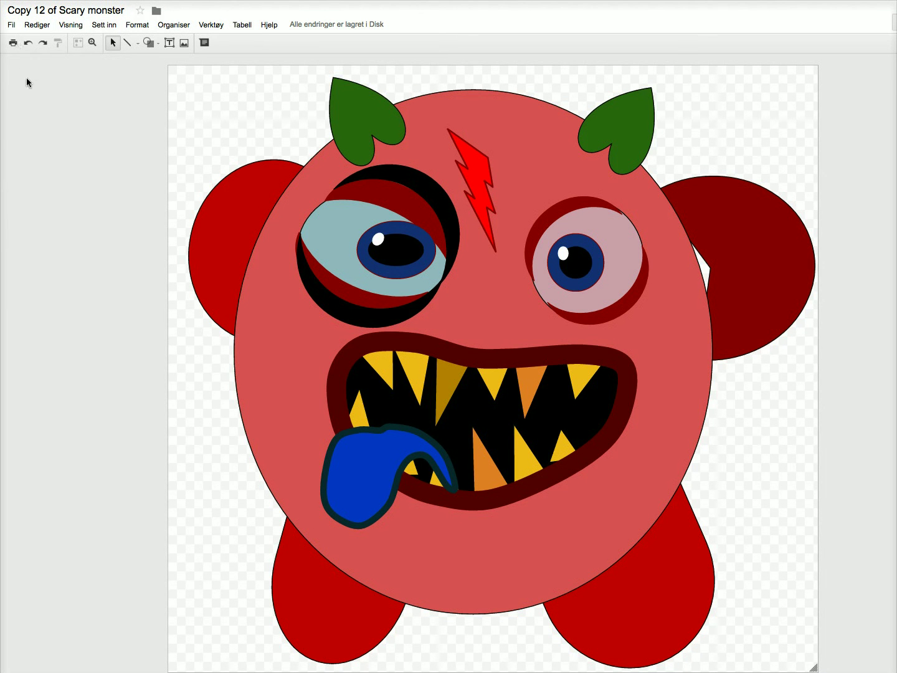
Create a new presentation from the drawing
left_click(12, 25)
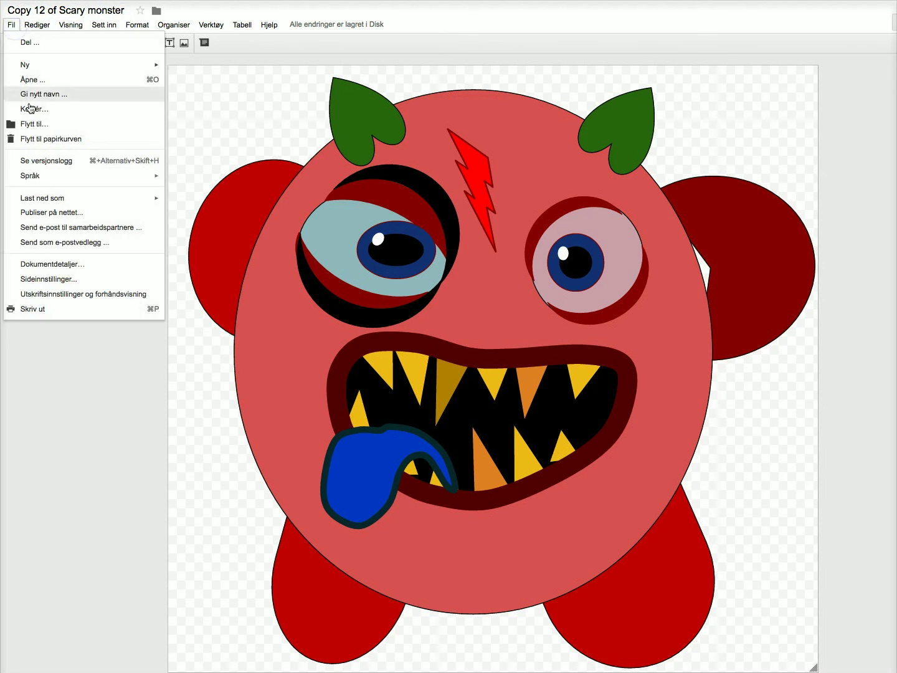
mouse_move(26, 65)
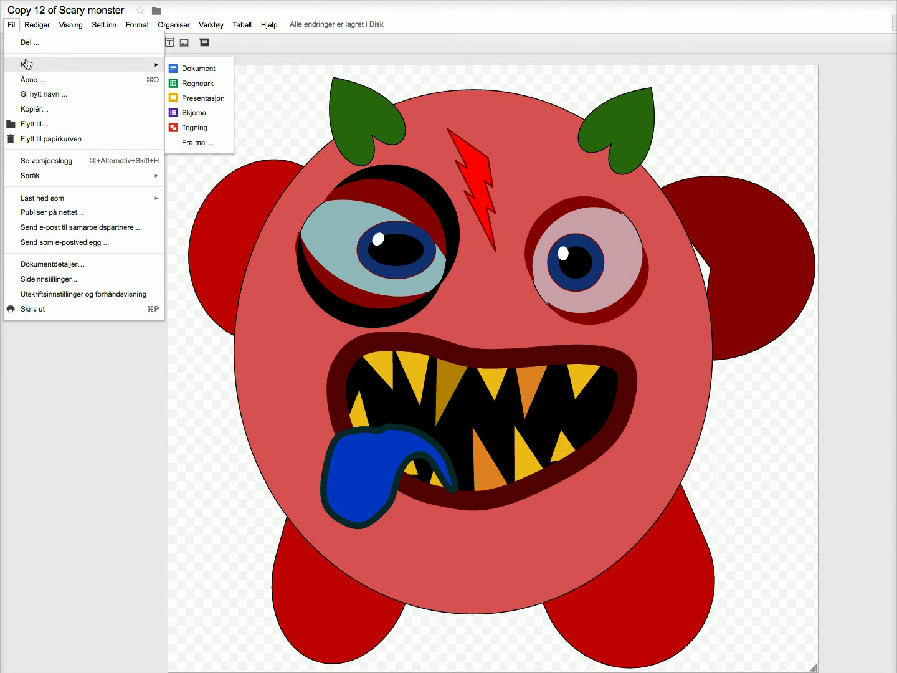
left_click(199, 98)
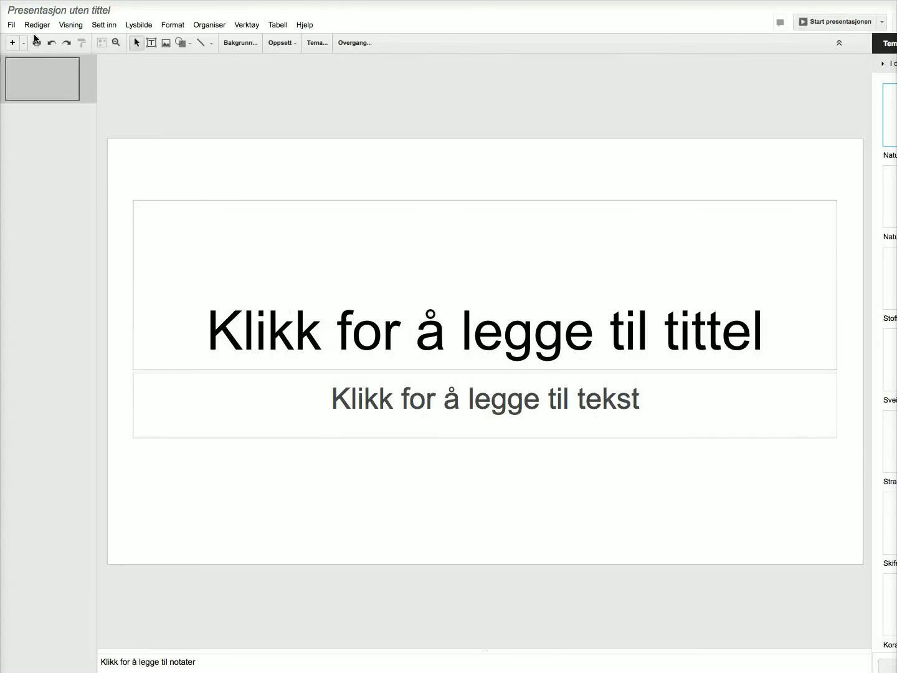
Set the presentation's page size to a custom 776 × 1024 pixels
left_click(12, 25)
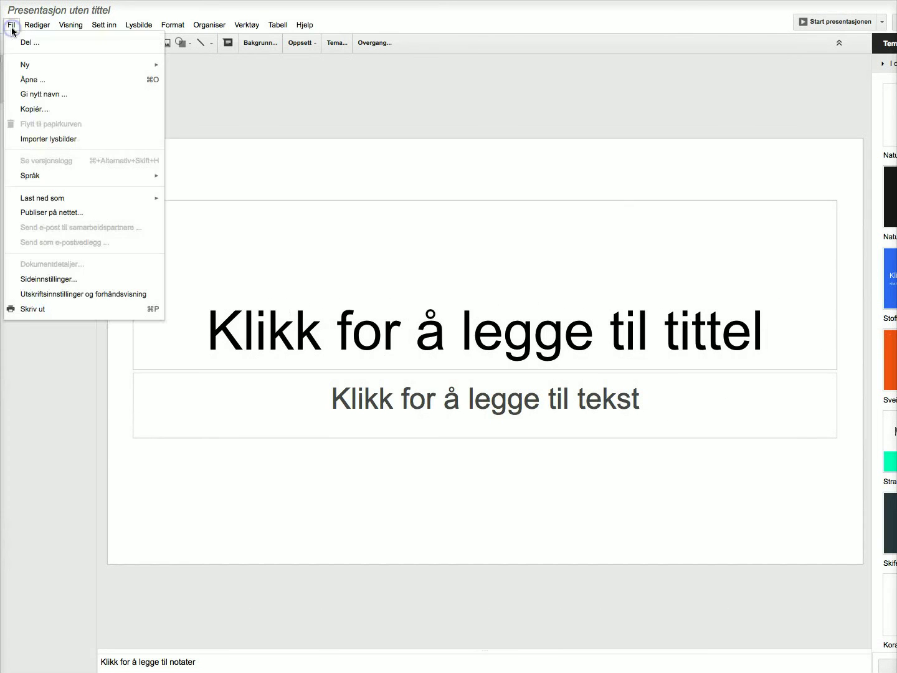
left_click(56, 281)
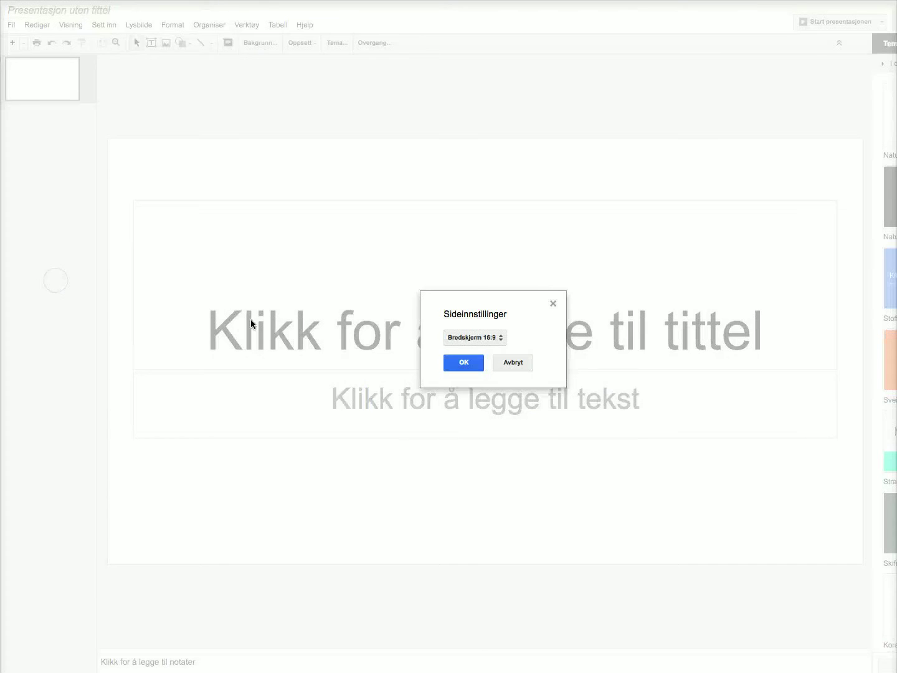
left_click(484, 338)
left_click(487, 373)
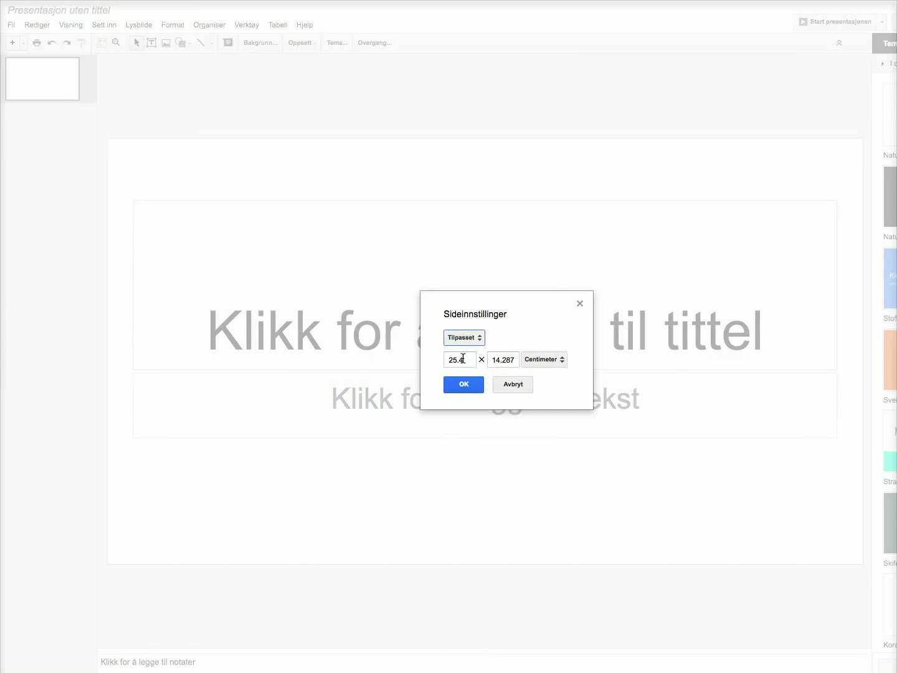
left_click(551, 364)
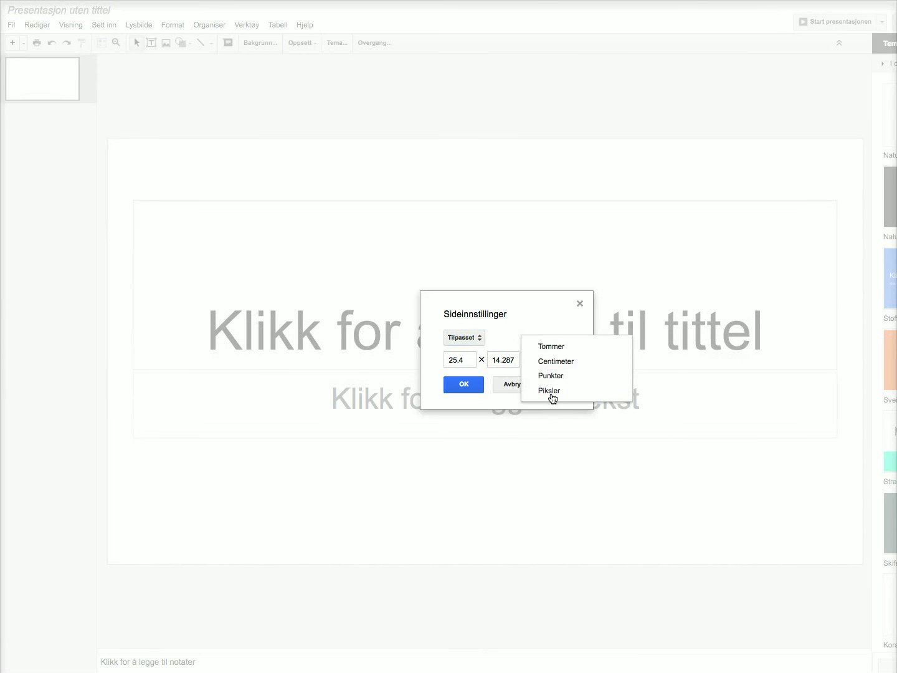
left_click(551, 393)
double_click(454, 360)
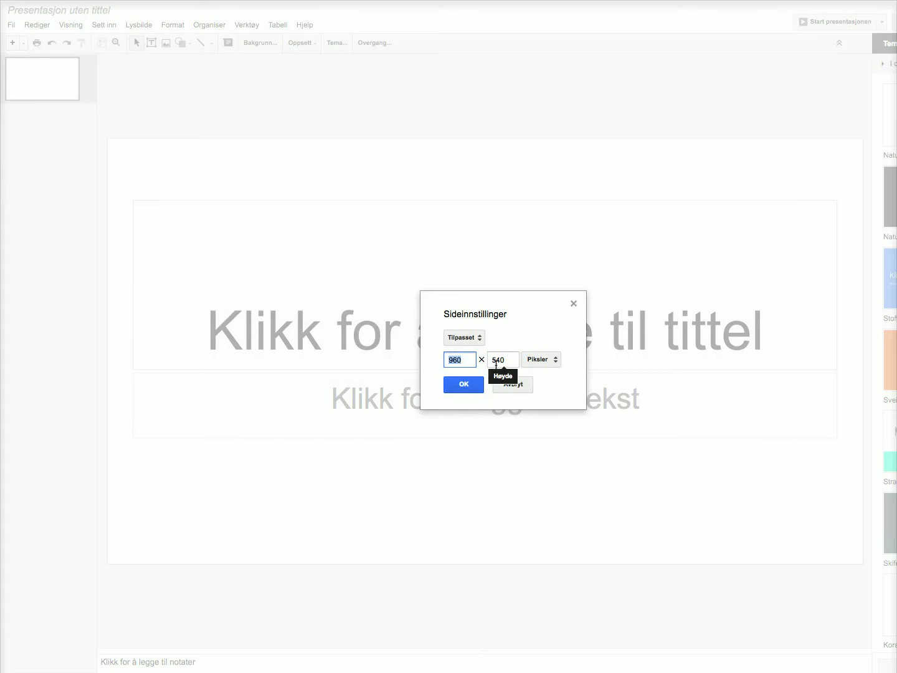
type("776")
double_click(502, 361)
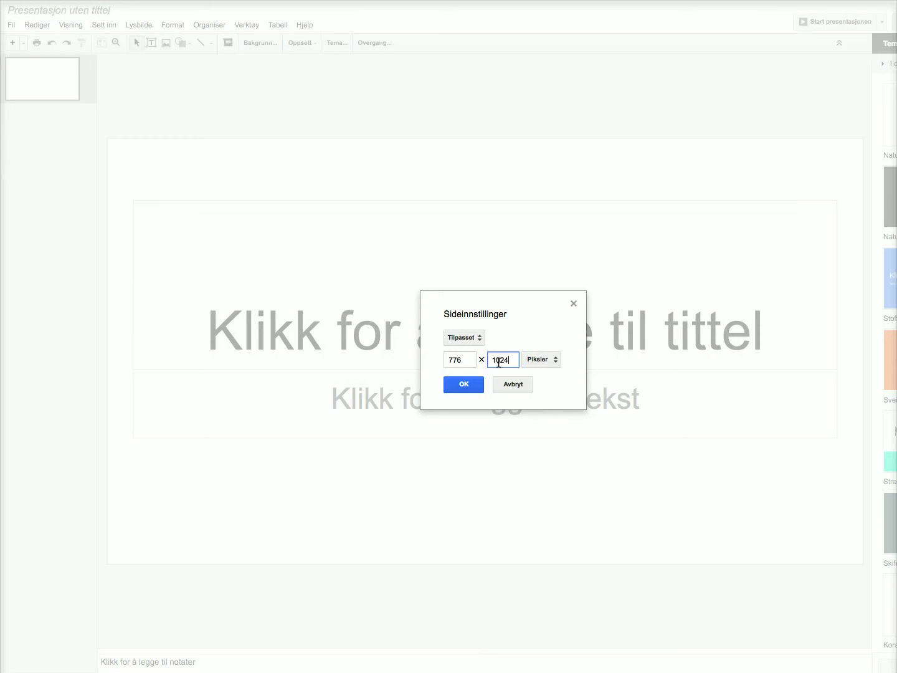
type("1024")
left_click(468, 384)
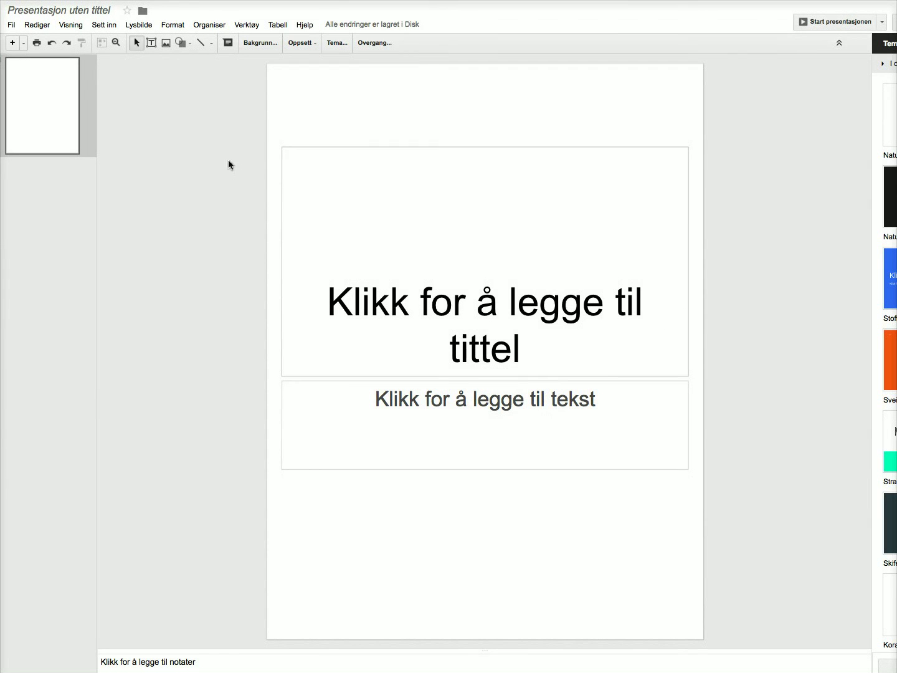
Delete the title and text placeholders from the slide and insert the uploaded image ghost_inthewoods (2).jpg
key("ctrl+a")
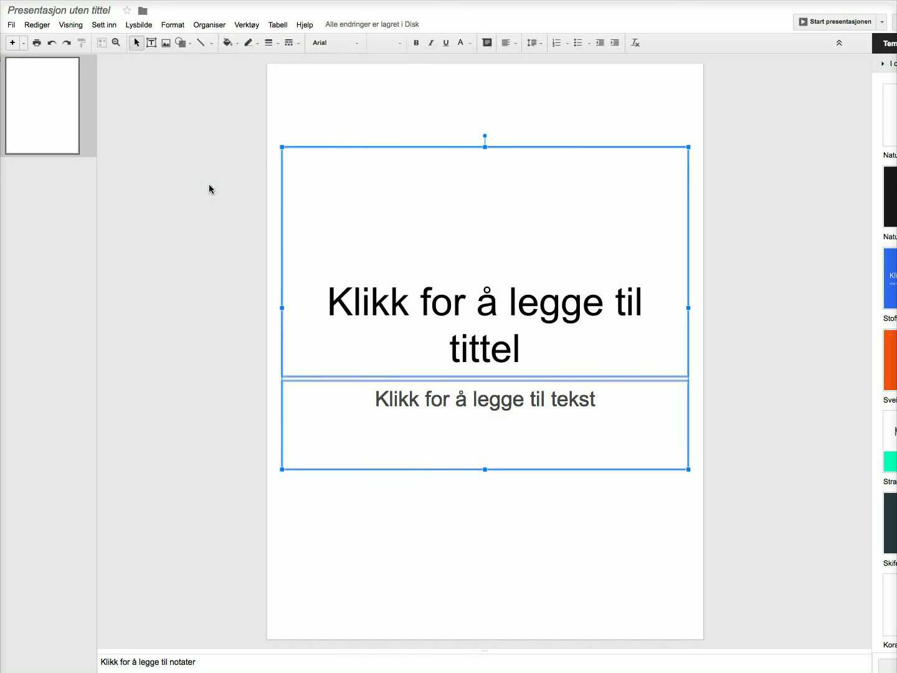
key("Delete")
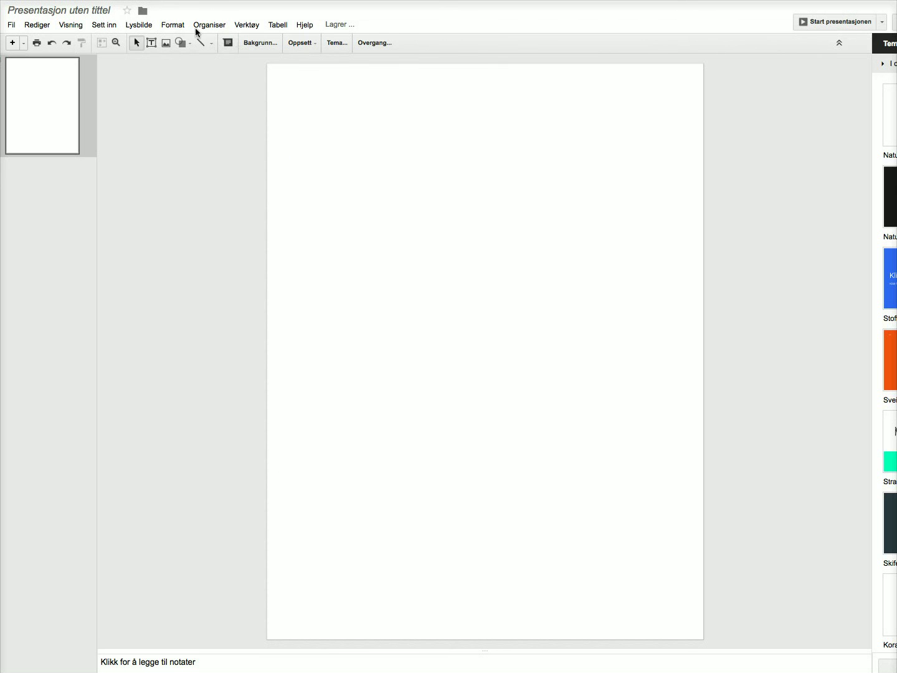
left_click(102, 26)
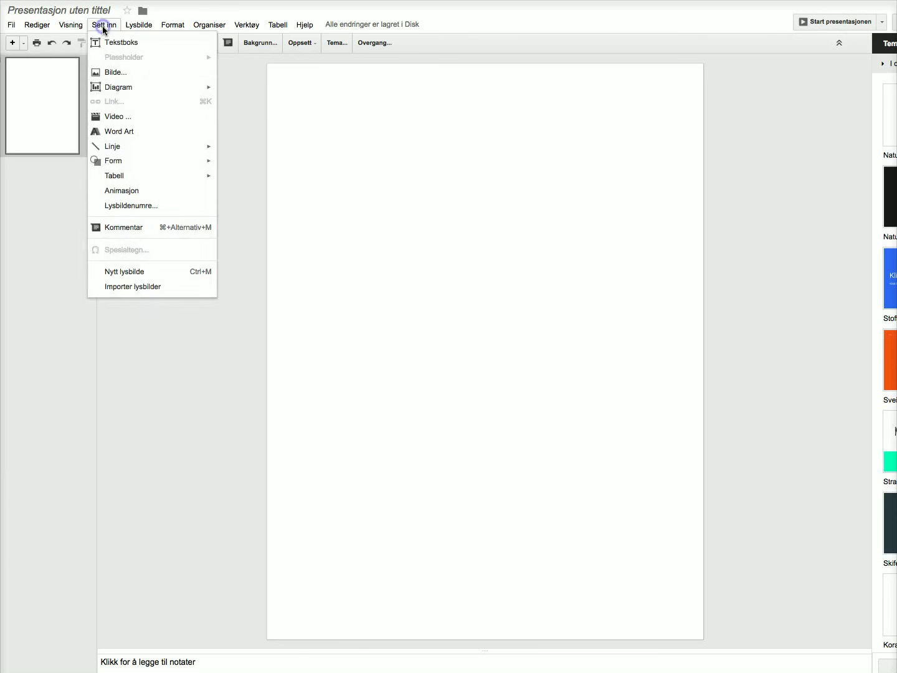
left_click(122, 74)
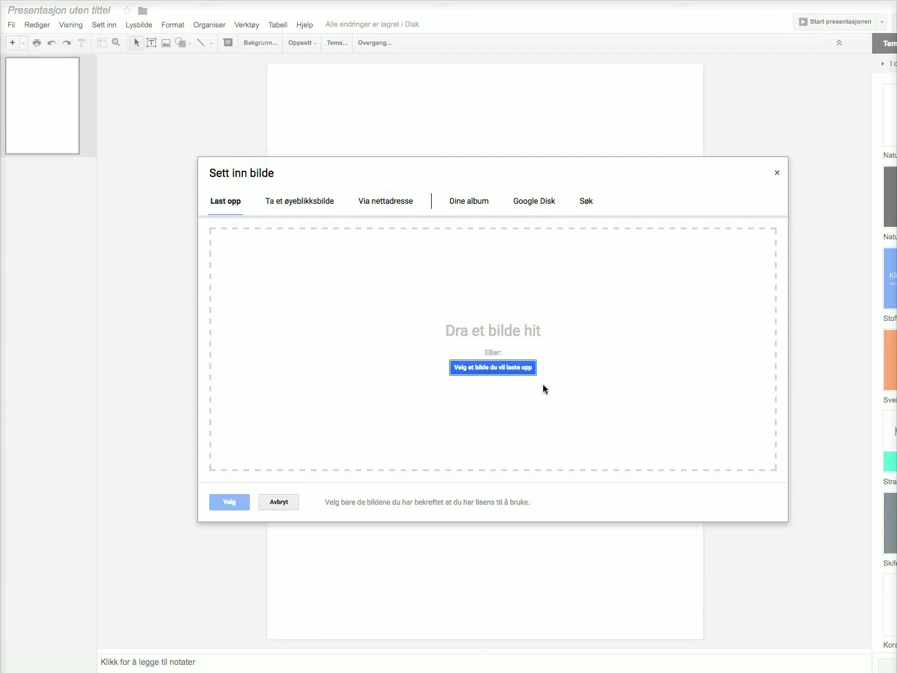
left_click(510, 373)
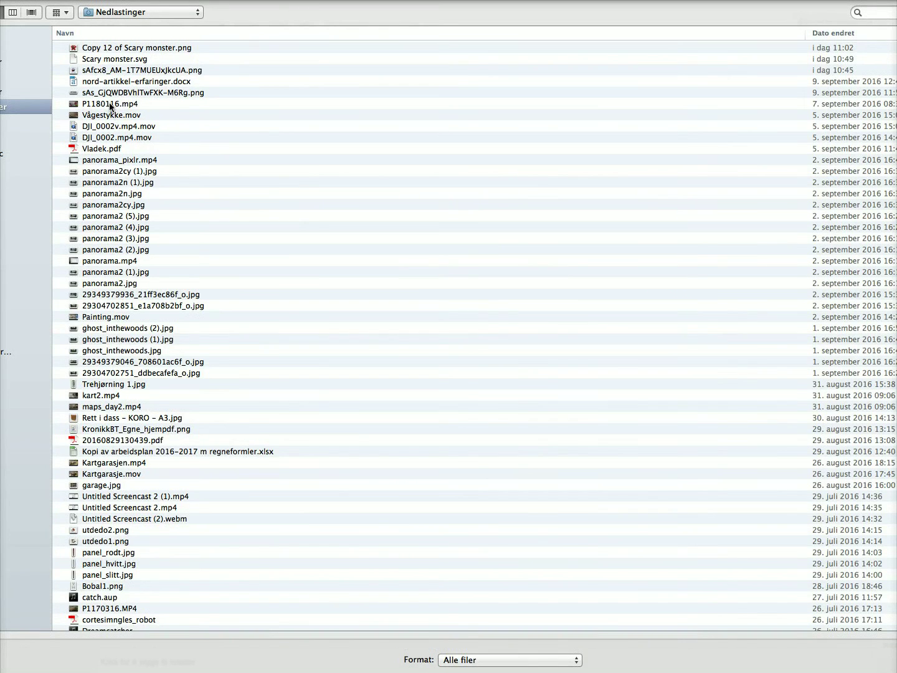
left_click(126, 328)
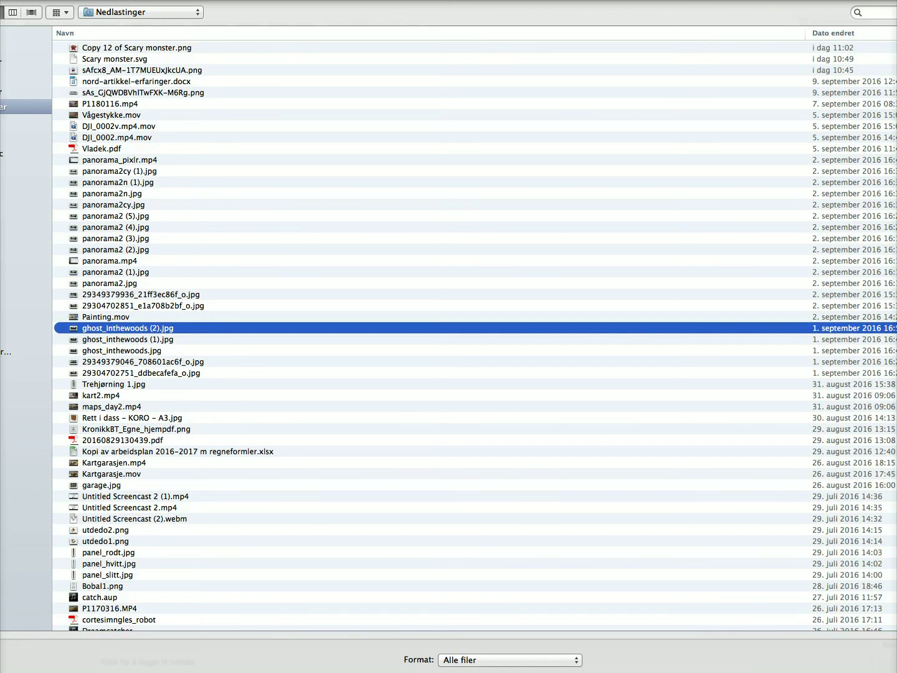
key("Return")
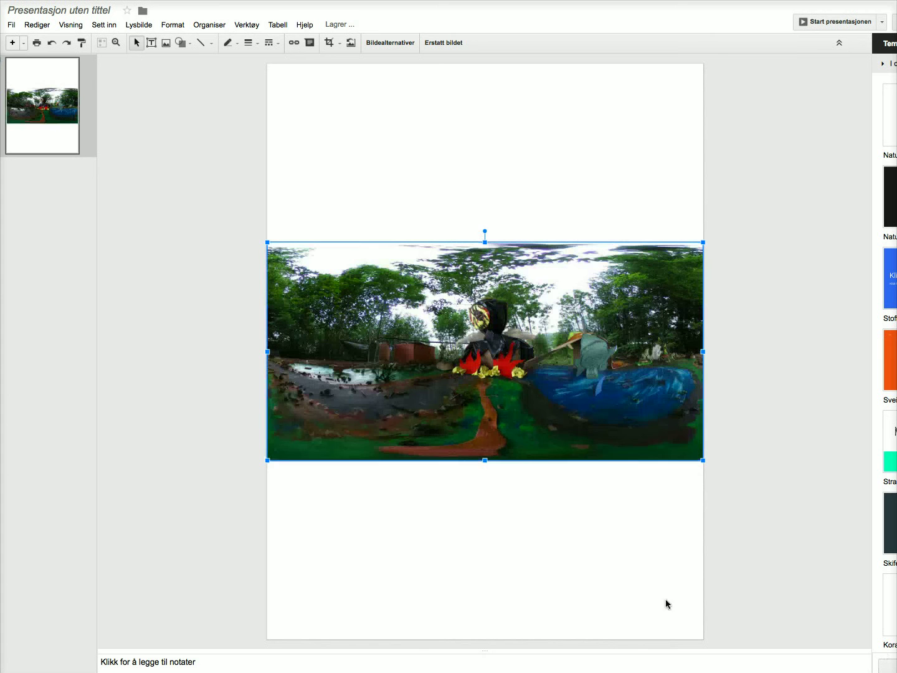
Enlarge the forest image proportionally and align it so that it covers the full height and width of the page
left_click_drag(267, 461, 122, 640)
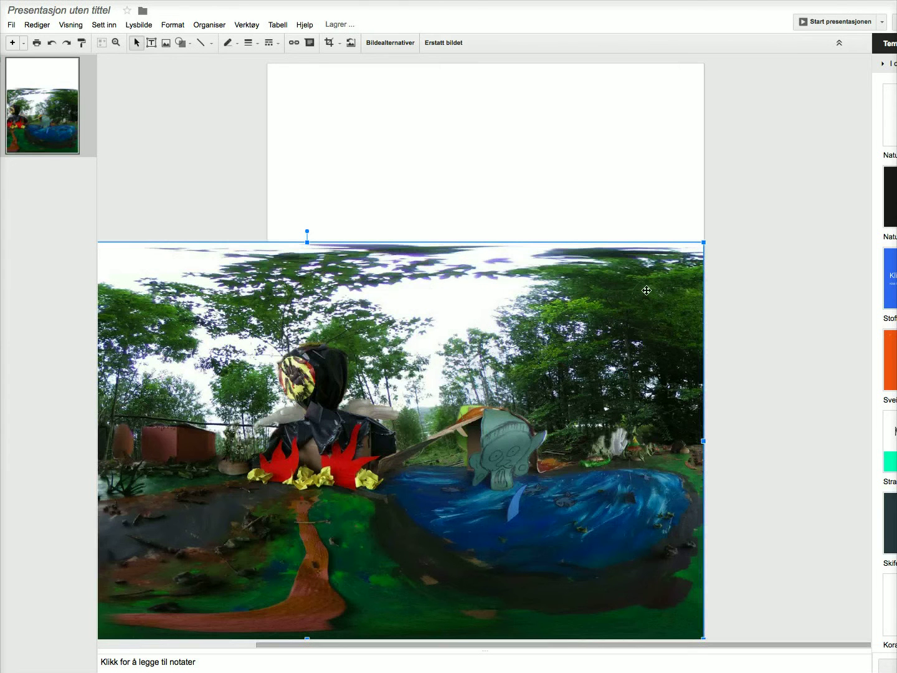
left_click(772, 193)
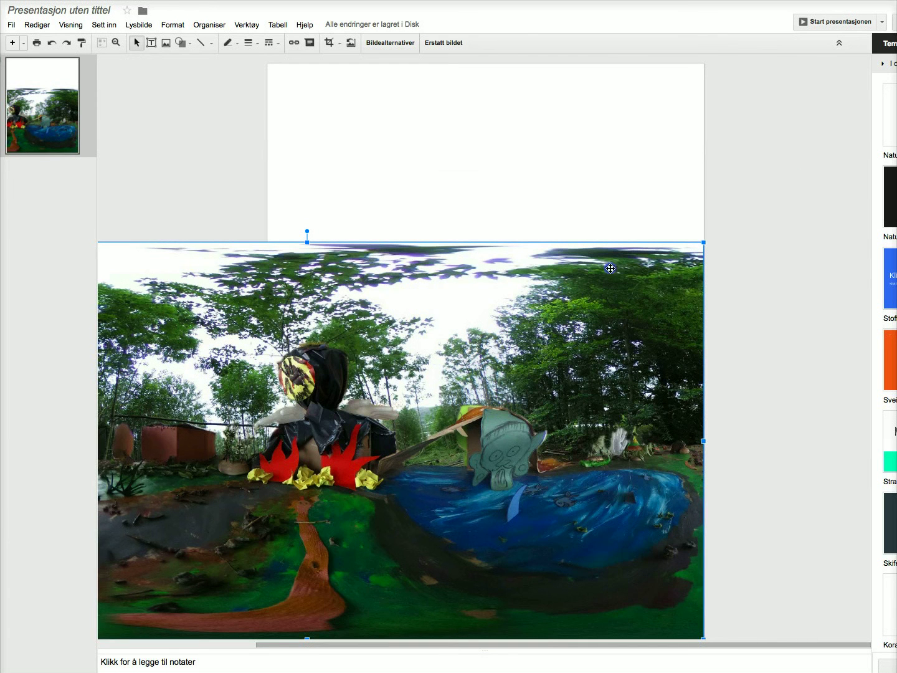
left_click(753, 142)
left_click_drag(753, 143, 757, 132)
left_click_drag(685, 165, 734, 138)
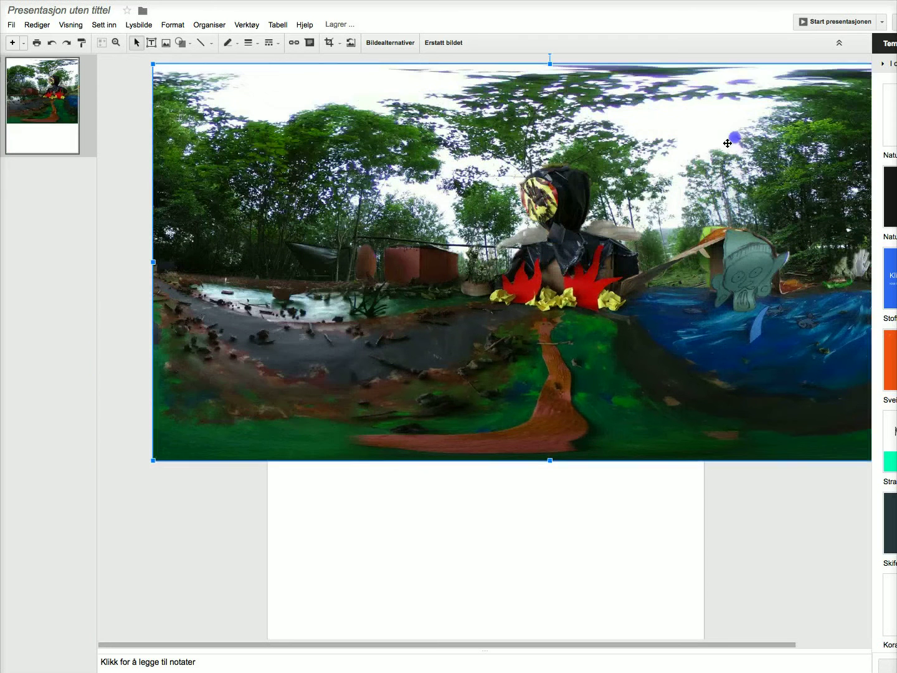
left_click(153, 462)
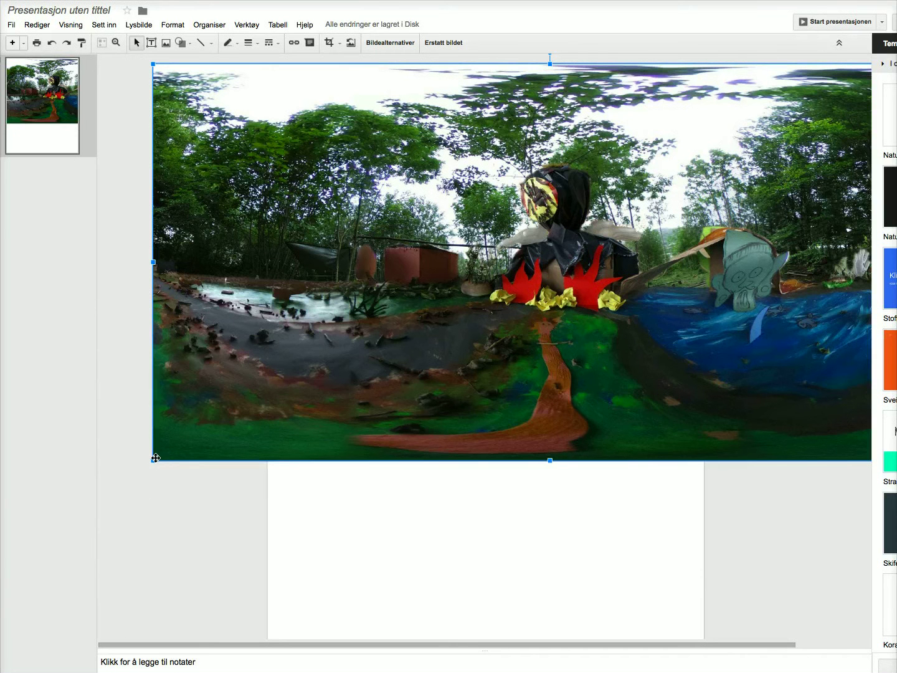
left_click_drag(154, 462, 92, 508)
left_click_drag(175, 439, 160, 637)
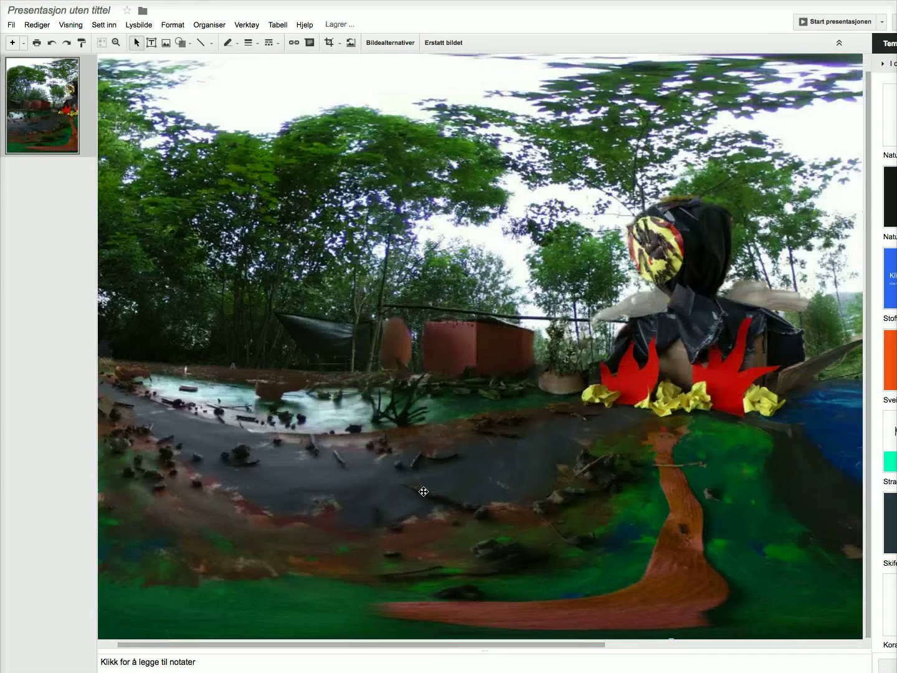
Shift the forest image sideways so the black-hooded figure and the brown path lie within the page
left_click(349, 489)
left_click_drag(430, 483, 376, 483)
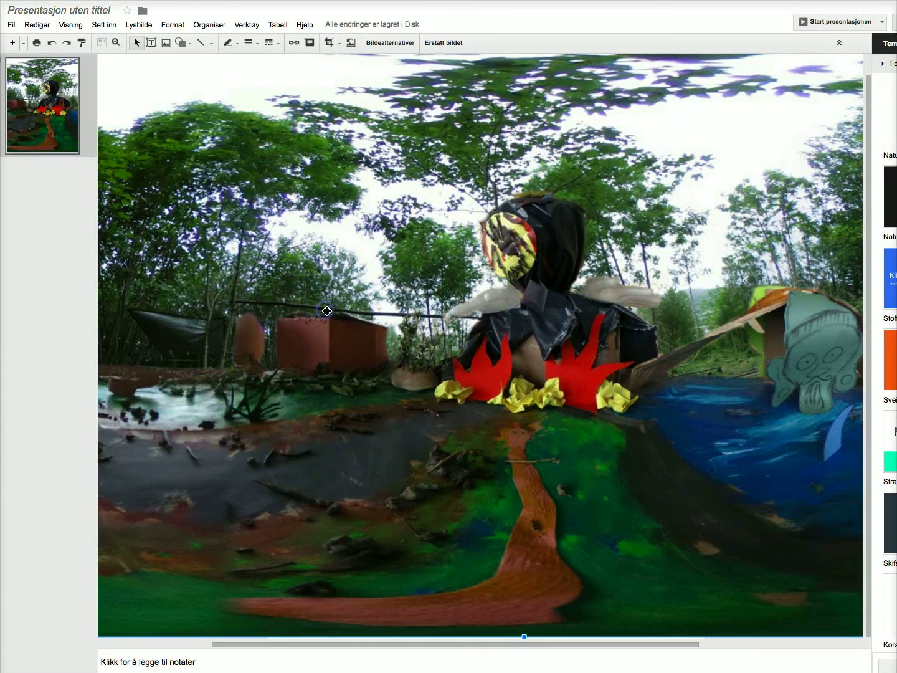
left_click_drag(325, 310, 329, 306)
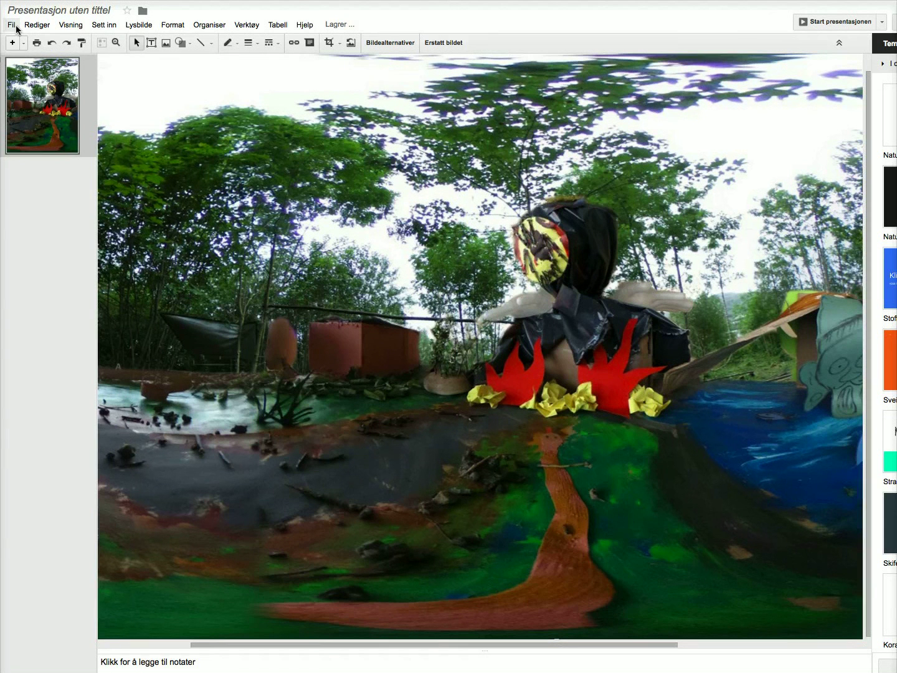
Insert the exported picture Copy 12 of Scary monster.png onto the slide from the downloads folder
left_click(104, 26)
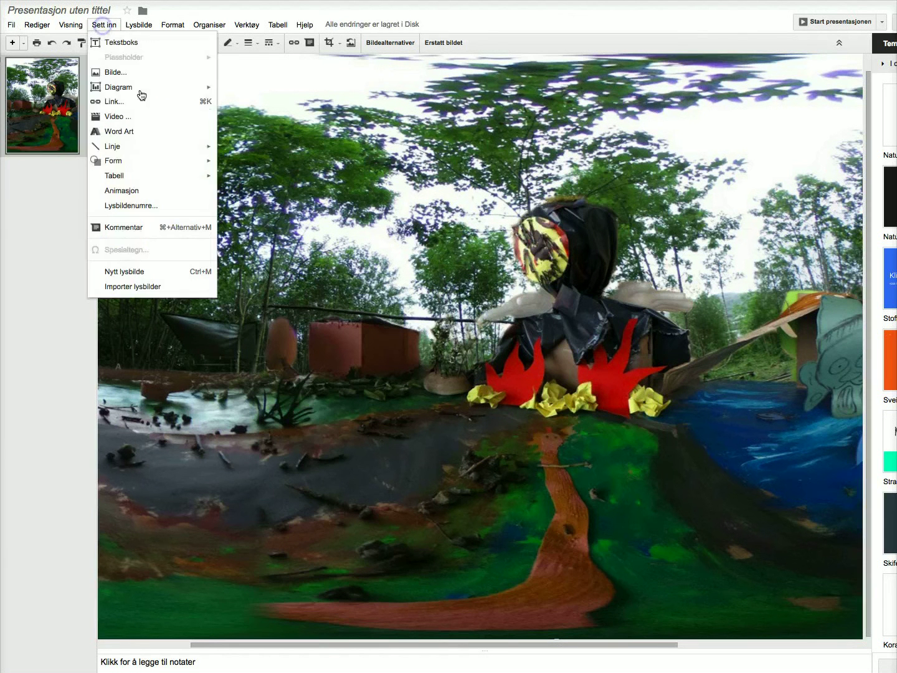
left_click(114, 74)
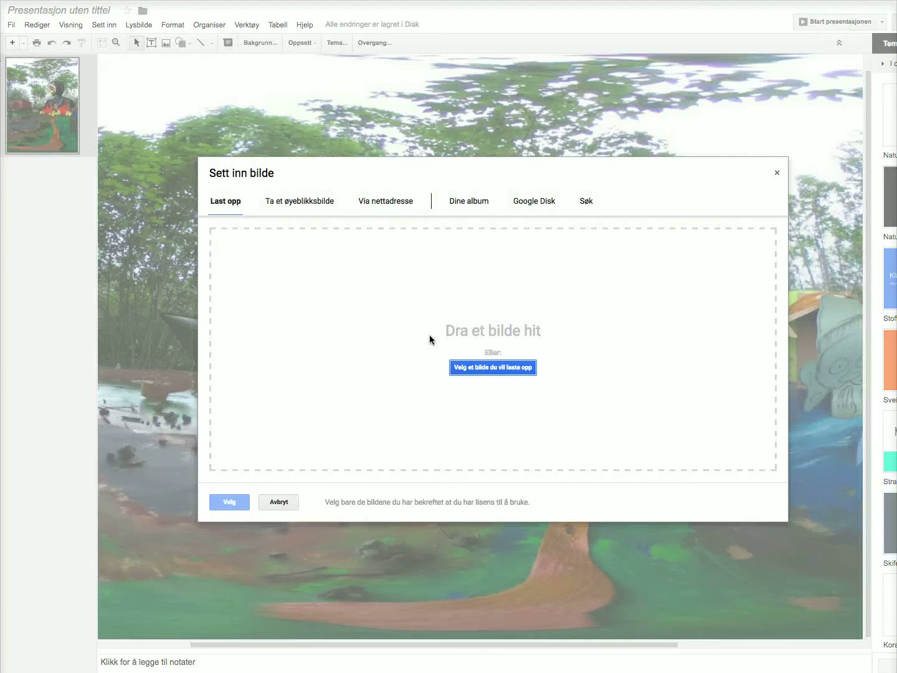
left_click(506, 372)
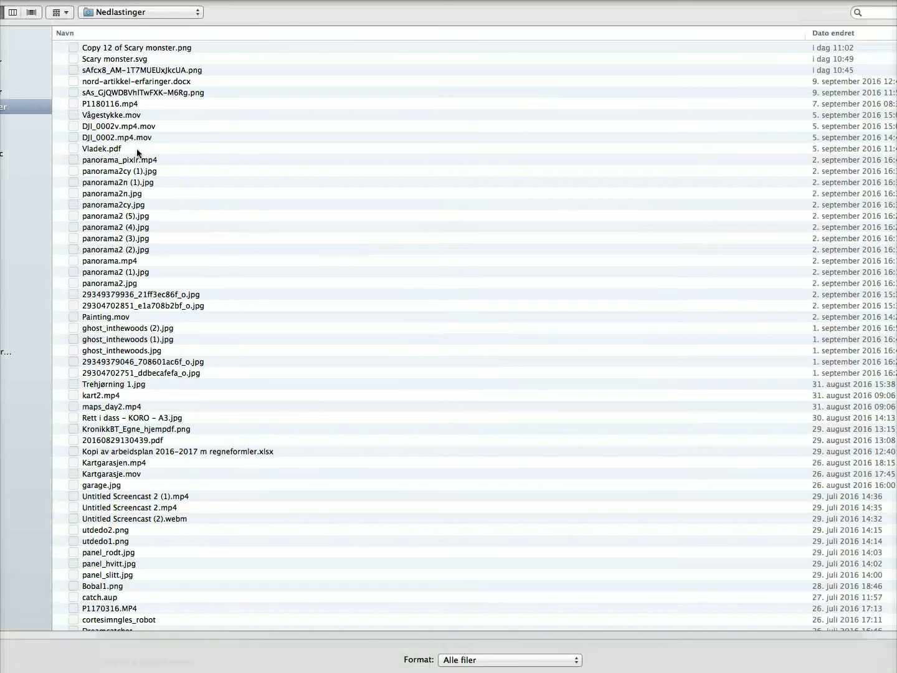
double_click(136, 49)
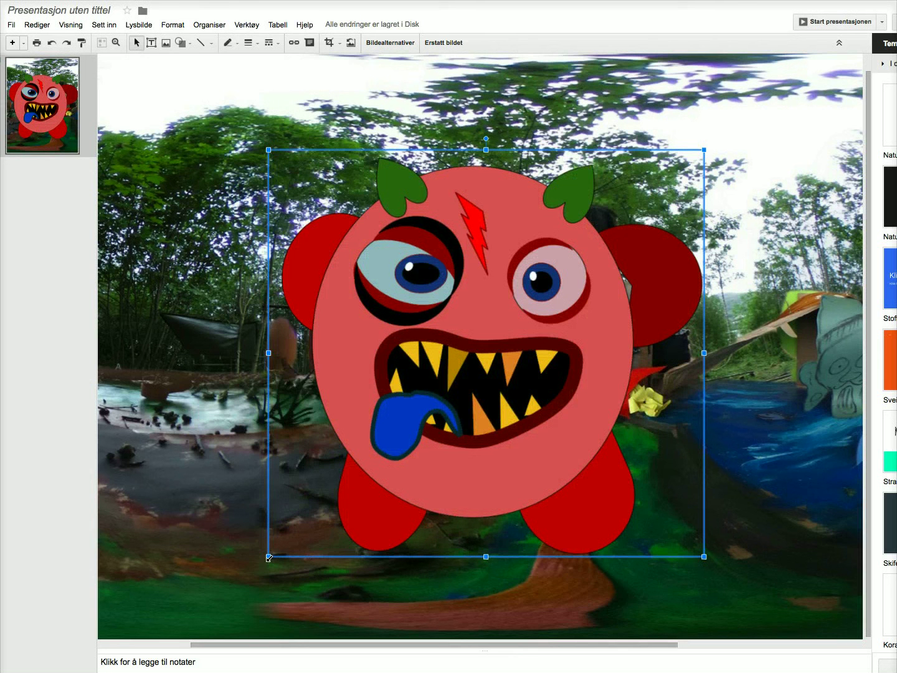
Scale the monster picture down to a little under half its size and place it beside the path, below the hooded figure
left_click_drag(303, 538, 585, 342)
left_click_drag(608, 297, 474, 504)
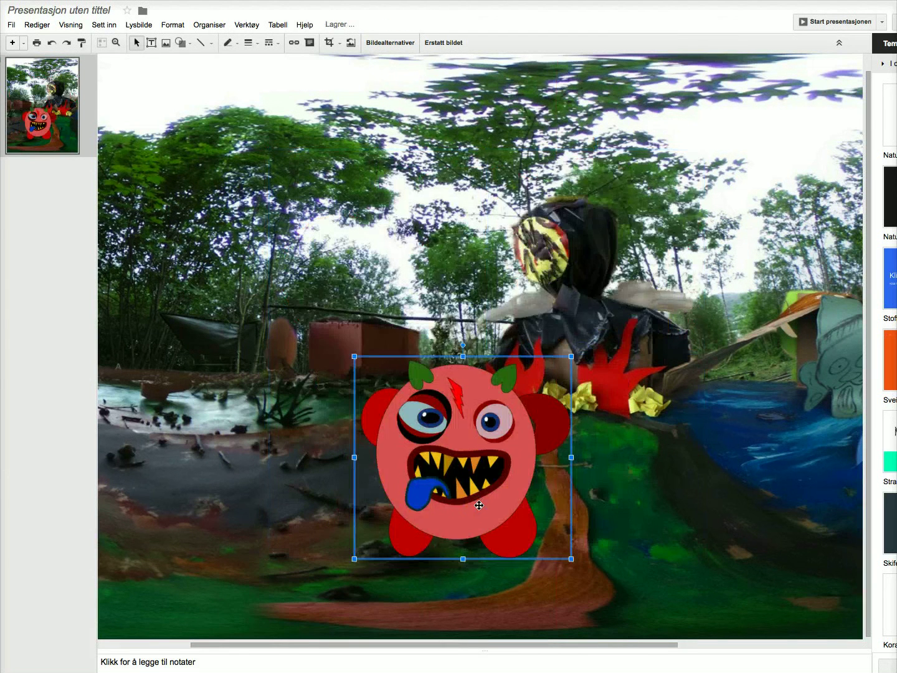
left_click_drag(569, 557, 553, 541)
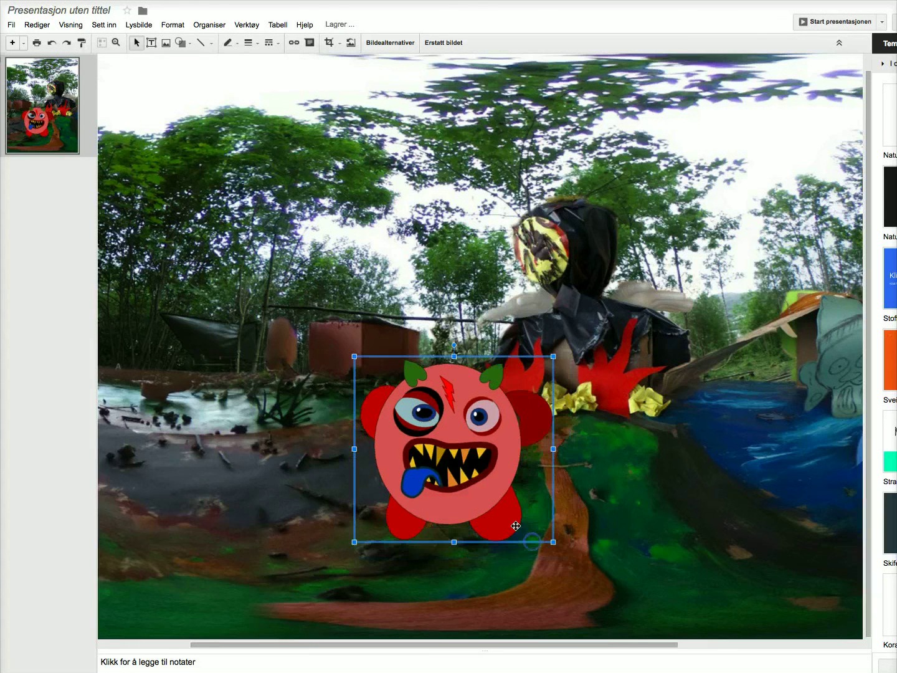
left_click_drag(469, 445, 496, 431)
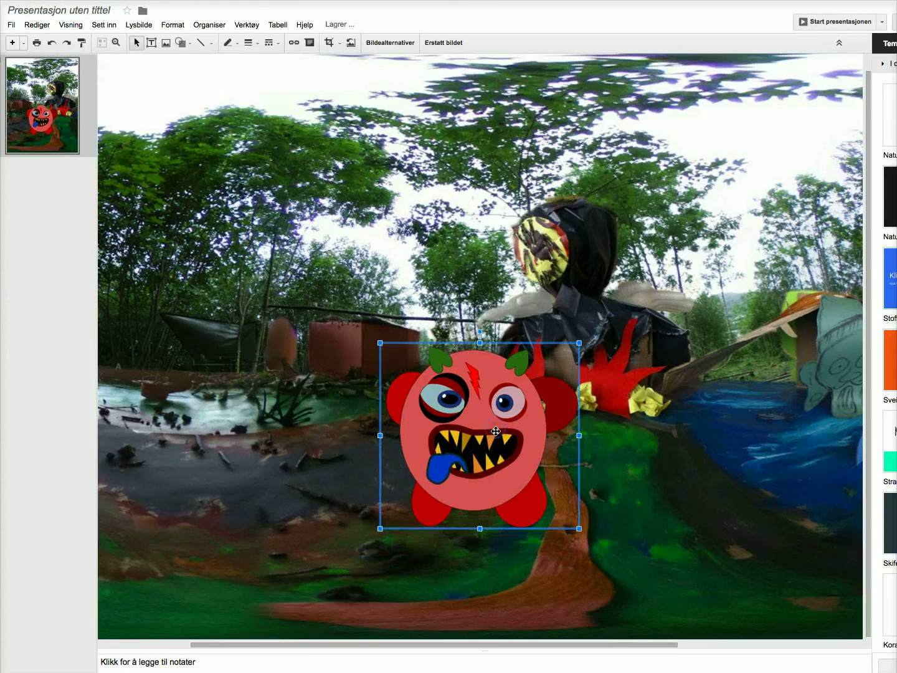
Add a Fly inn fra venstre animation to the monster, triggered on click at the fastest speed (Rask), and preview it
left_click(104, 26)
left_click(138, 190)
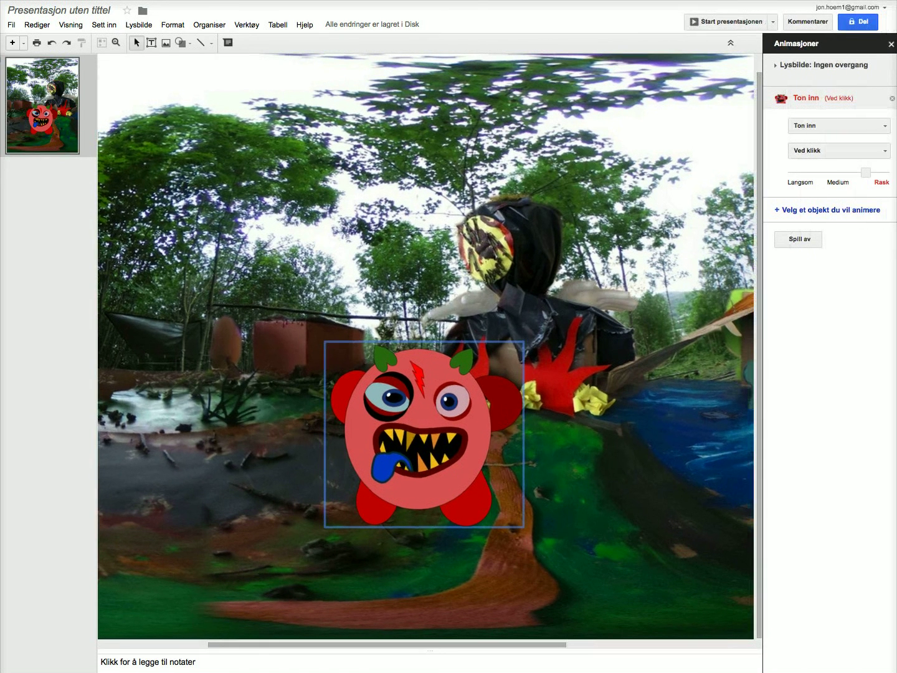
left_click(835, 125)
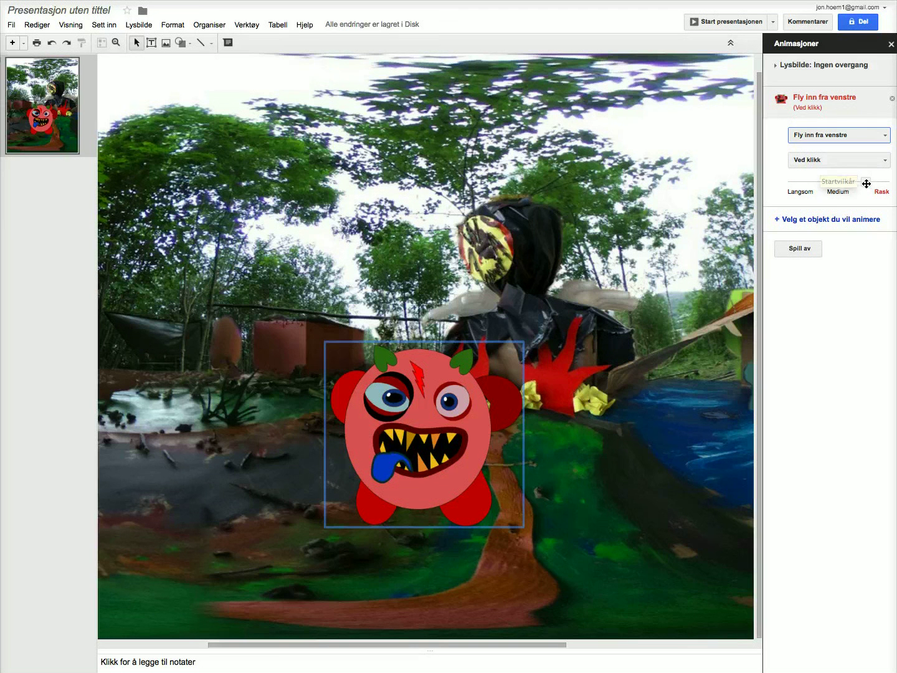
left_click_drag(865, 182, 884, 186)
left_click(800, 248)
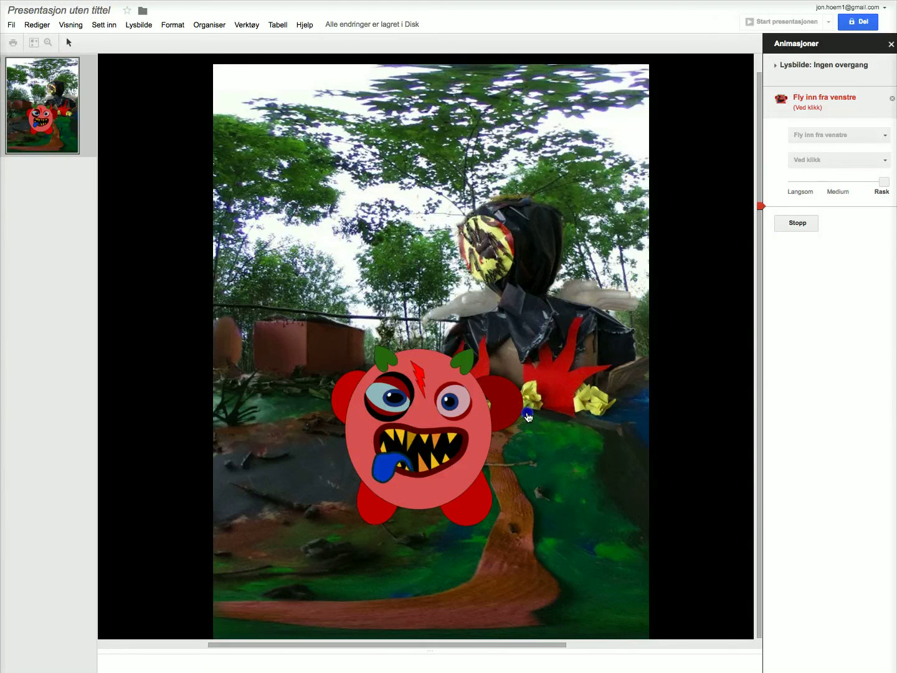
left_click(528, 415)
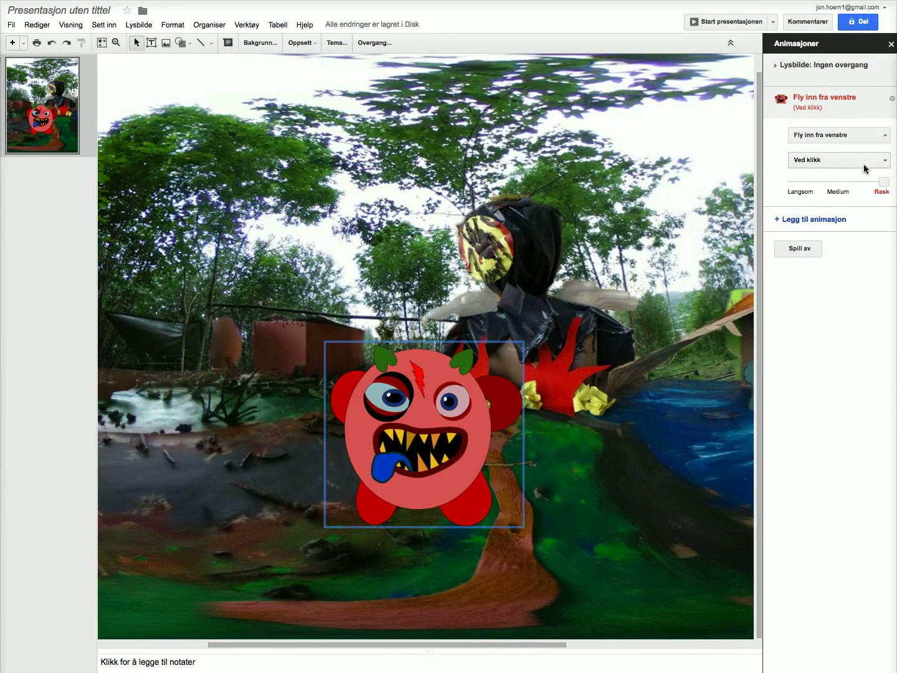
Change the monster's animation effect to Dukk opp and start the animation preview
left_click(836, 137)
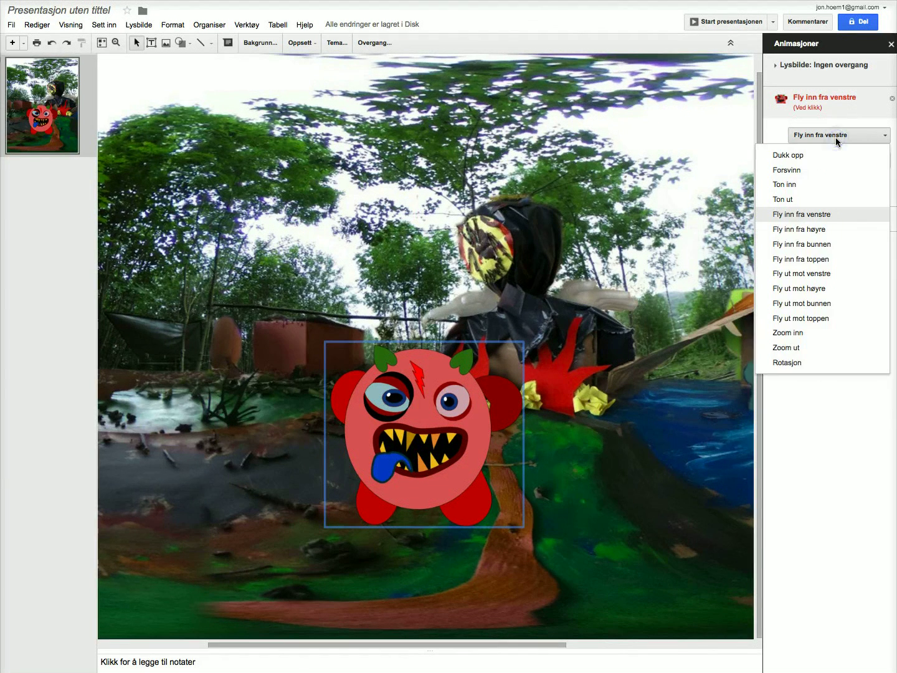
left_click(821, 161)
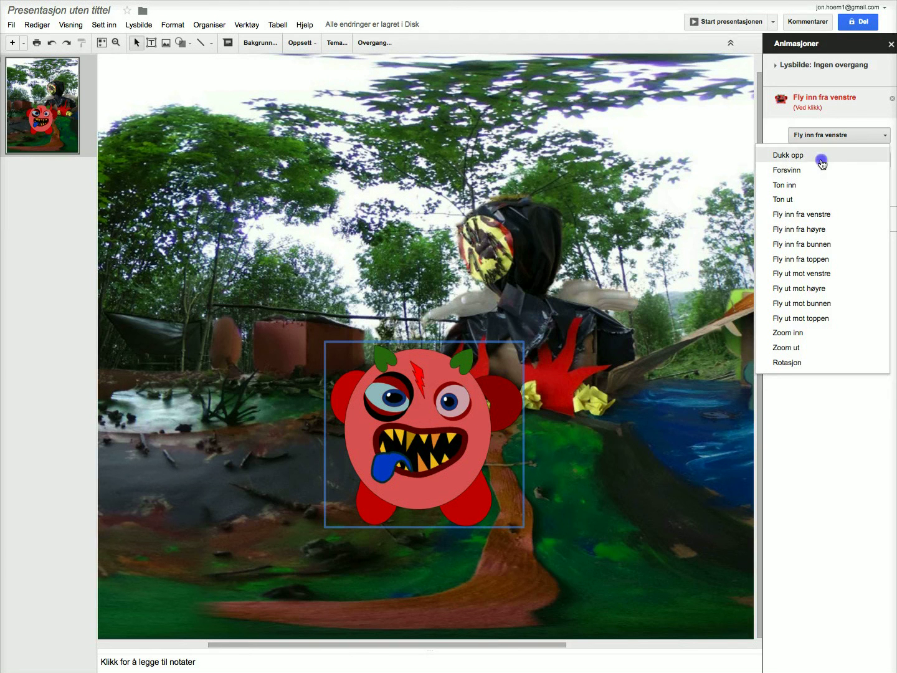
left_click(805, 247)
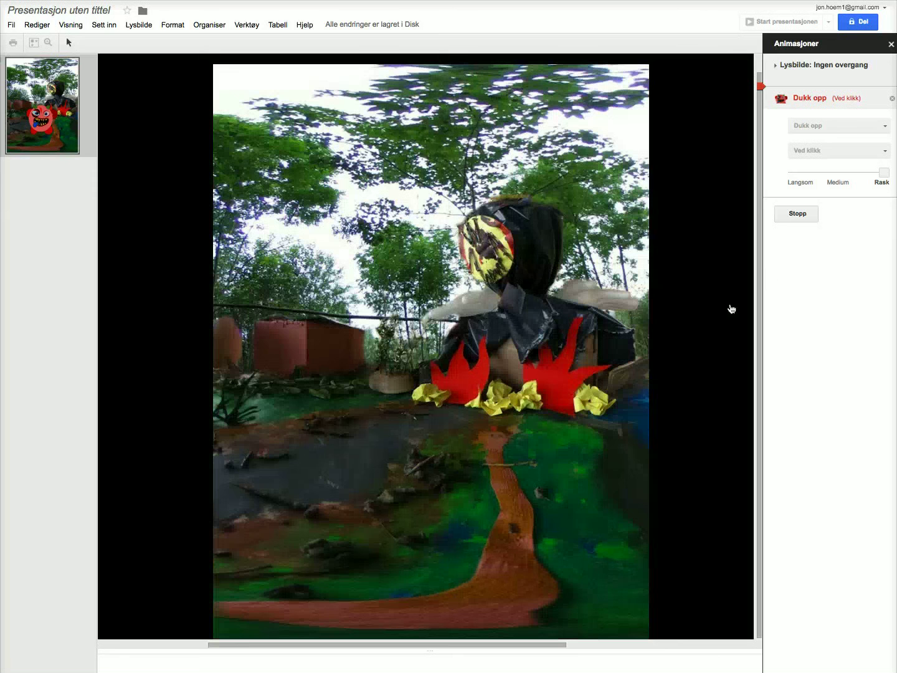
Trigger the monster's Dukk opp animation in the preview, stop playback, and look through the available animation effects
left_click(679, 348)
left_click(795, 214)
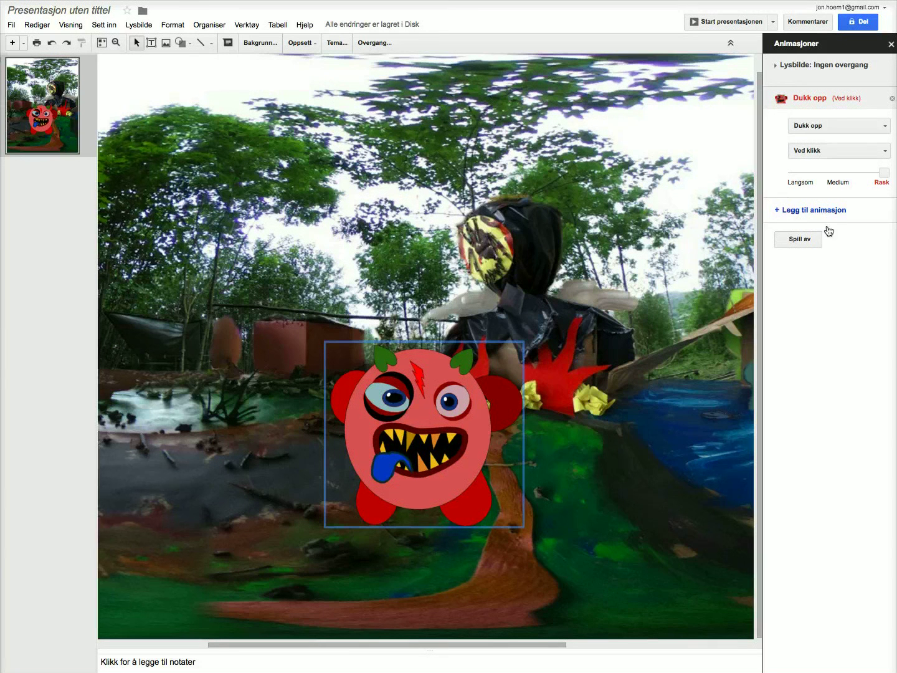
left_click(837, 127)
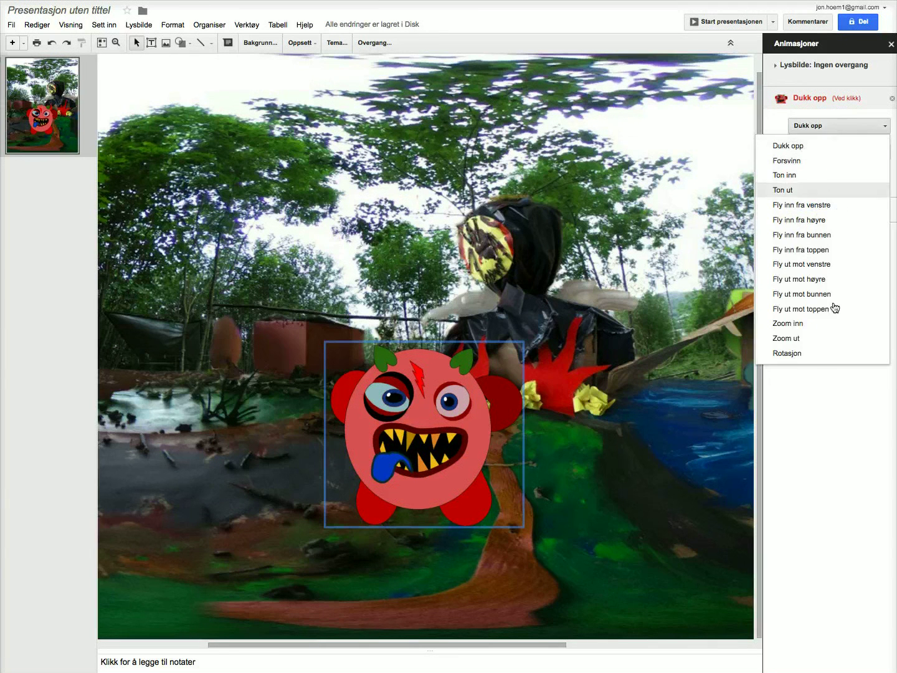
left_click(608, 439)
Try tilting the monster picture clockwise and stretching its height, and undo these changes to restore its upright shape
left_click(470, 423)
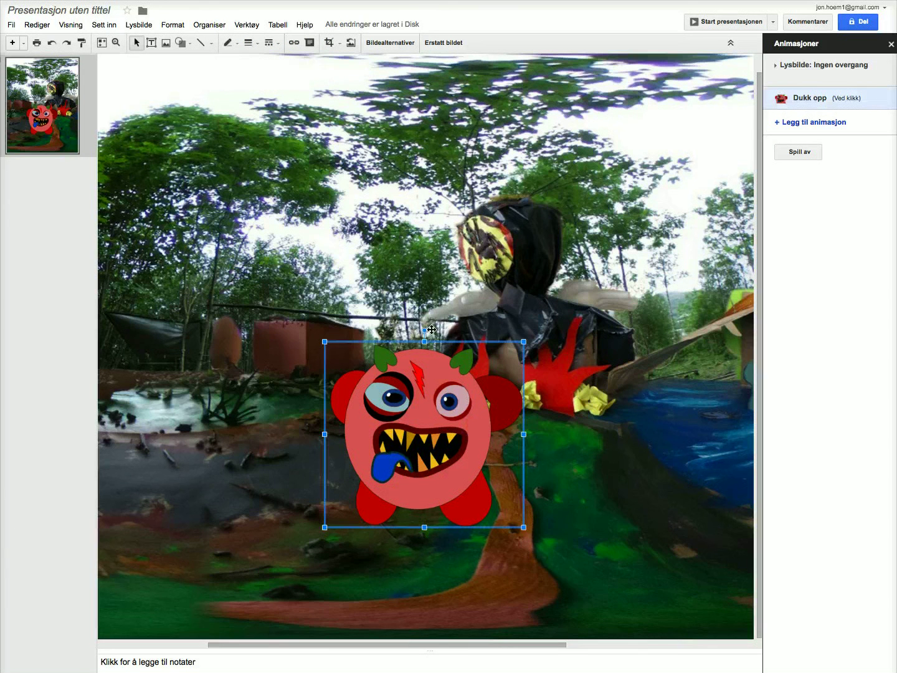
left_click_drag(426, 332, 486, 261)
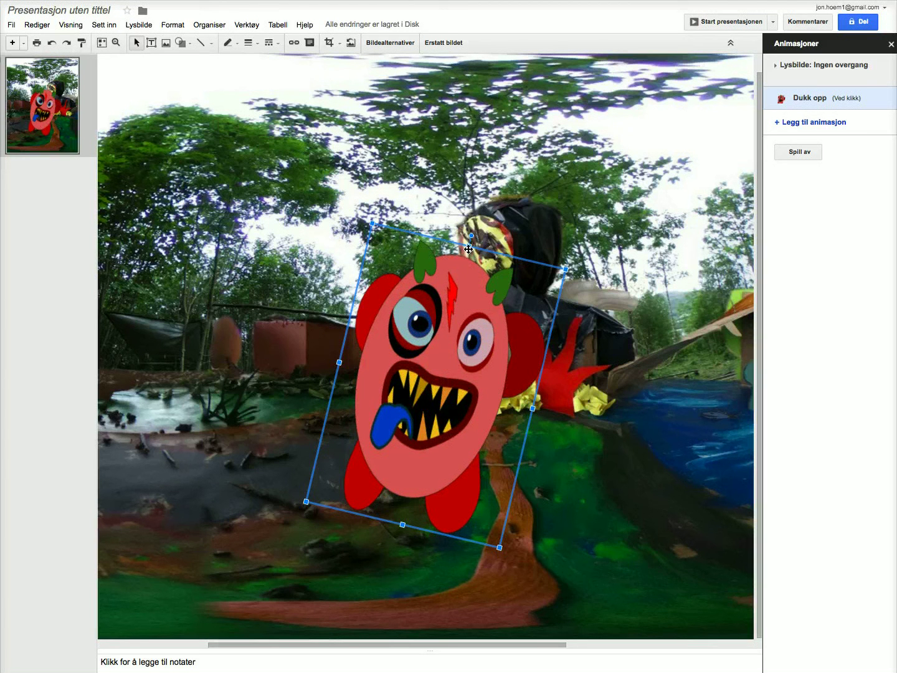
left_click_drag(468, 248, 428, 363)
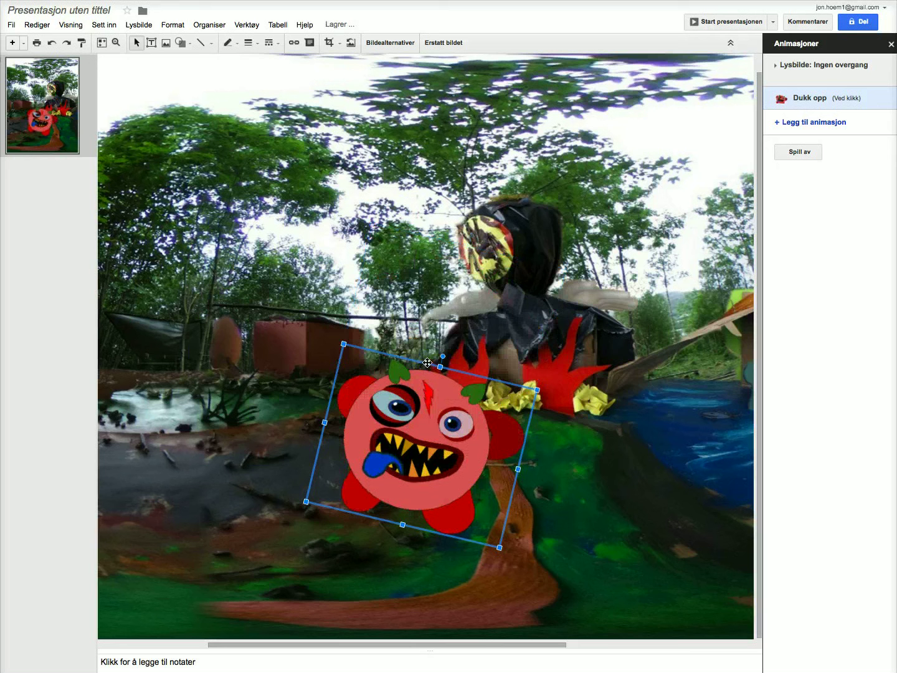
left_click(51, 44)
left_click(52, 43)
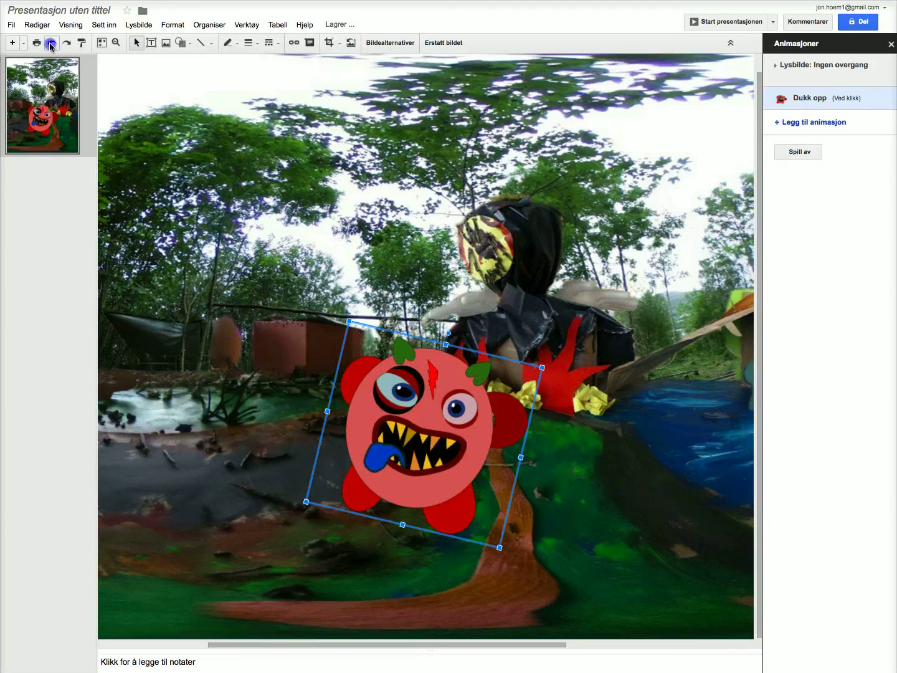
left_click(51, 43)
Duplicate the slide and, on the copy, enlarge the monster to nearly twice its size over the lower half of the scene
left_click(57, 122)
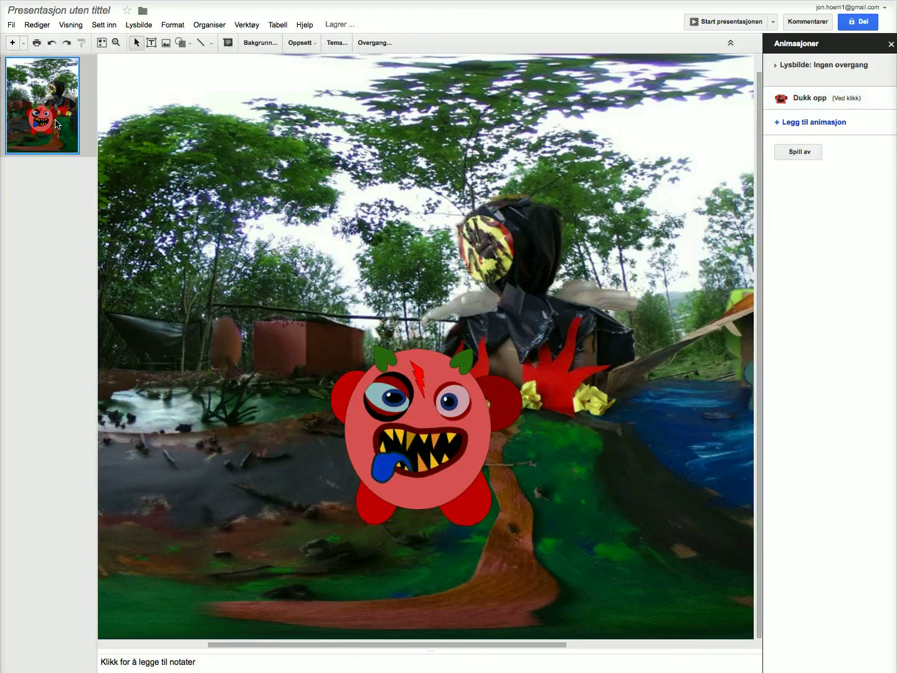
key("ctrl+d")
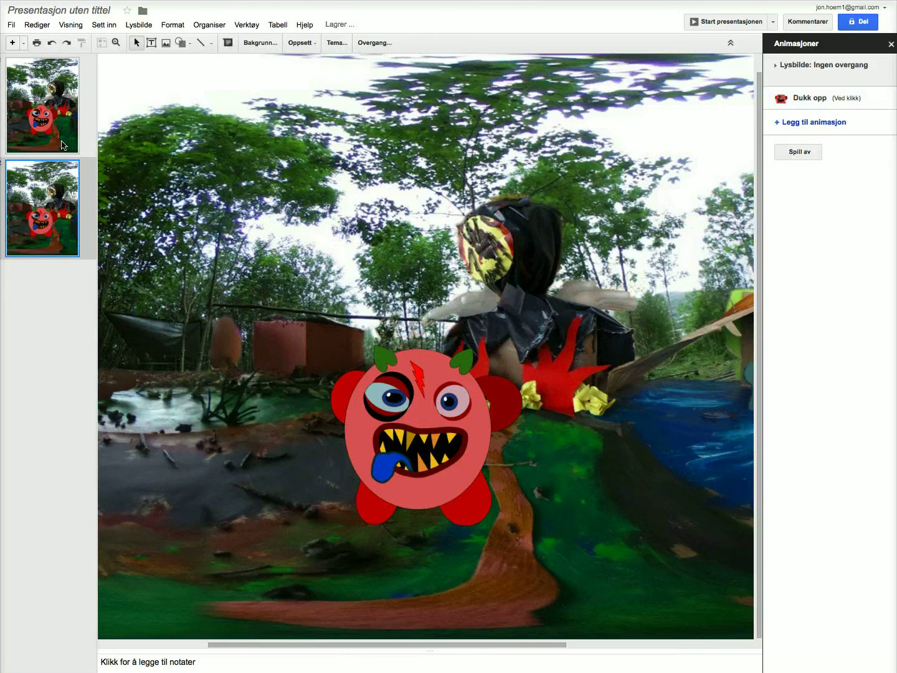
left_click(456, 449)
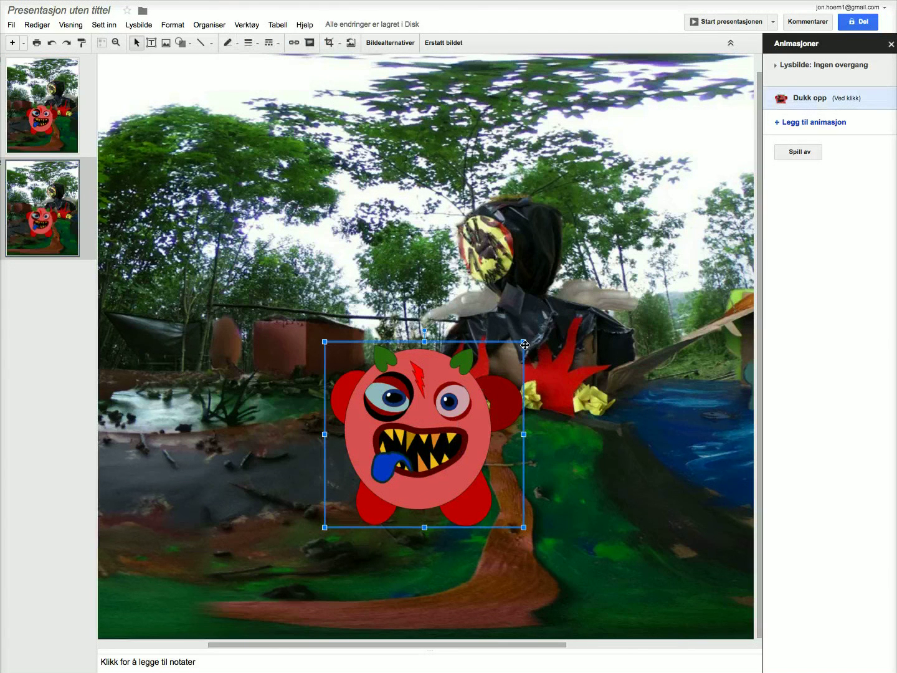
left_click_drag(524, 342, 638, 216)
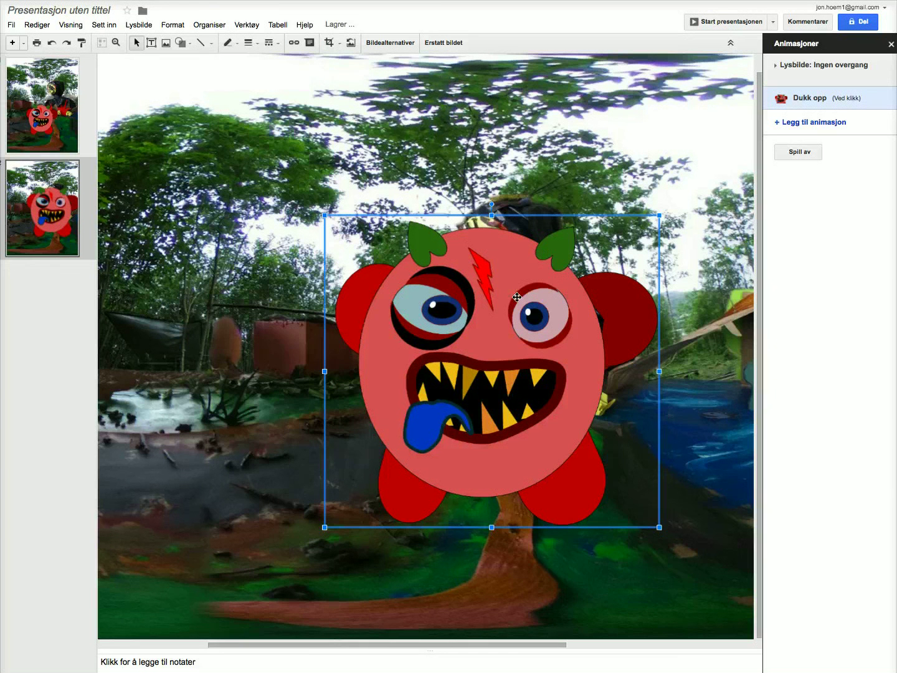
left_click_drag(507, 306, 460, 396)
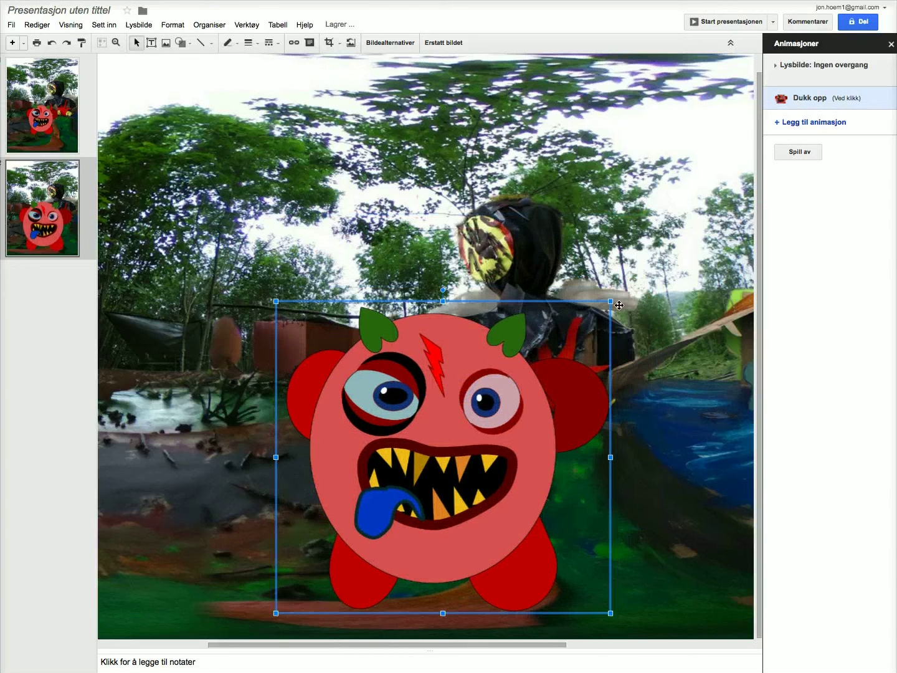
left_click_drag(610, 301, 643, 272)
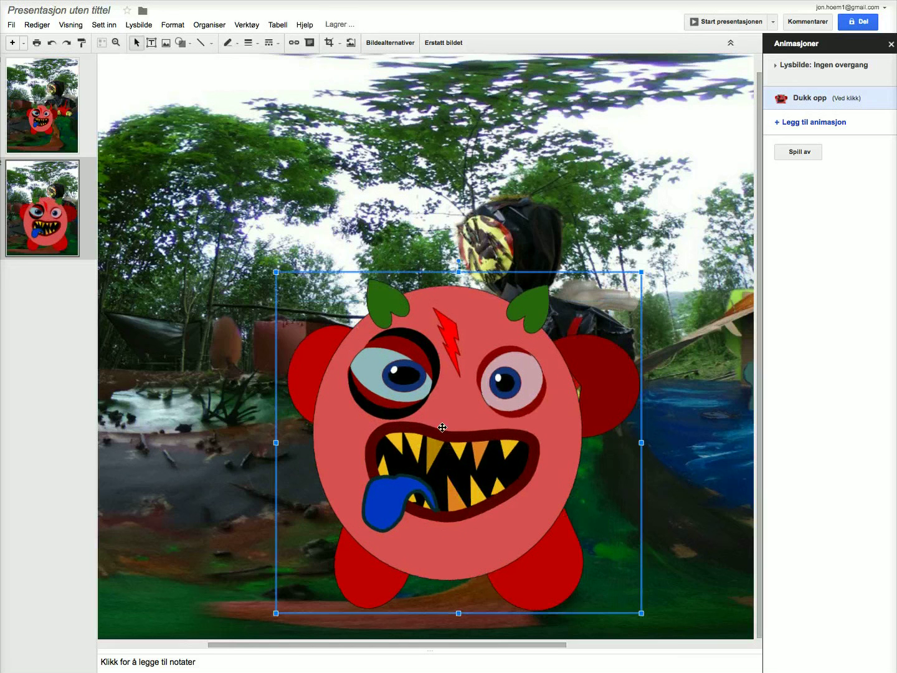